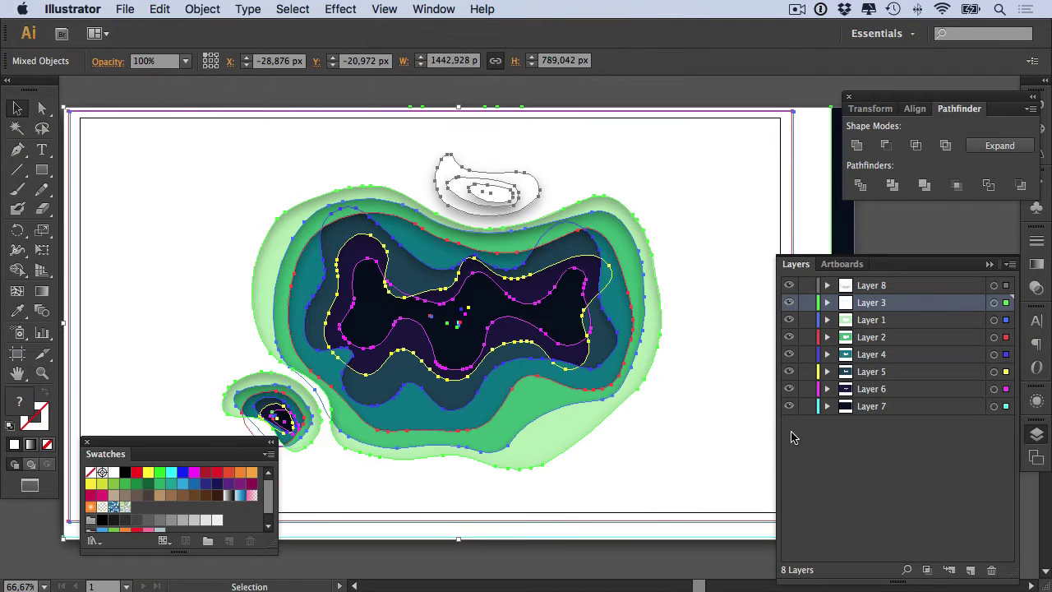
# Delete the Drop Shadow effect from the papercut shapes, then lock all eight layers.
pyautogui.click(807, 406)
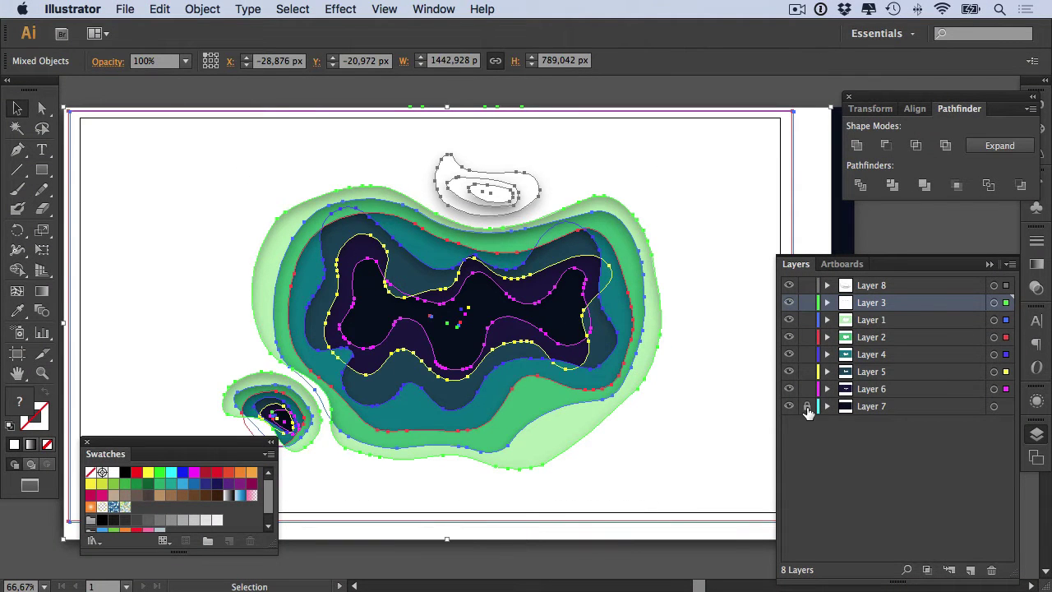
pyautogui.click(1038, 402)
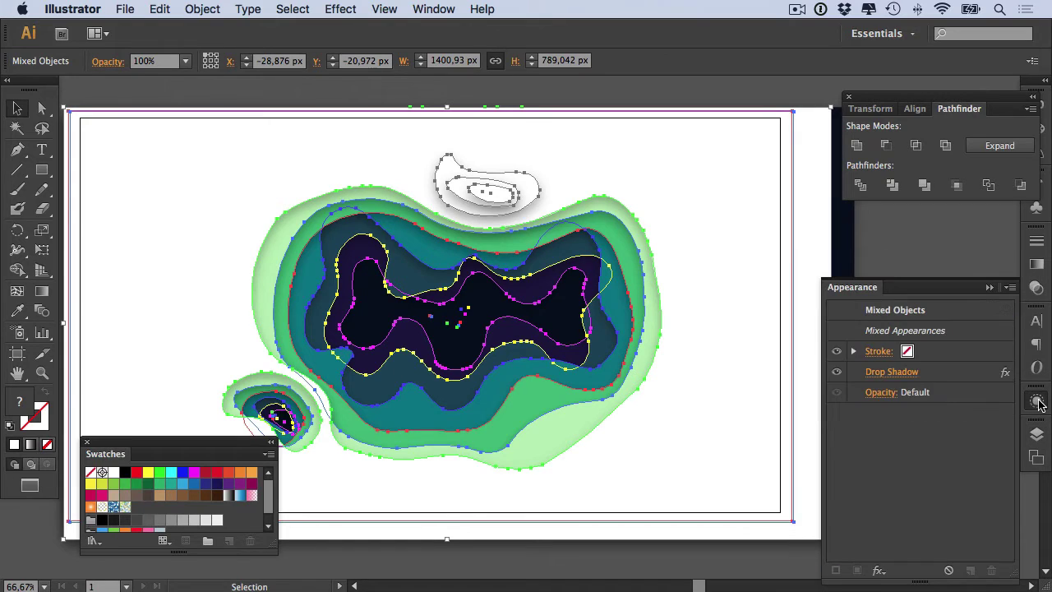
pyautogui.click(956, 373)
pyautogui.click(991, 572)
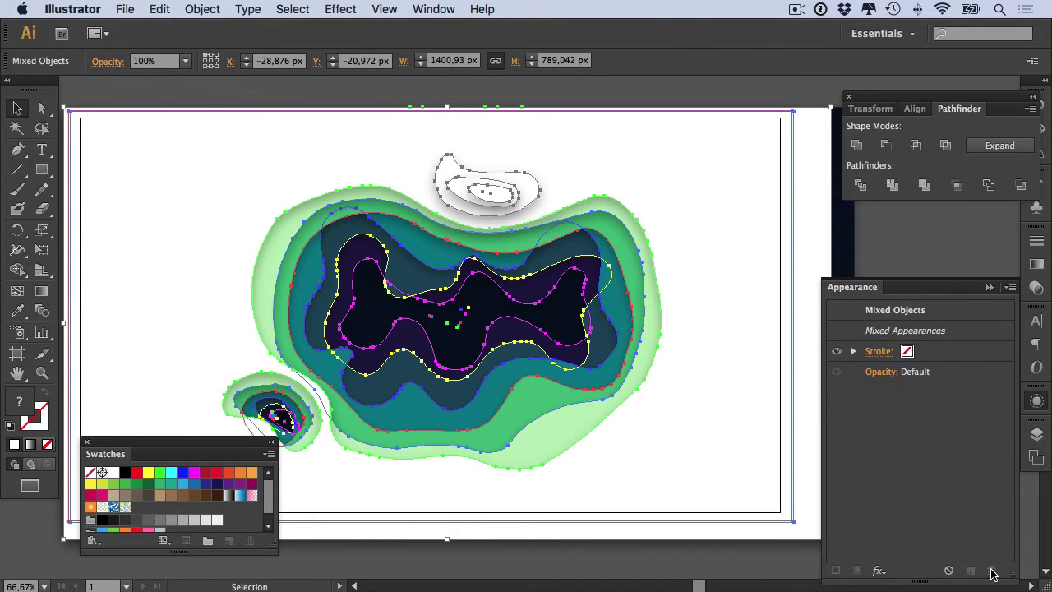
pyautogui.click(1038, 436)
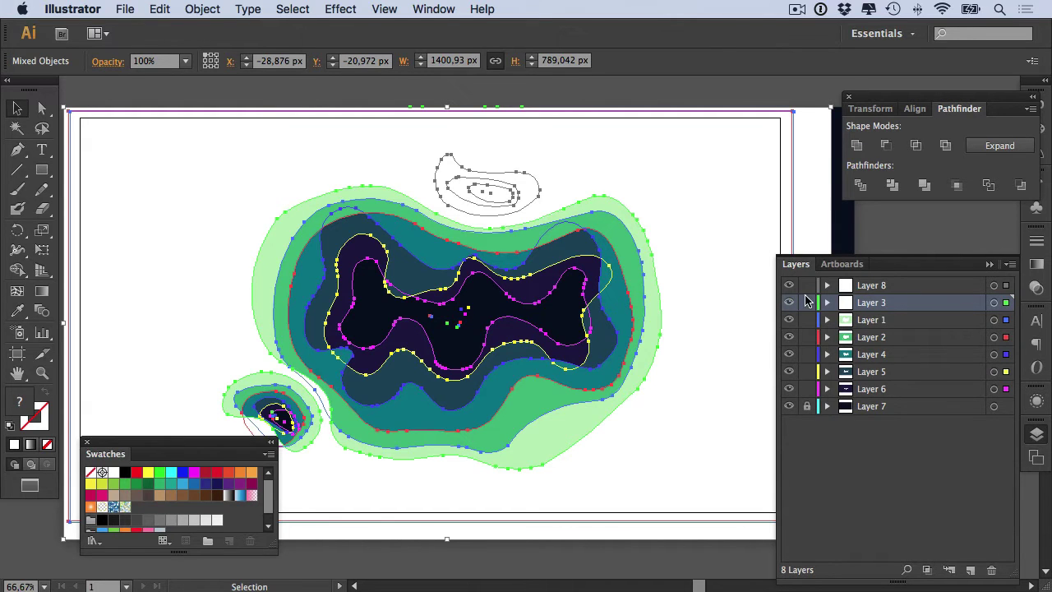
pyautogui.moveTo(808, 288); pyautogui.dragTo(810, 341)
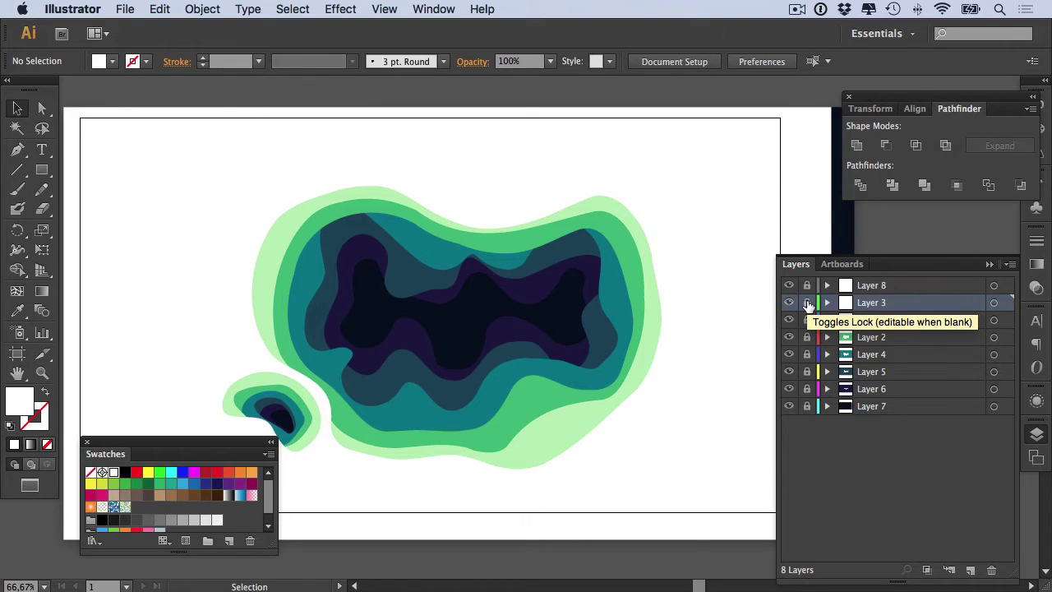
# Unlock Layer 3 and duplicate it.
pyautogui.click(808, 304)
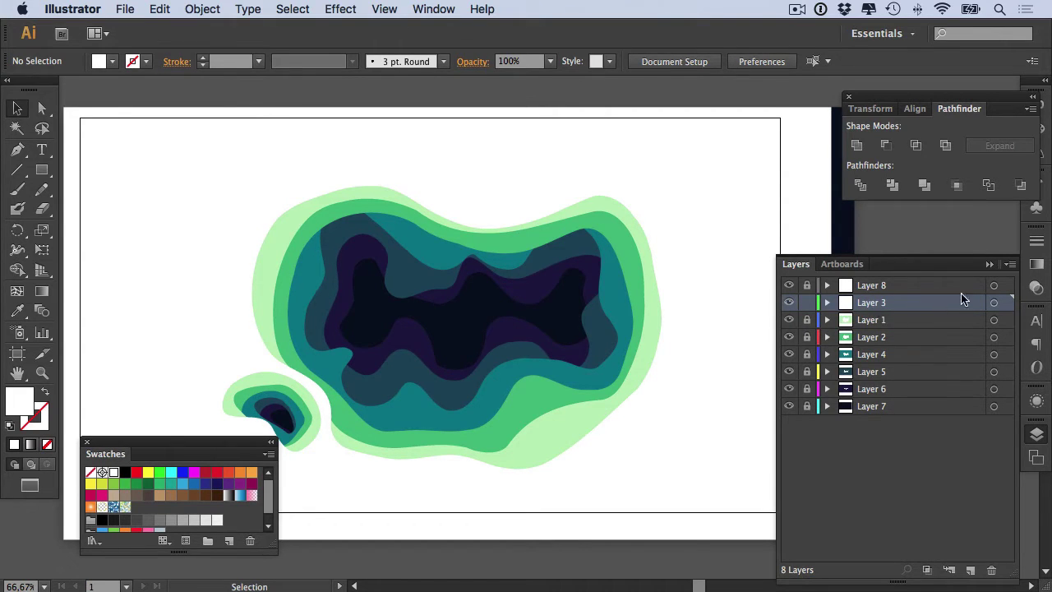
pyautogui.click(1011, 264)
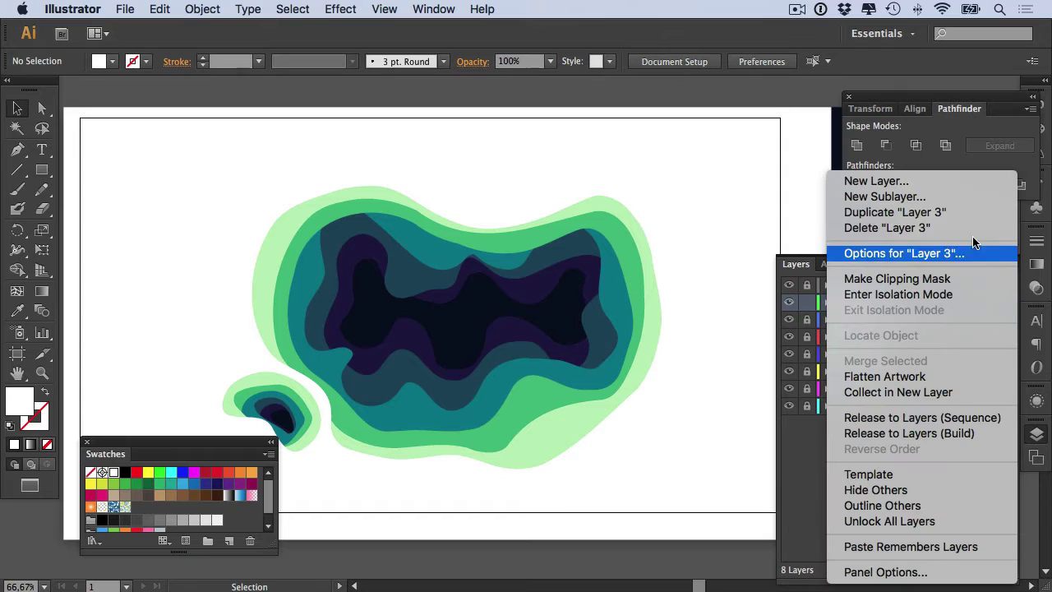
pyautogui.click(936, 214)
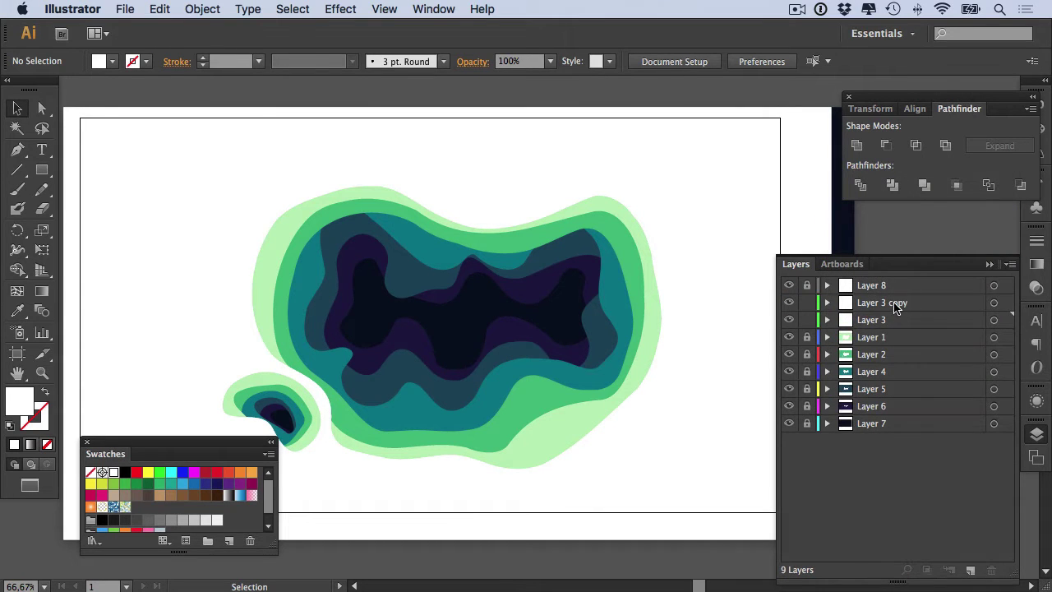
# Rename the copy to 'Layer 3 shadow', move it below Layer 3, and lock Layer 3.
pyautogui.doubleClick(895, 303)
pyautogui.hotkey('alt', 'shift', 'Right')
pyautogui.hotkey('alt', 'shift', 'Left')
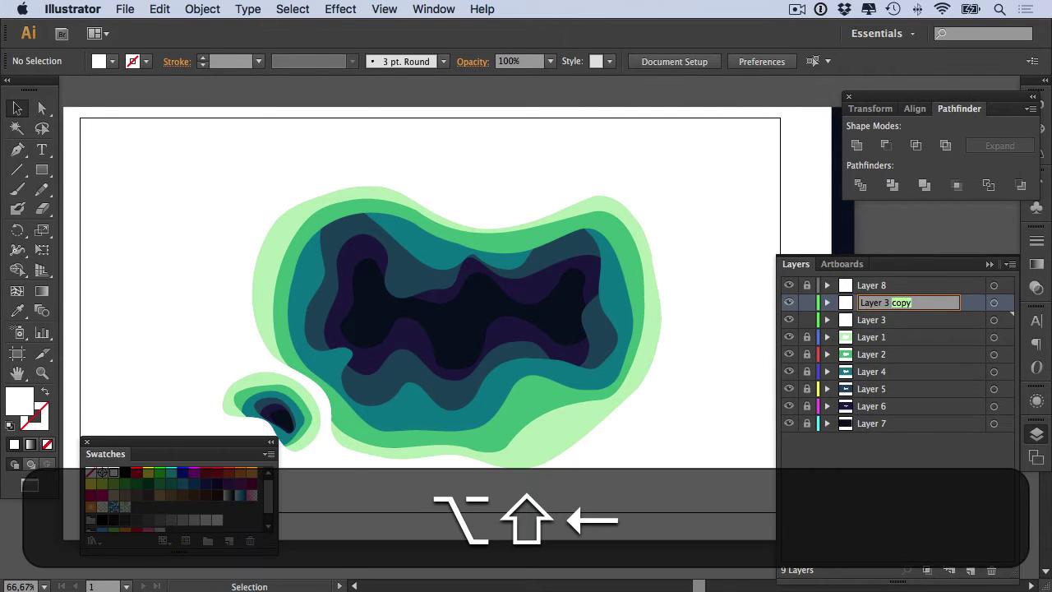
pyautogui.write('shadow')
pyautogui.press('Return')
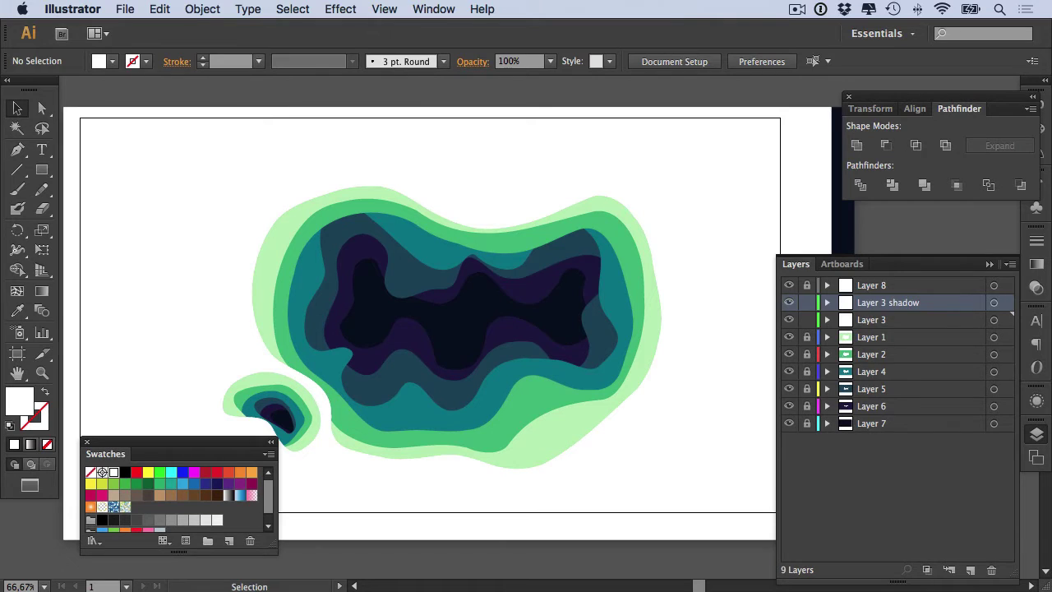
pyautogui.moveTo(900, 303); pyautogui.dragTo(896, 327)
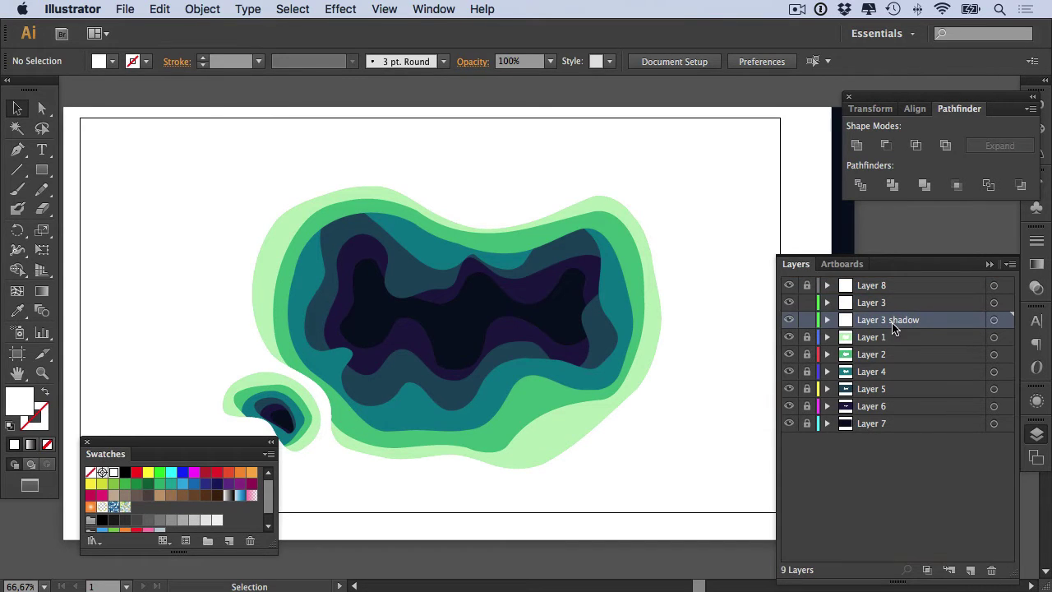
pyautogui.click(807, 302)
# Fill all of the shadow layer's artwork with black.
pyautogui.press('super+a')
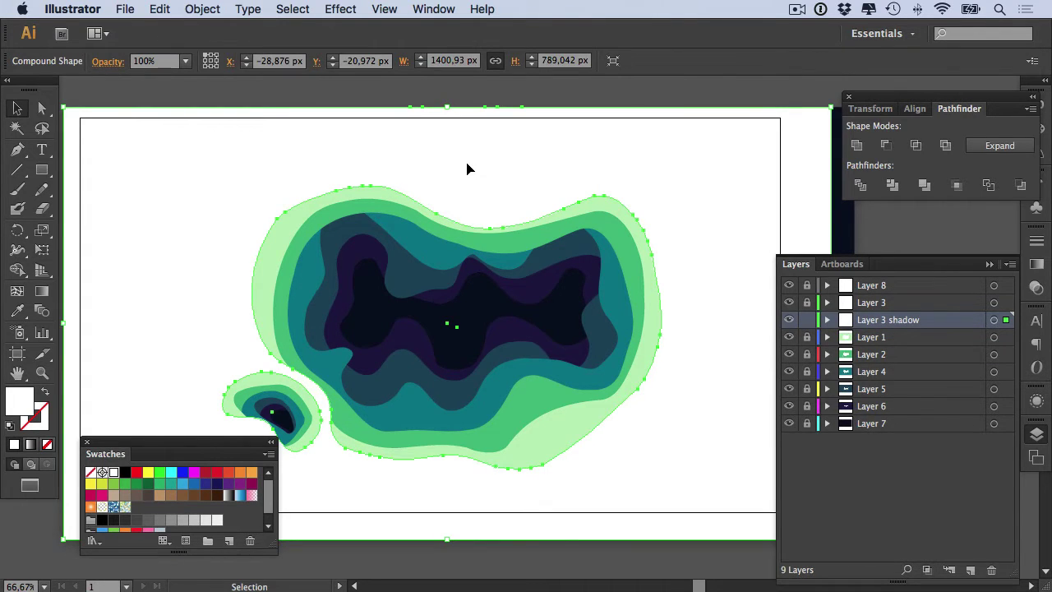
pyautogui.click(125, 475)
pyautogui.click(286, 82)
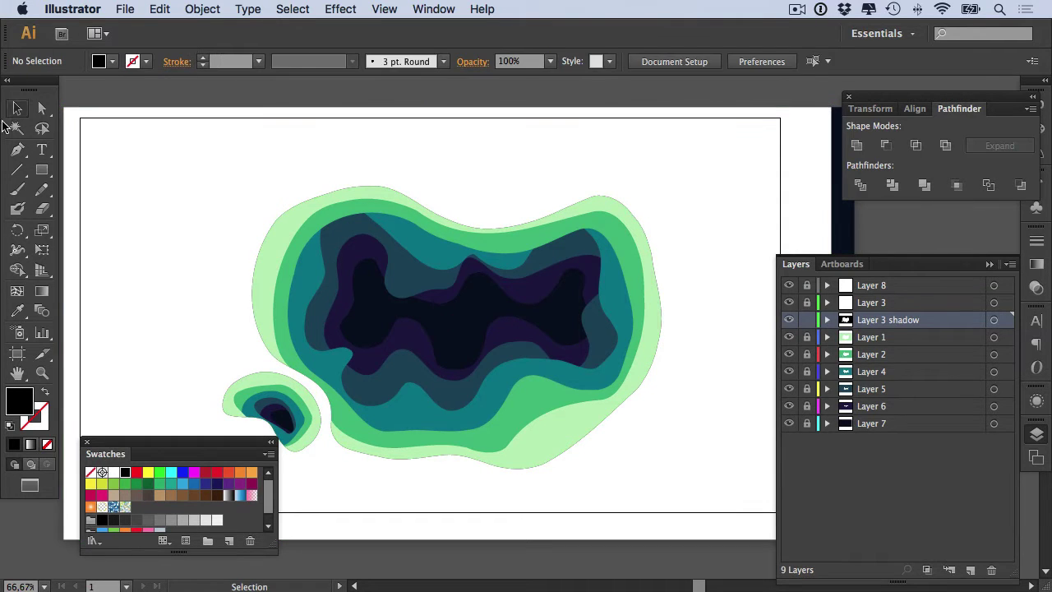
# Select the large and small shadow shapes and nudge them slightly downward.
pyautogui.keyDown('super'); pyautogui.click(386, 305); pyautogui.keyUp('super')
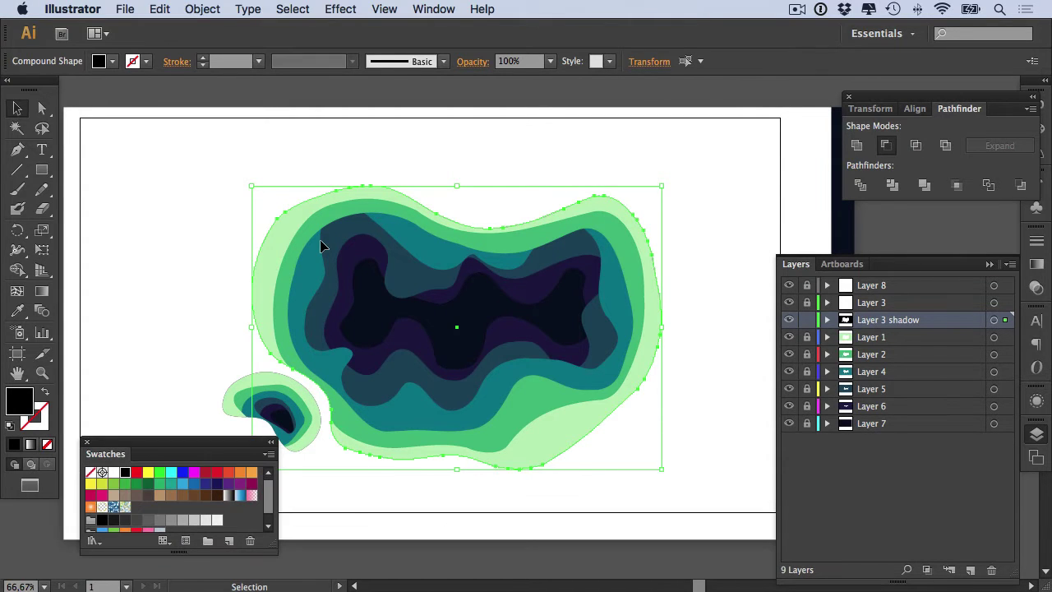
pyautogui.press('shift+super')
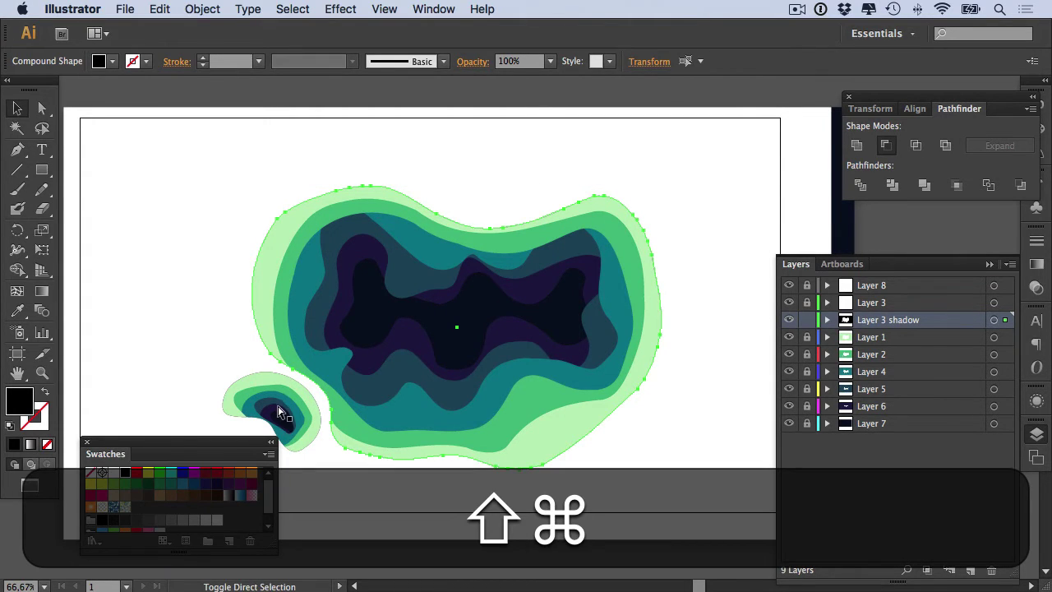
pyautogui.keyDown('shift'); pyautogui.keyDown('super'); pyautogui.click(279, 417); pyautogui.keyUp('super'); pyautogui.keyUp('shift')
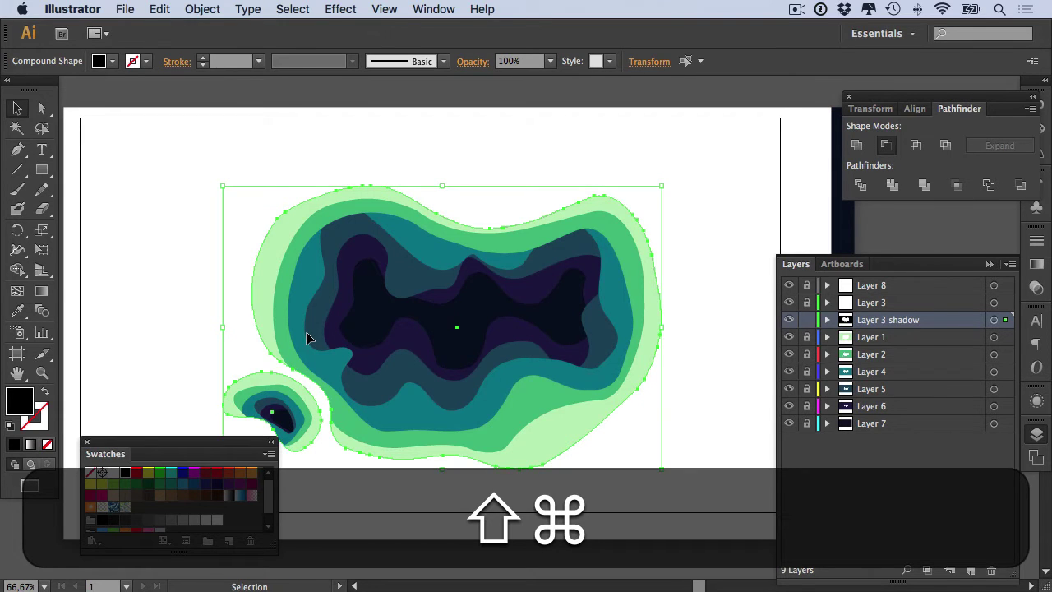
pyautogui.hotkey('shift', 'Down')
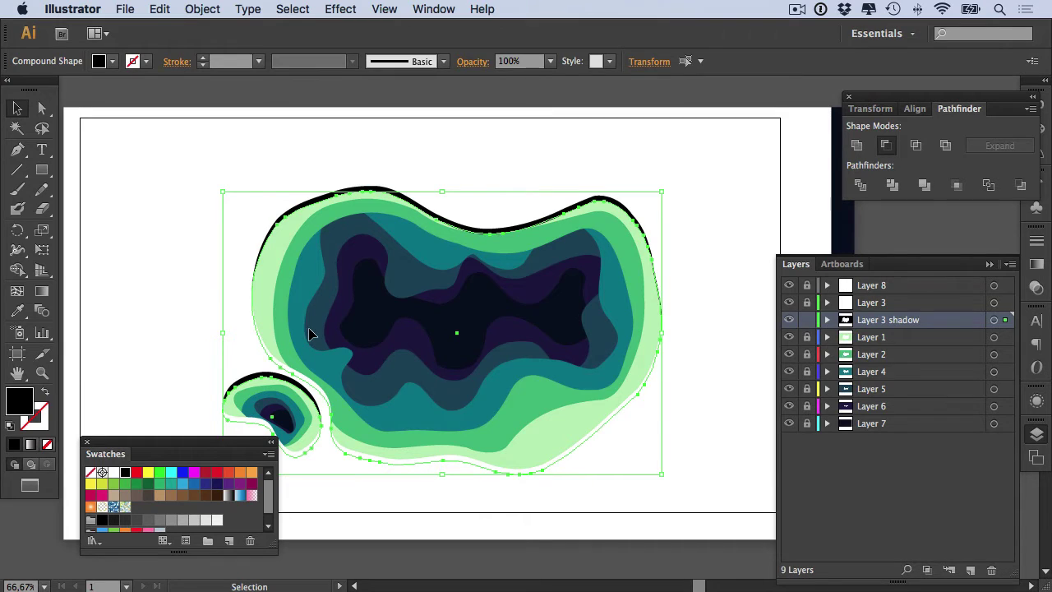
# Give the black shadow shapes a 10 pt stroke weight.
pyautogui.click(222, 61)
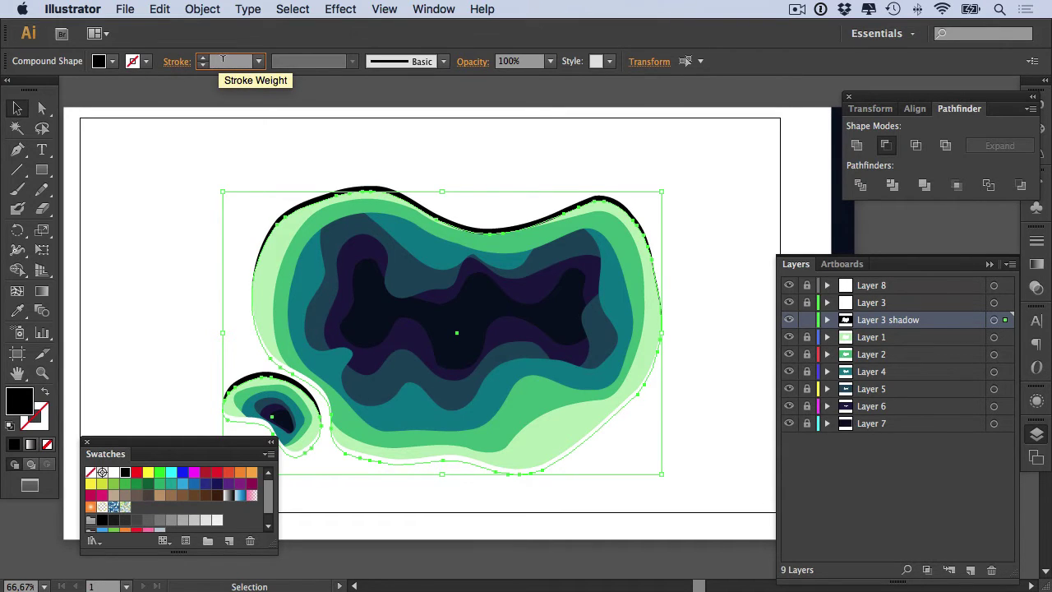
pyautogui.write('1')
pyautogui.press('Return')
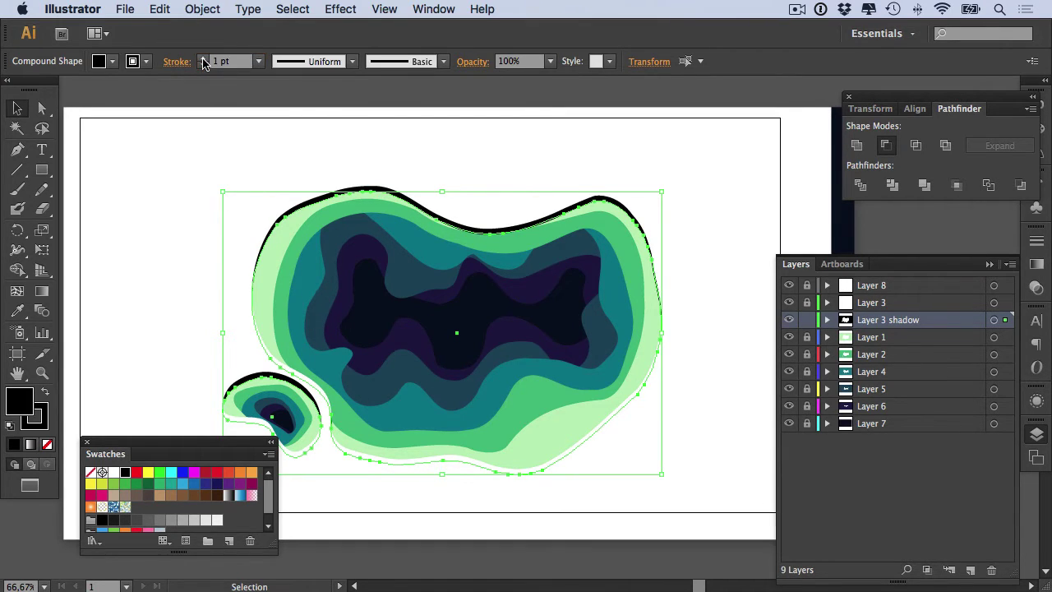
pyautogui.click(237, 63)
pyautogui.write('10')
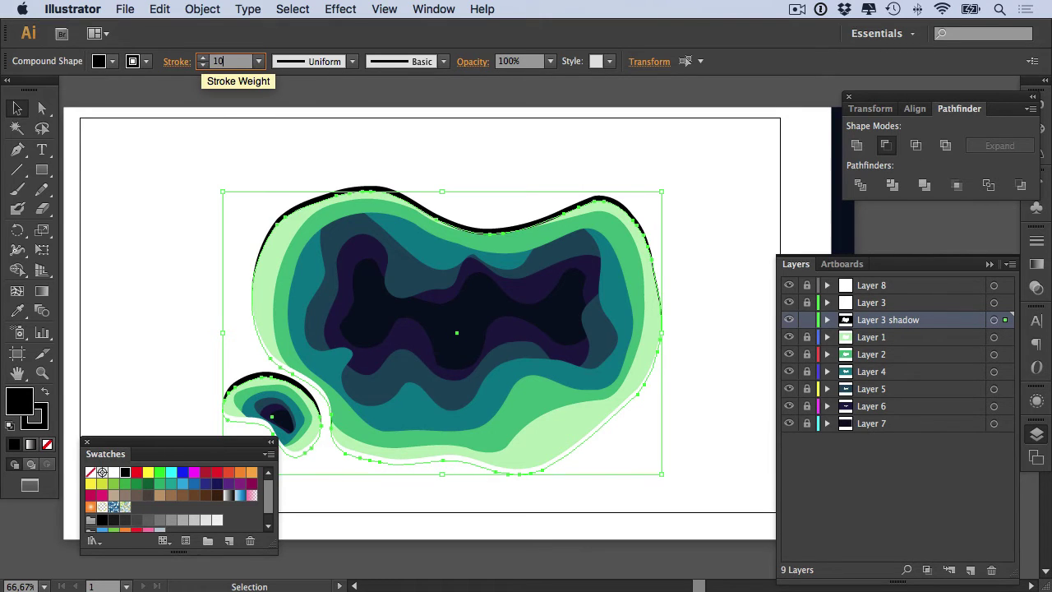
pyautogui.press('Return')
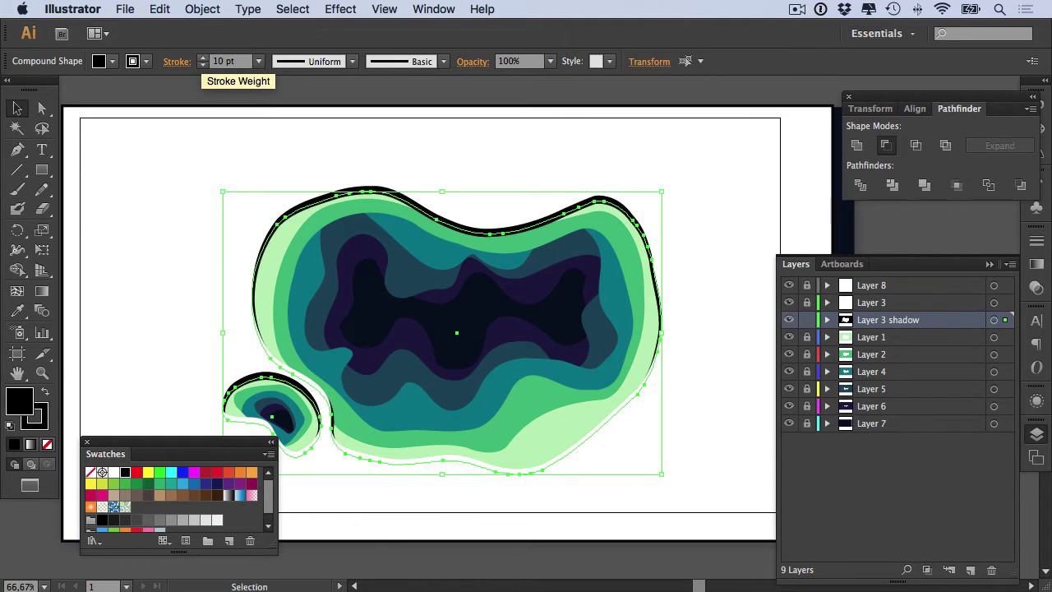
# Set the shadow shapes' opacity to 40% and deselect them.
pyautogui.click(499, 63)
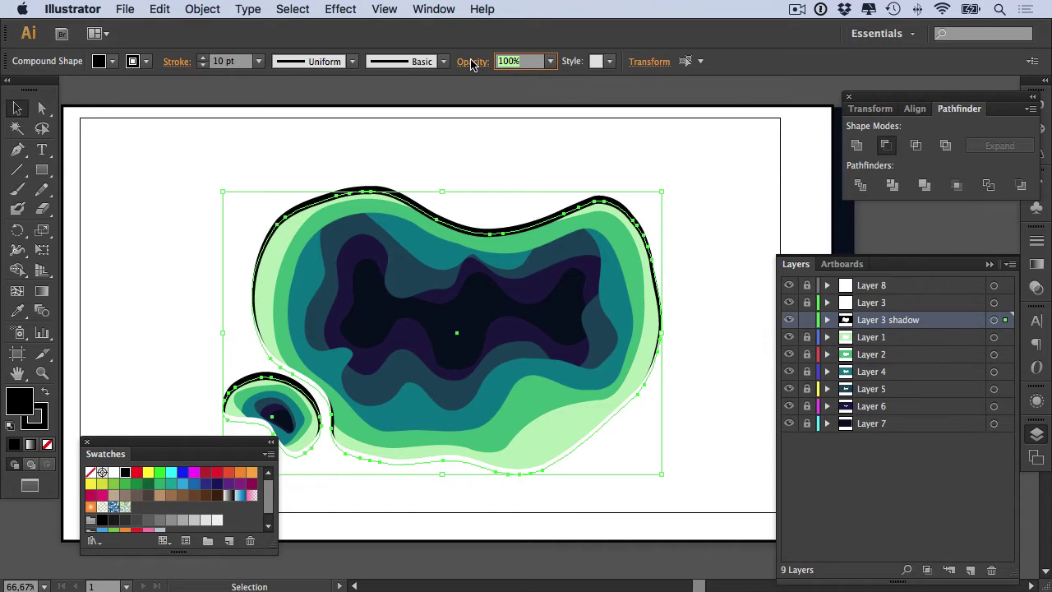
pyautogui.write('40')
pyautogui.press('Return')
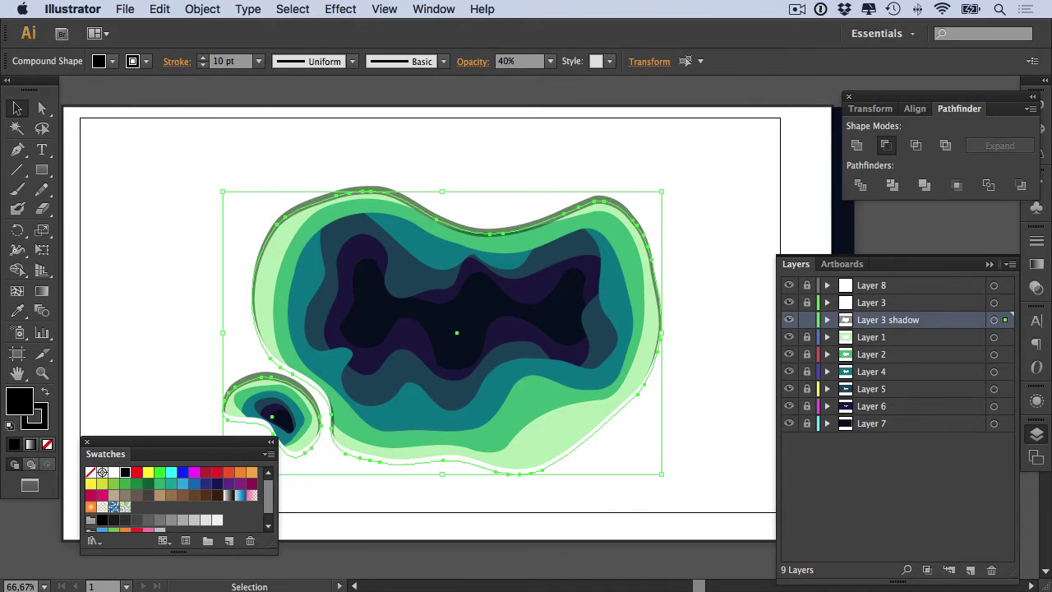
pyautogui.click(508, 84)
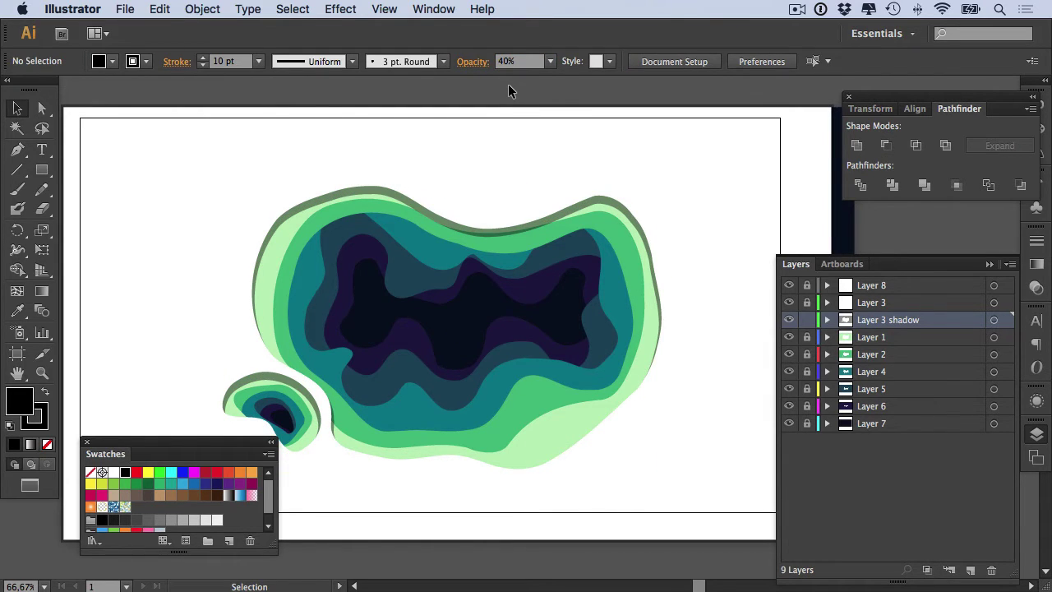
# Move the Layer 1 copy beneath Layer 1 and set its opacity to 40%.
pyautogui.moveTo(888, 320); pyautogui.dragTo(877, 369)
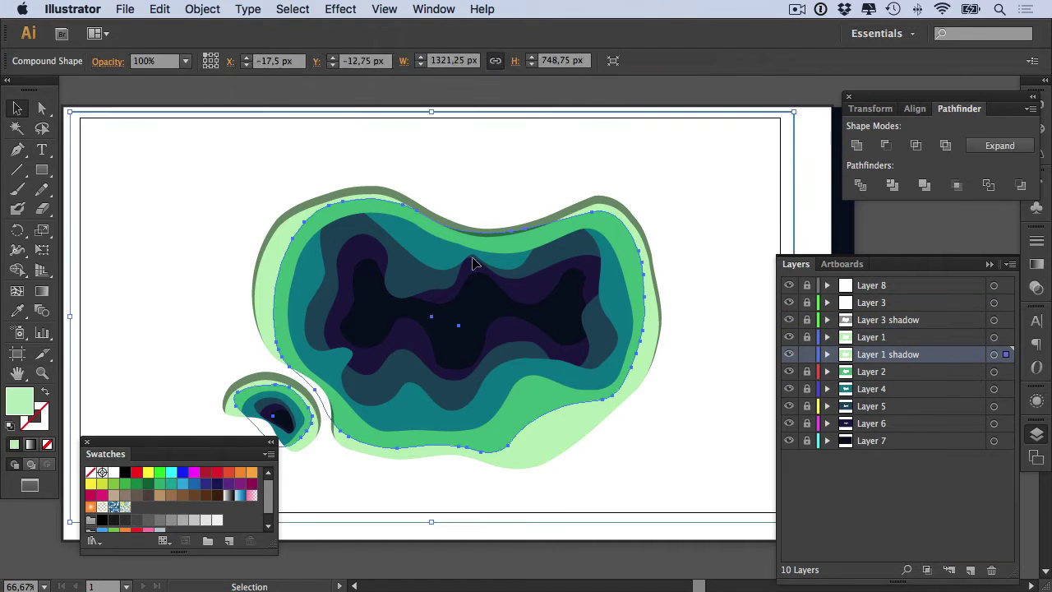
pyautogui.click(514, 62)
pyautogui.write('40')
pyautogui.press('Return')
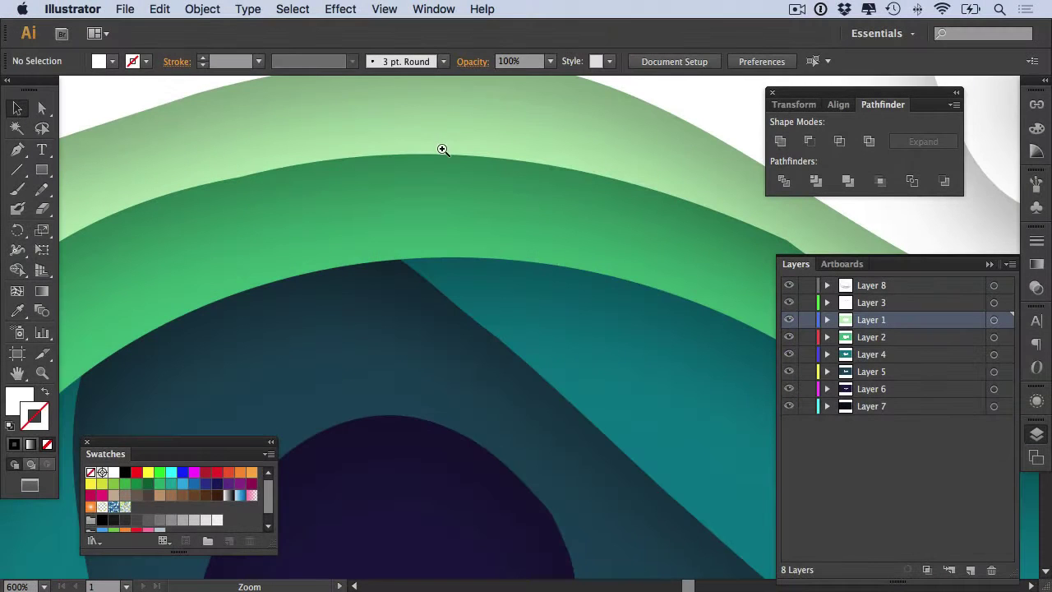
# Zoom in on the green shapes' shadow gradient, then fit the artboard and select all paths.
pyautogui.click(441, 150)
pyautogui.click(526, 293)
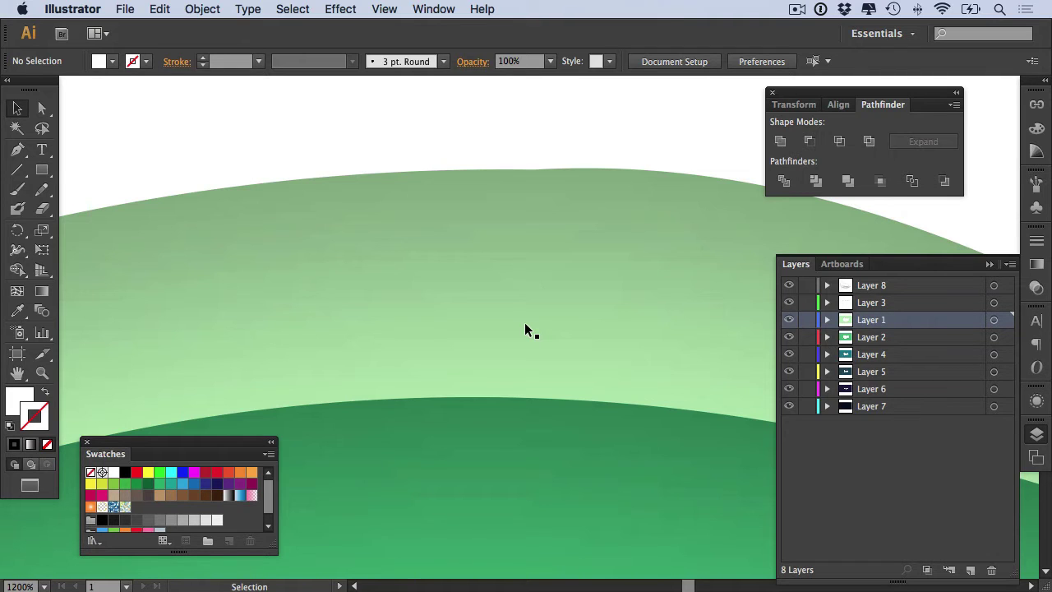
pyautogui.press('super+0')
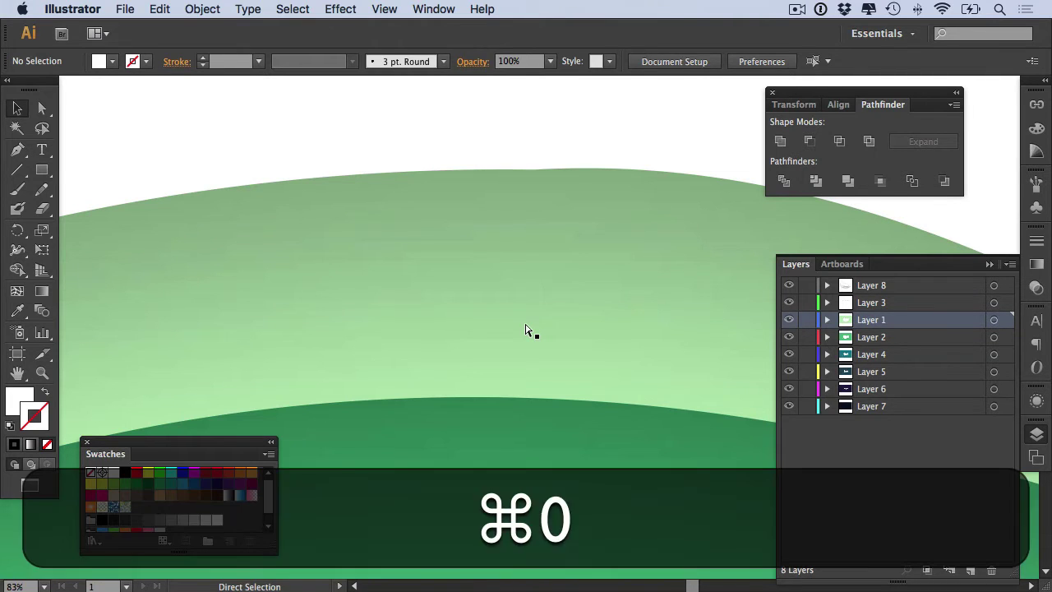
pyautogui.press('super+alt+space')
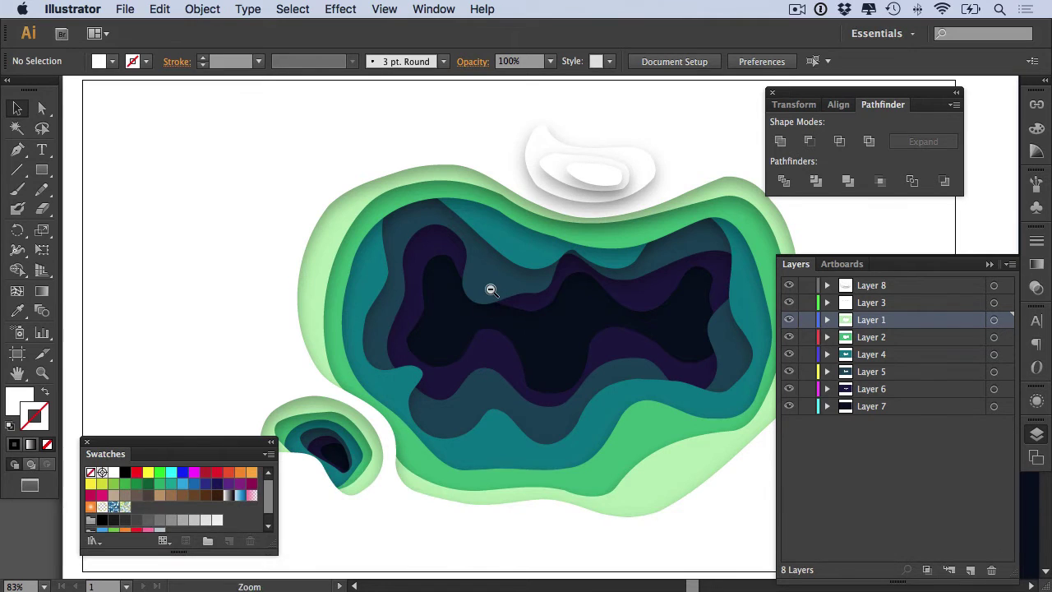
pyautogui.press('super+minus')
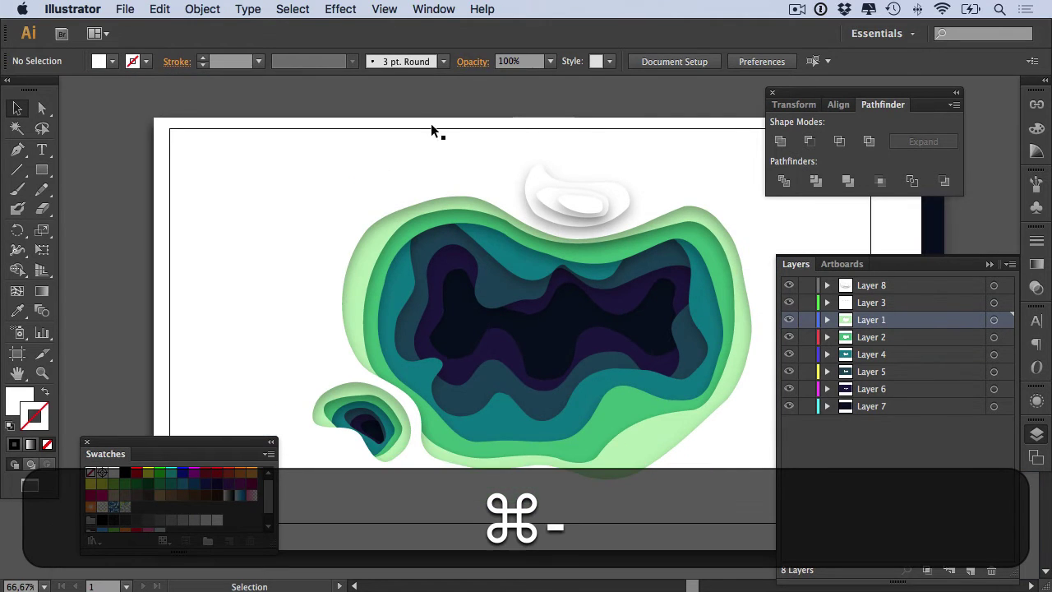
pyautogui.moveTo(340, 118); pyautogui.dragTo(728, 491)
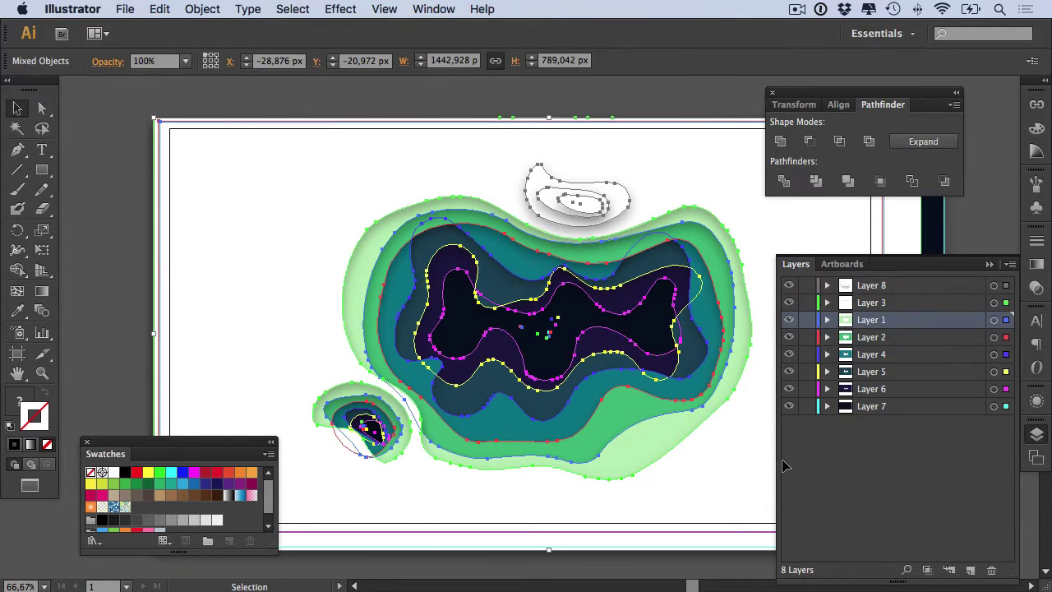
# Lock Layer 7, delete the Drop Shadow effect, then lock the remaining layers.
pyautogui.click(806, 406)
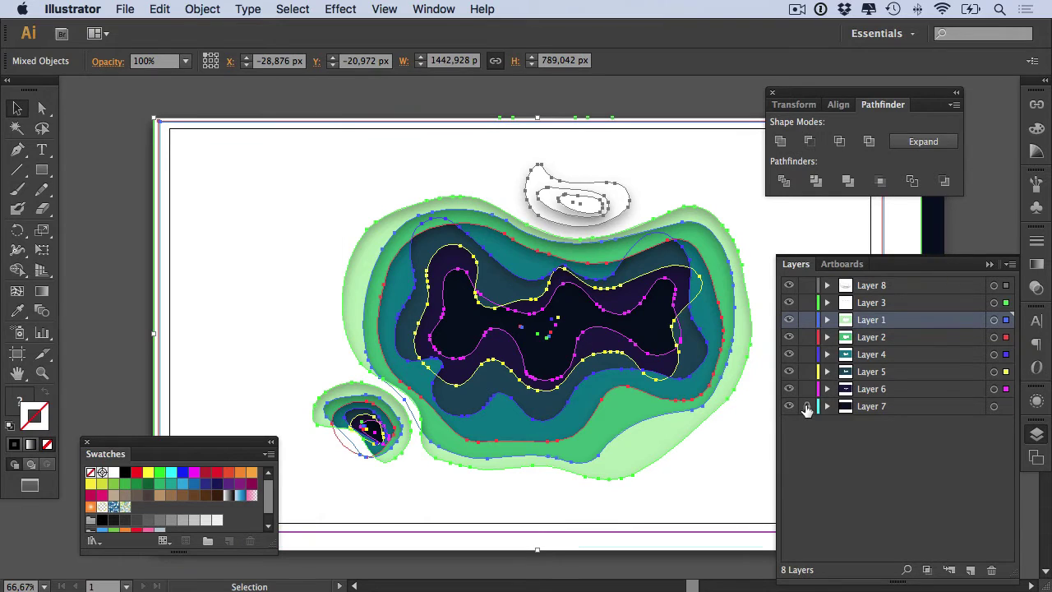
pyautogui.click(1035, 403)
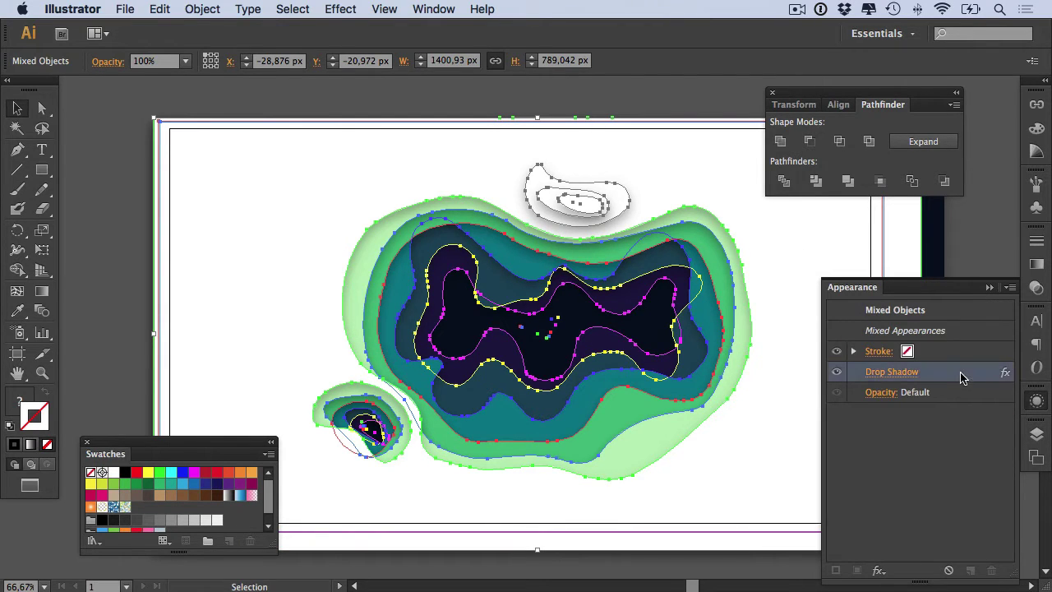
pyautogui.click(991, 571)
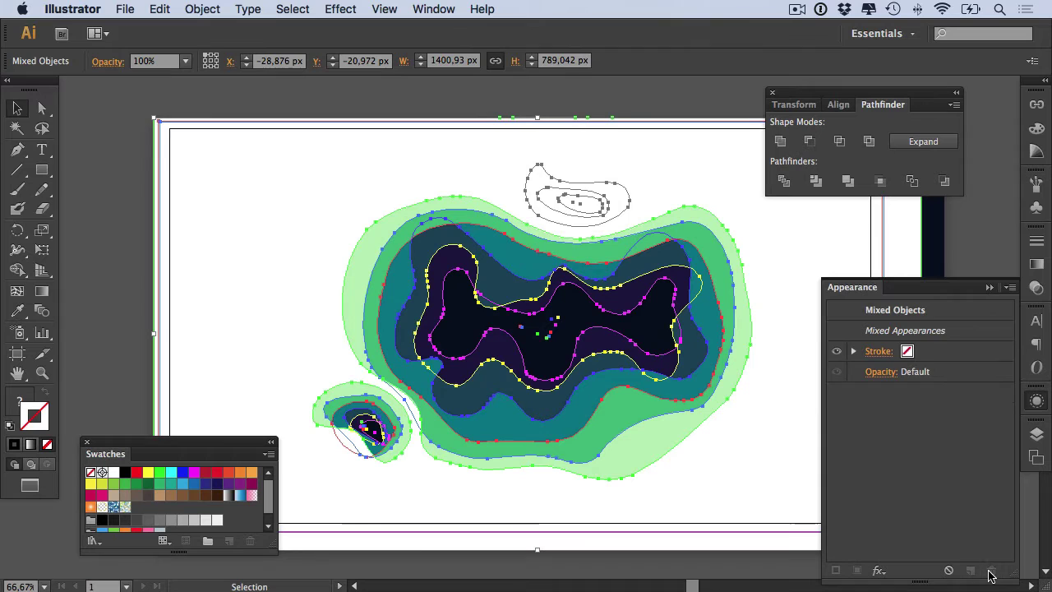
pyautogui.click(1037, 434)
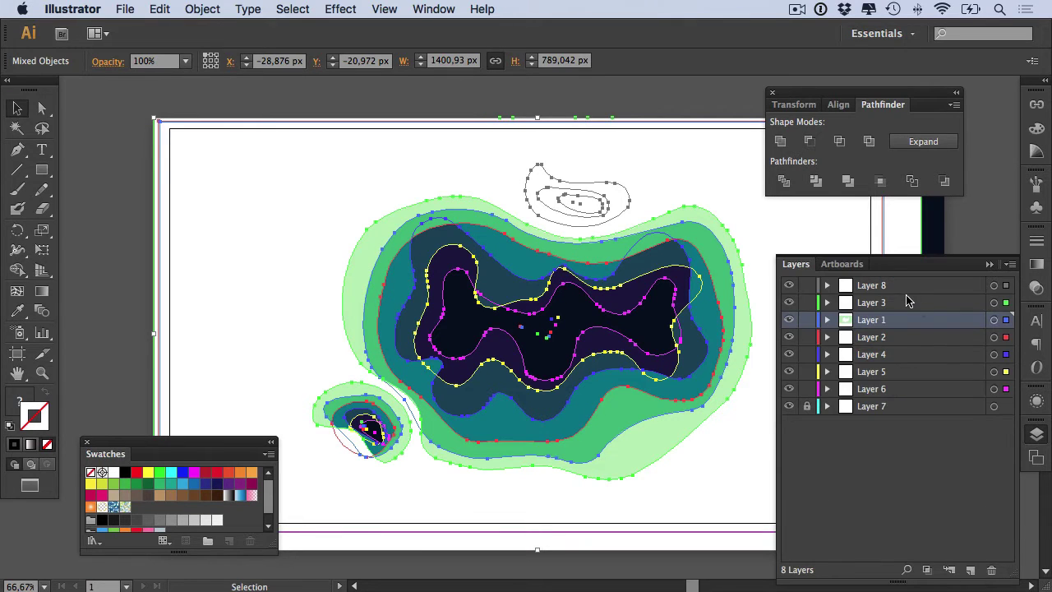
pyautogui.moveTo(806, 285); pyautogui.dragTo(809, 393)
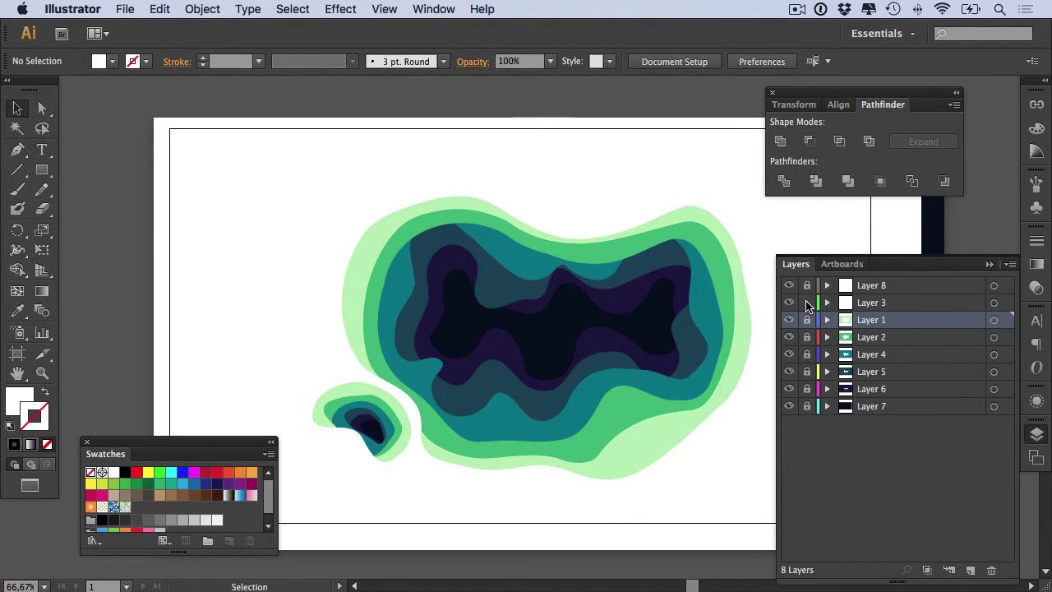
# Unlock Layer 3, duplicate it, and reselect the original Layer 3.
pyautogui.click(807, 302)
pyautogui.click(877, 304)
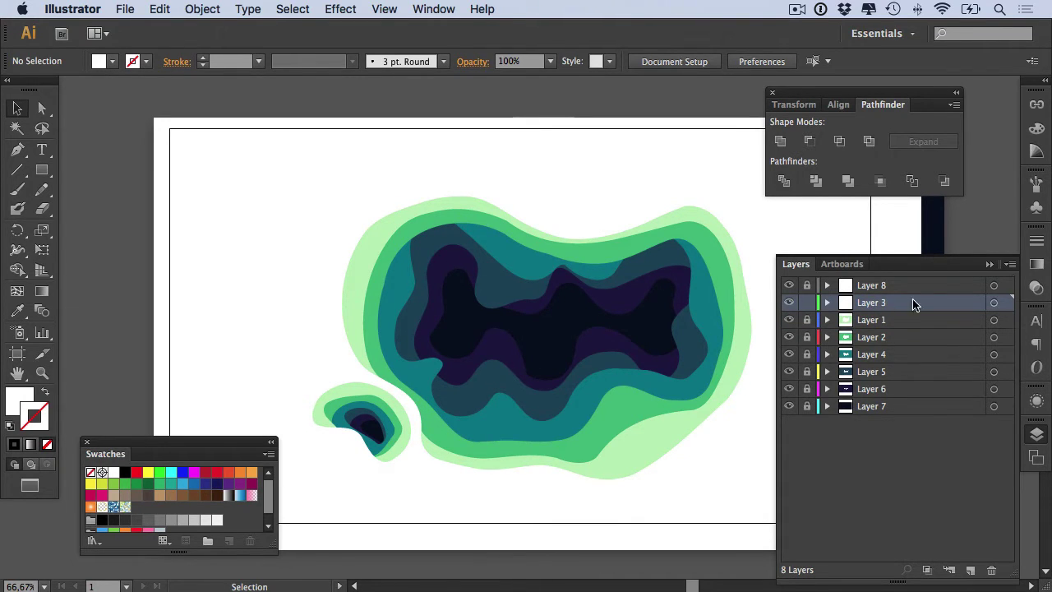
pyautogui.click(1010, 264)
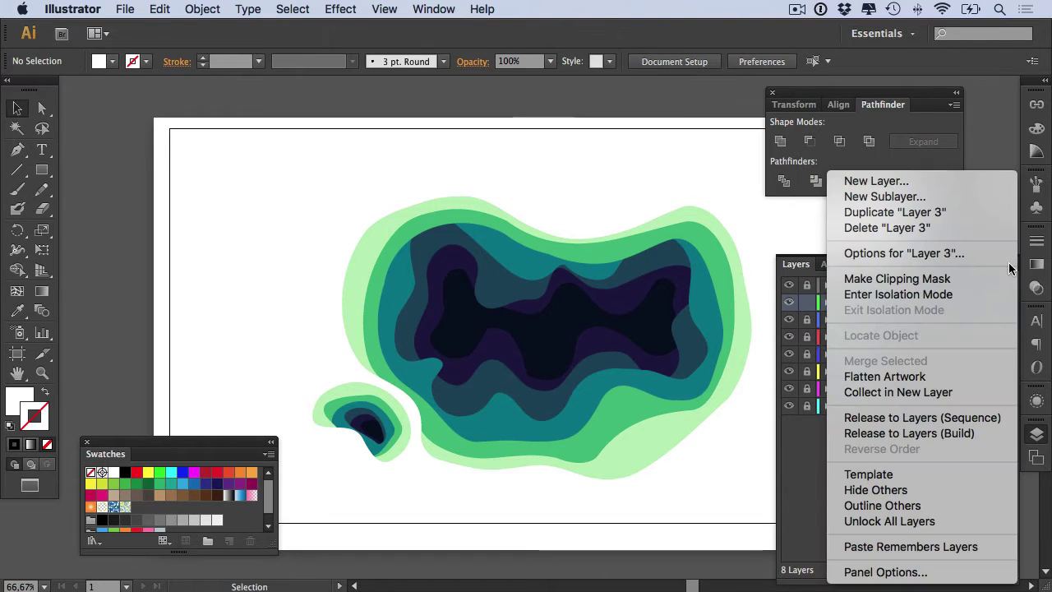
pyautogui.click(918, 215)
pyautogui.click(902, 321)
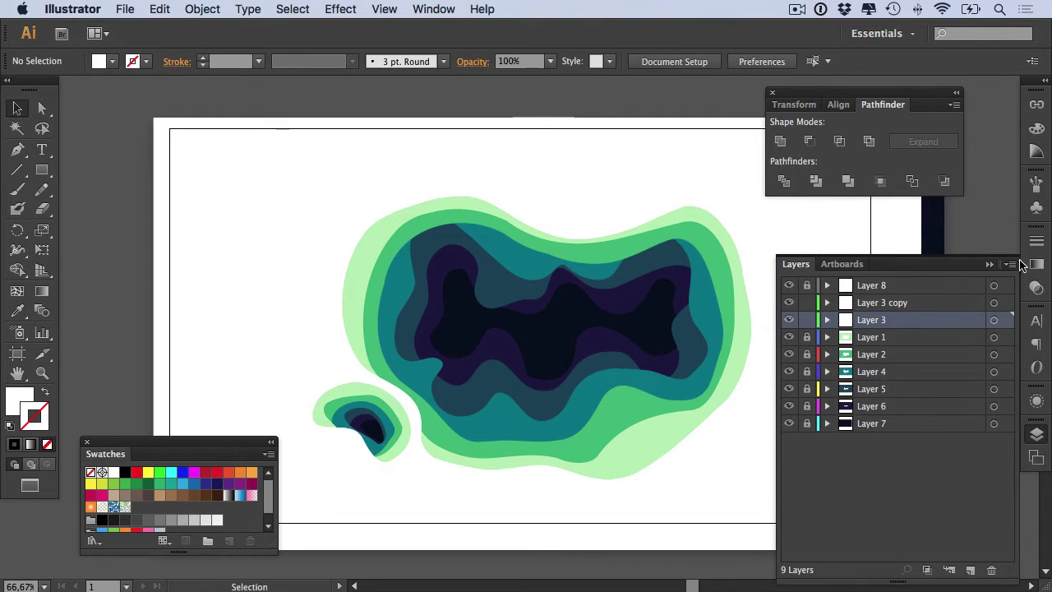
pyautogui.click(1012, 266)
# Duplicate Layer 3 again, hide the original, and rename copy 2 'Layer 3 starting shadow'.
pyautogui.click(917, 210)
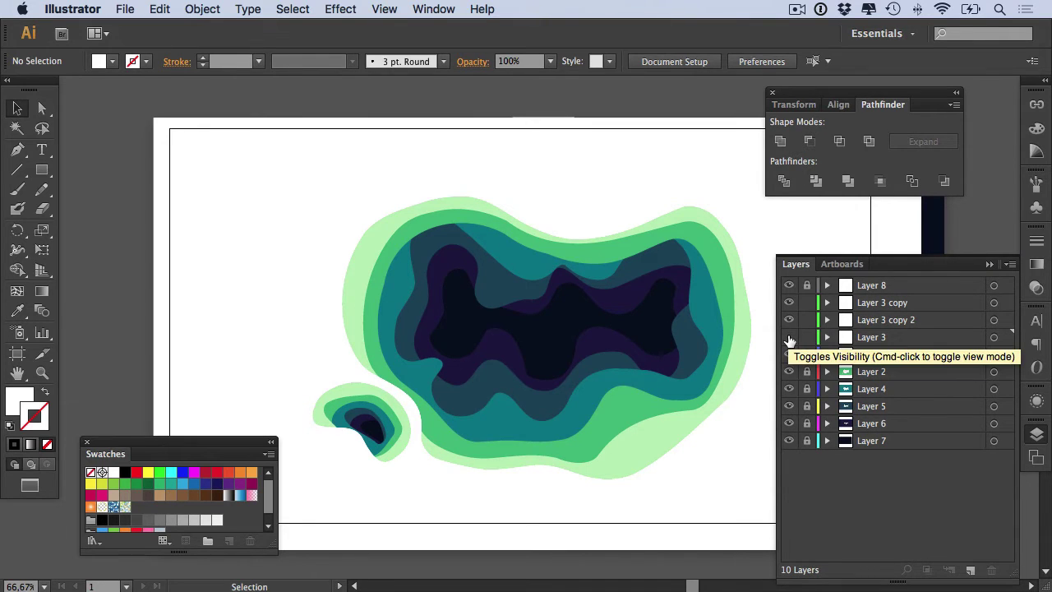
pyautogui.click(789, 337)
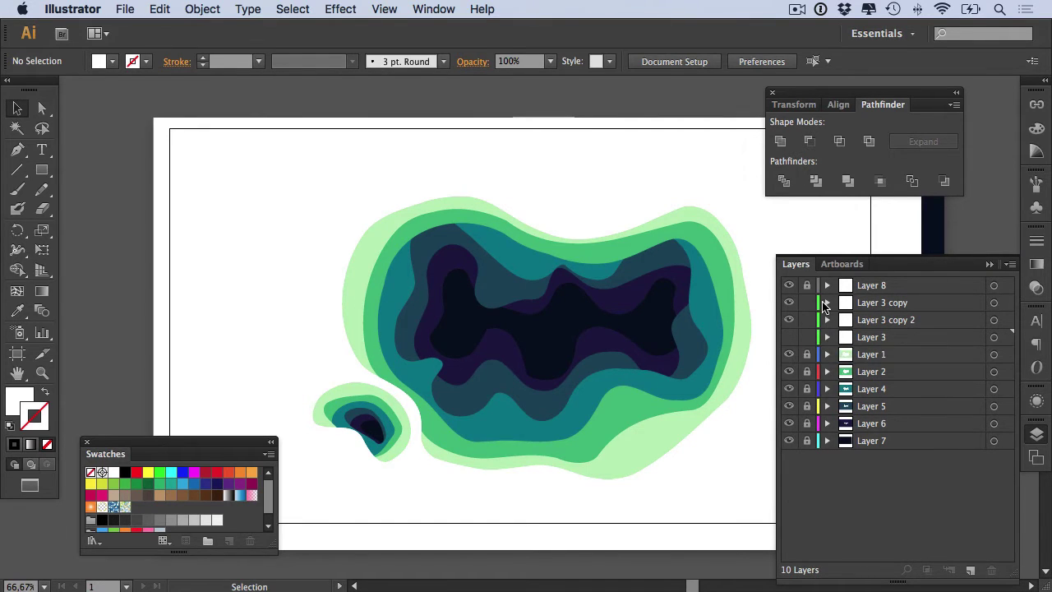
pyautogui.doubleClick(888, 320)
pyautogui.hotkey('alt', 'Right')
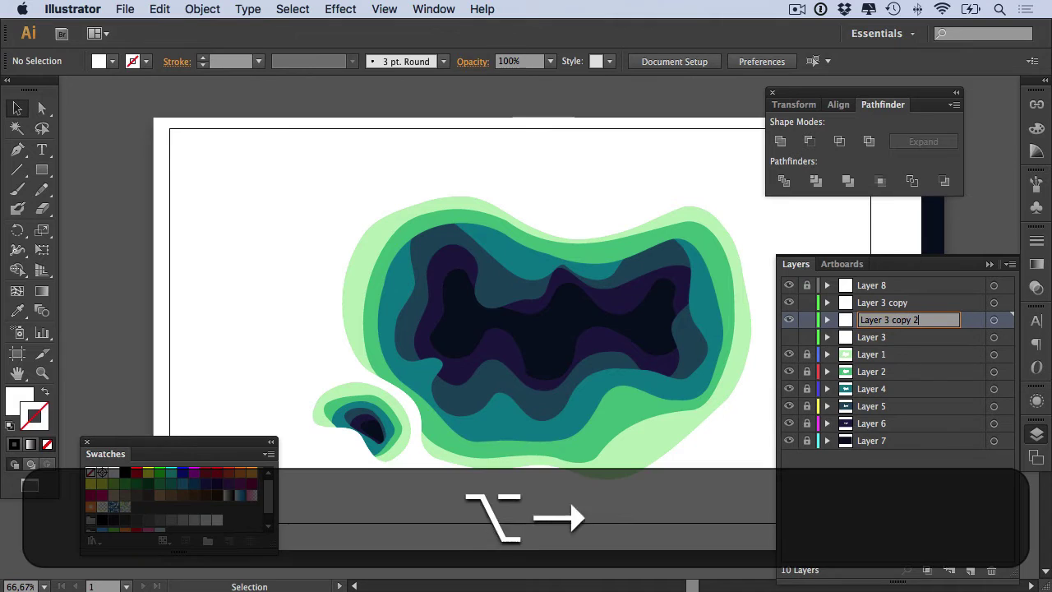
pyautogui.hotkey('alt', 'shift', 'Left')
pyautogui.hotkey('alt', 'shift', 'Left')
pyautogui.write('starting shado')
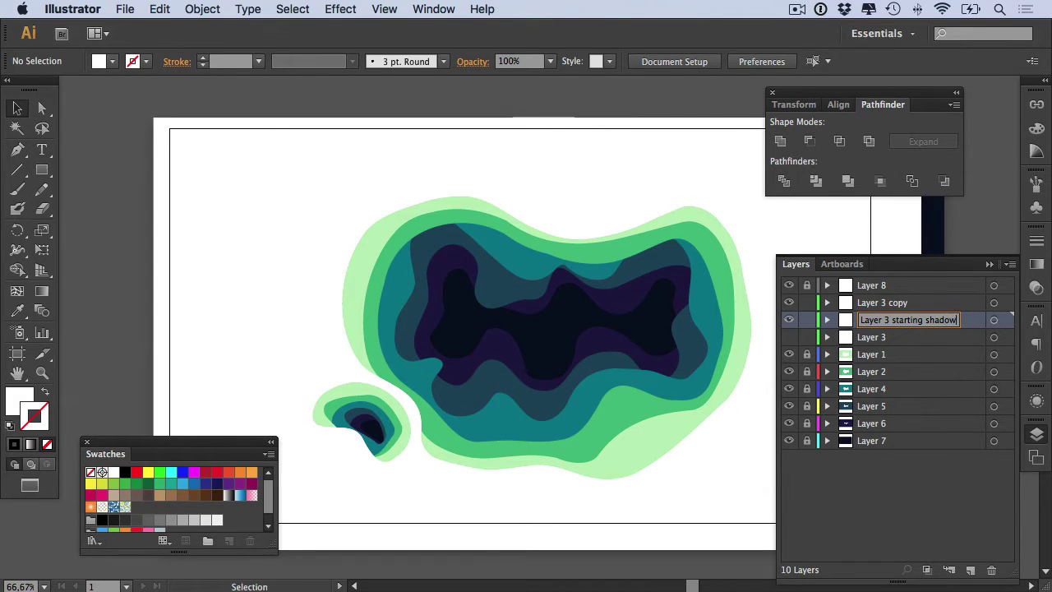
pyautogui.write('w')
pyautogui.hotkey('shift', 'Tab')
# Rename the Layer 3 copy to 'Layer 3 ending shadow'.
pyautogui.hotkey('alt', 'Right')
pyautogui.hotkey('alt', 'shift', 'Left')
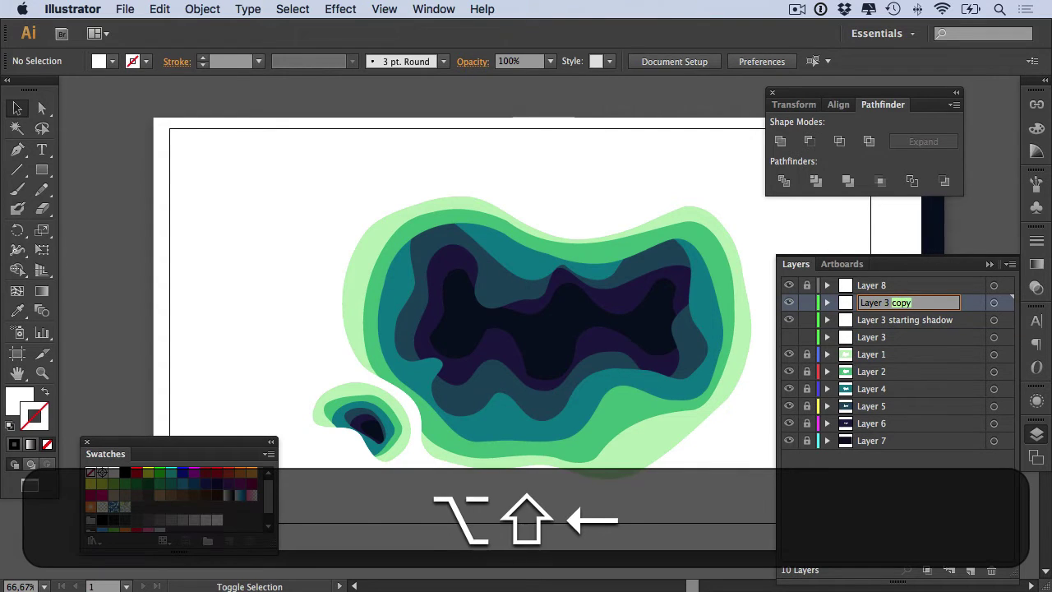
pyautogui.write('ending')
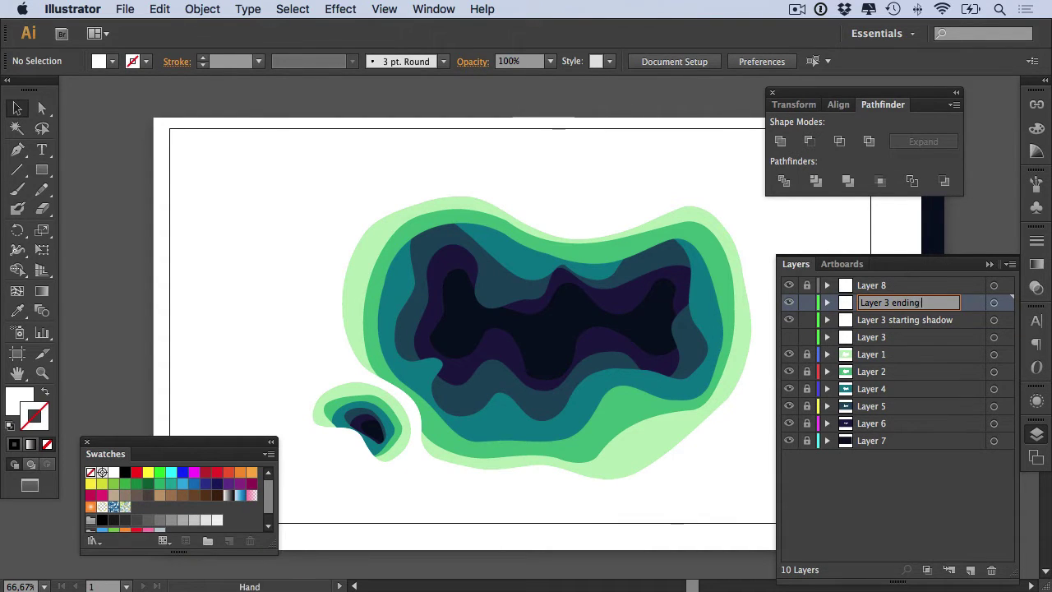
pyautogui.write(' shadow')
pyautogui.press('Return')
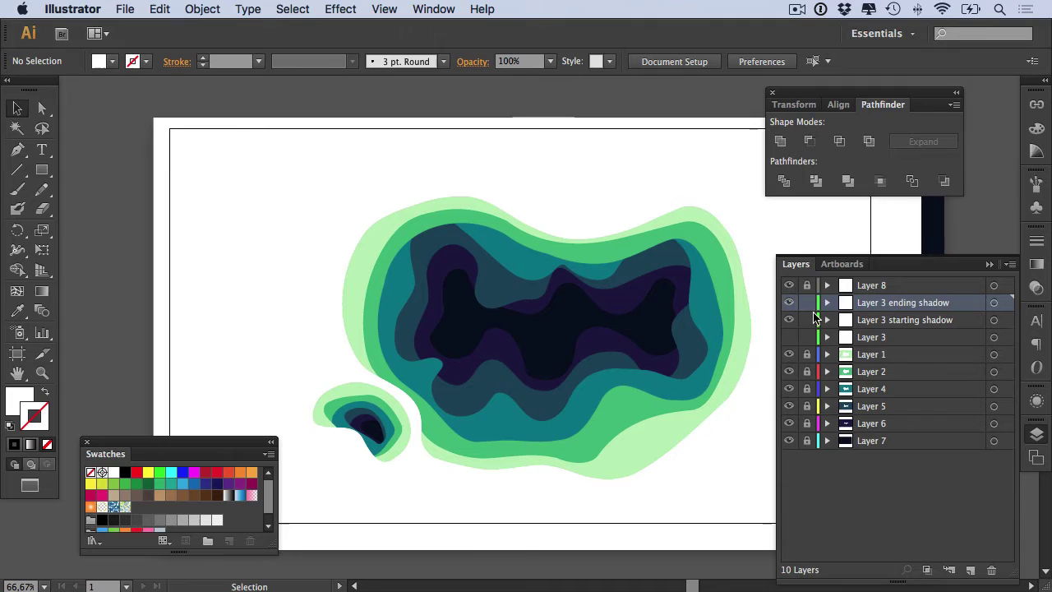
# Hide all layers except Layer 3 starting shadow and fill its shape with blue.
pyautogui.moveTo(789, 436); pyautogui.dragTo(789, 287)
pyautogui.click(911, 326)
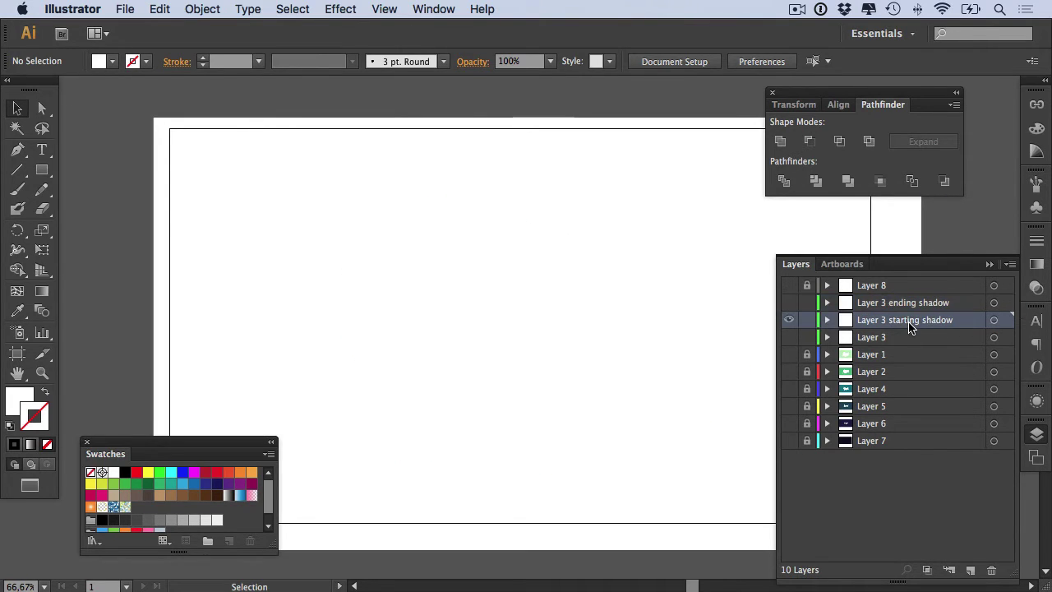
pyautogui.moveTo(375, 92); pyautogui.dragTo(686, 486)
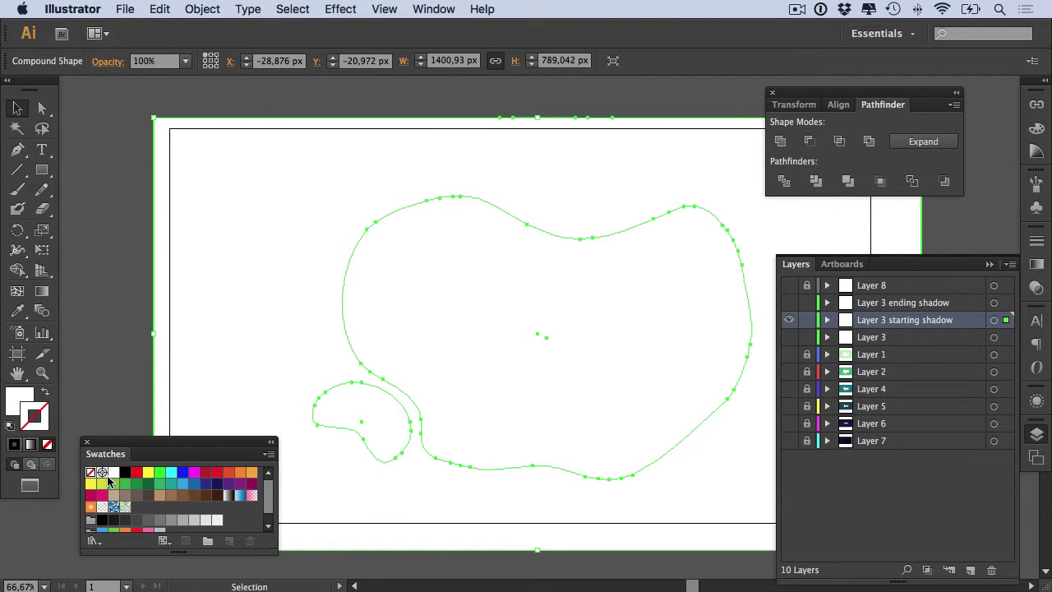
pyautogui.click(22, 406)
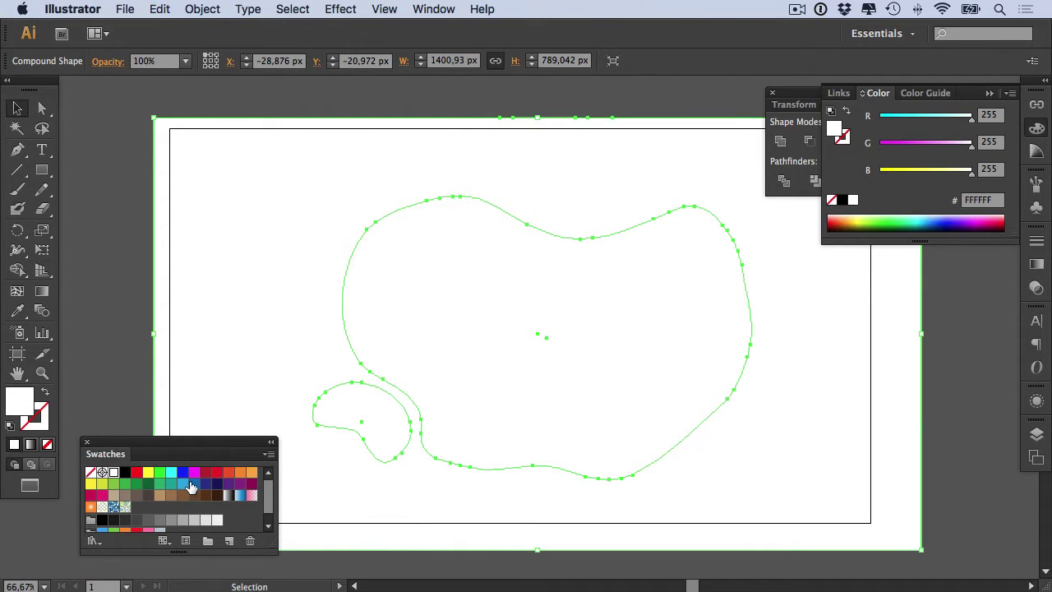
pyautogui.click(194, 484)
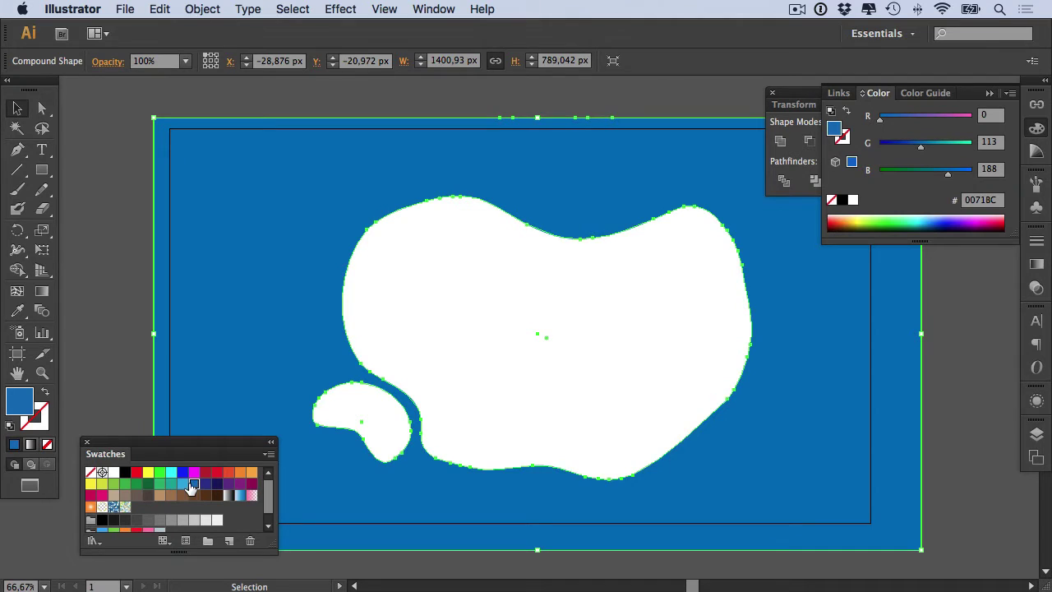
# Expand the shape into a compound path with a 1 pt stroke.
pyautogui.click(1036, 435)
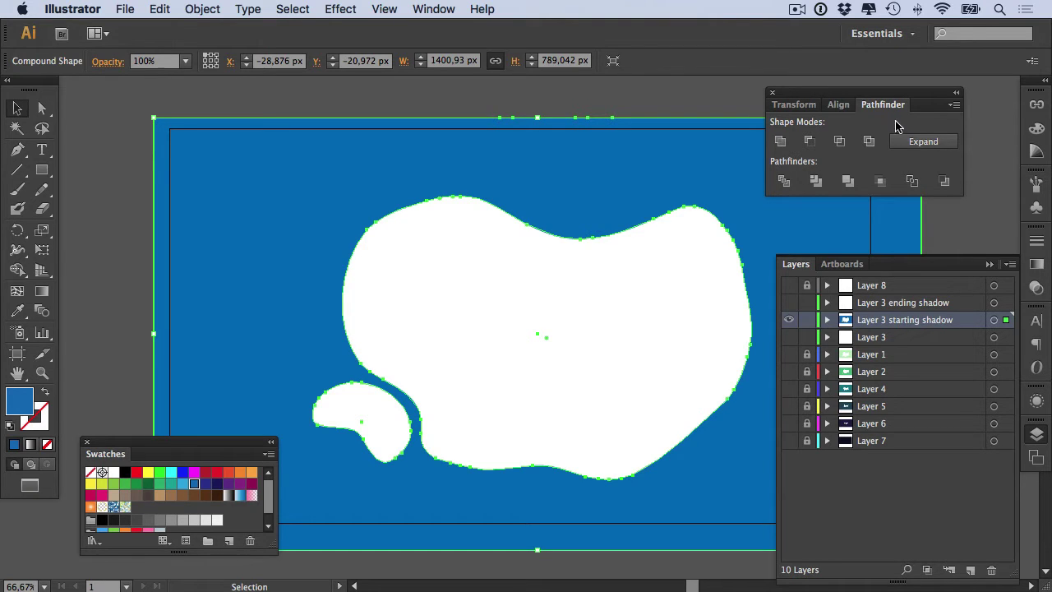
pyautogui.click(923, 142)
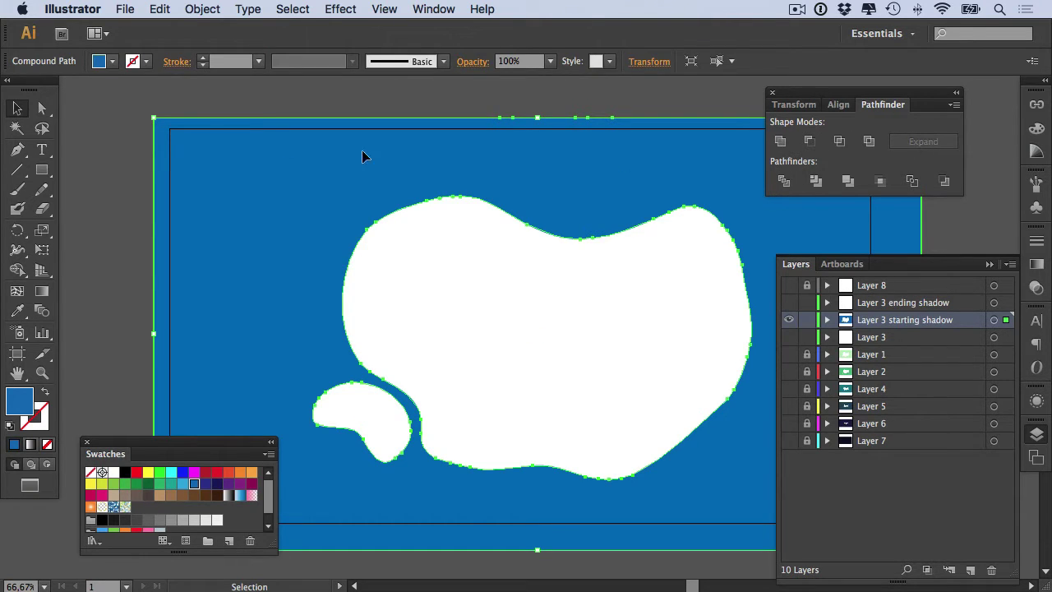
pyautogui.click(203, 59)
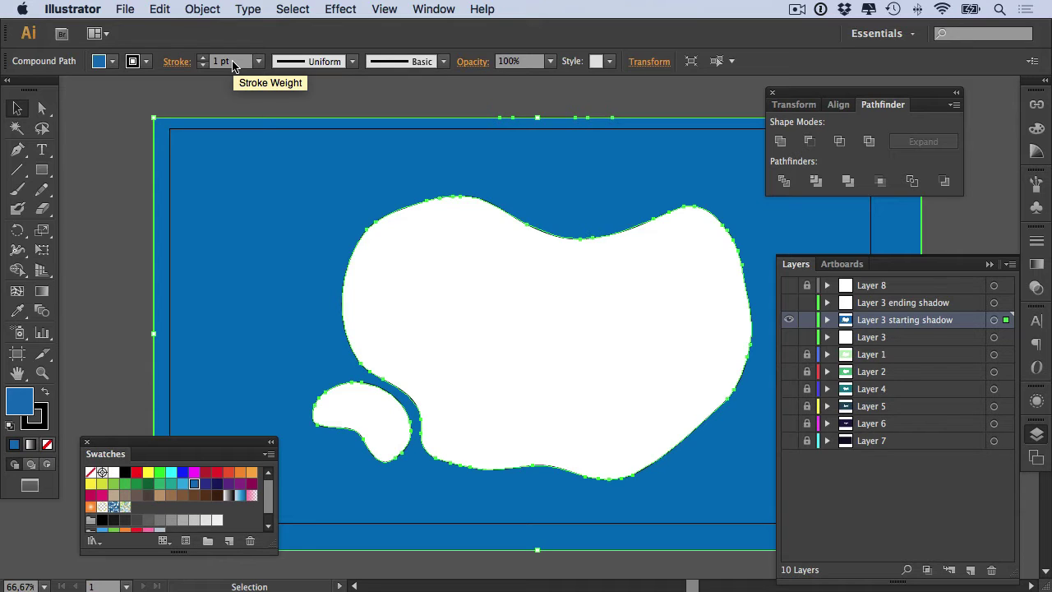
# Align the starting shadow path's 1 pt black stroke to the outside and set its fill to None.
pyautogui.click(1037, 243)
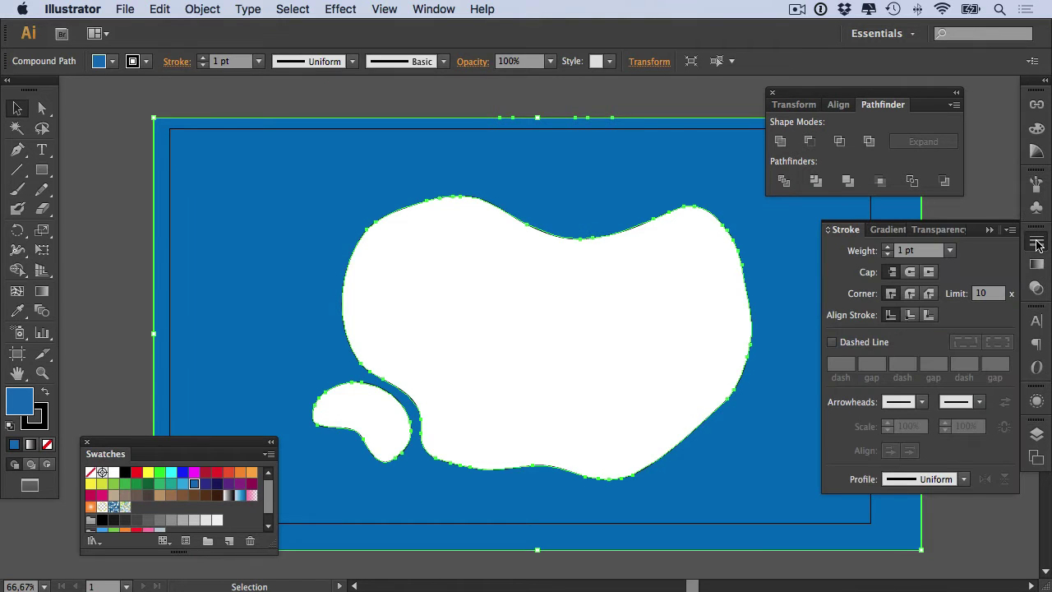
pyautogui.click(430, 10)
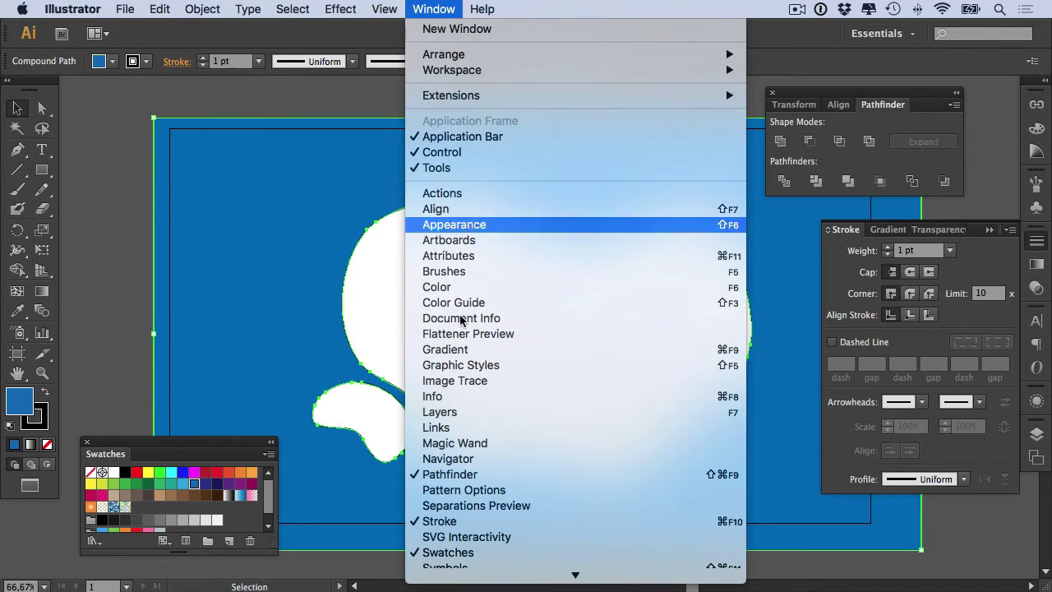
pyautogui.scroll(-5, 535, 328)
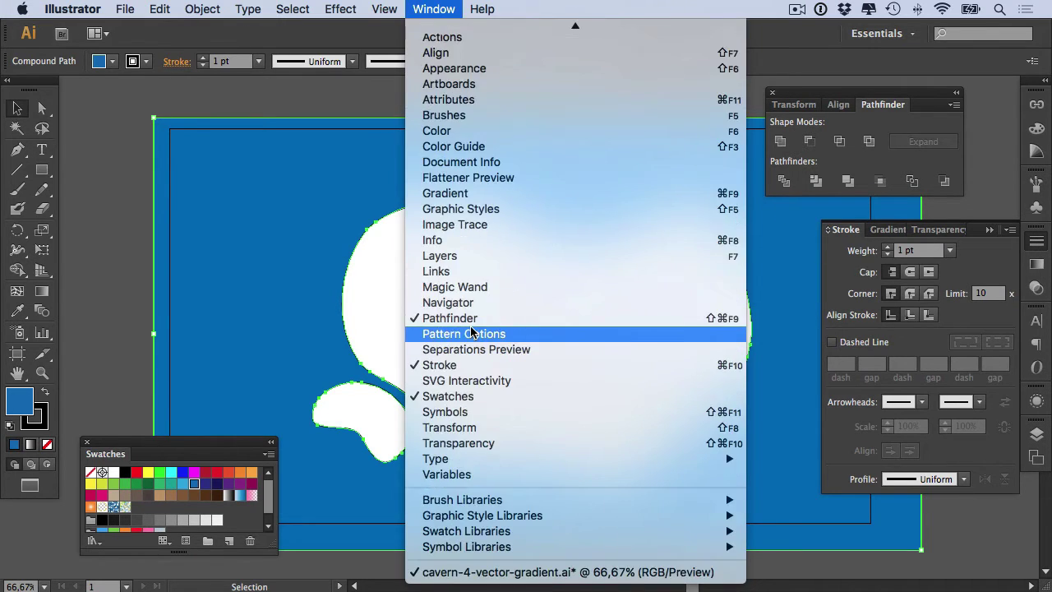
pyautogui.click(456, 367)
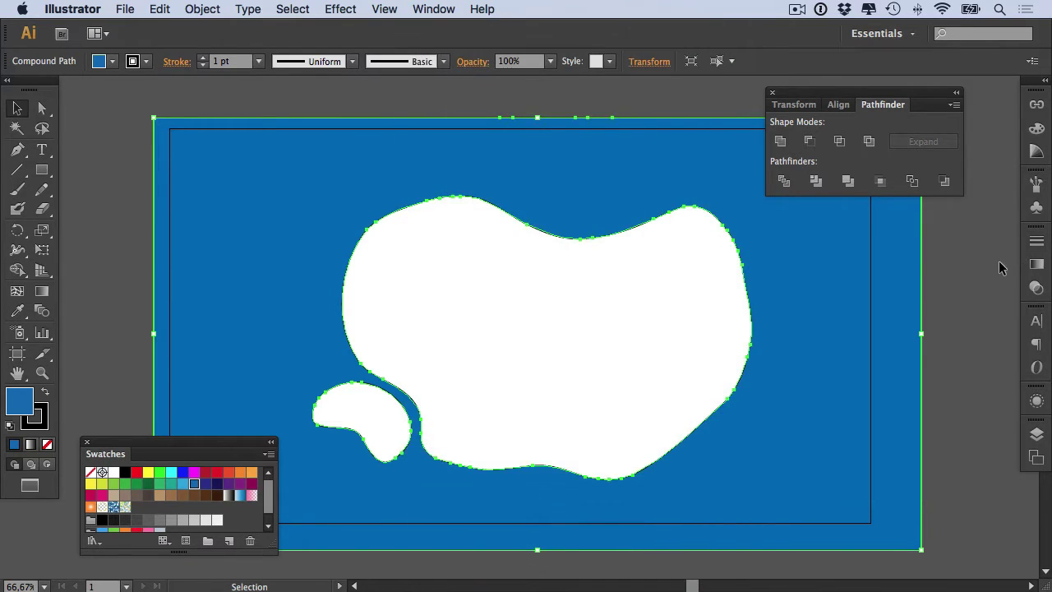
pyautogui.click(1033, 243)
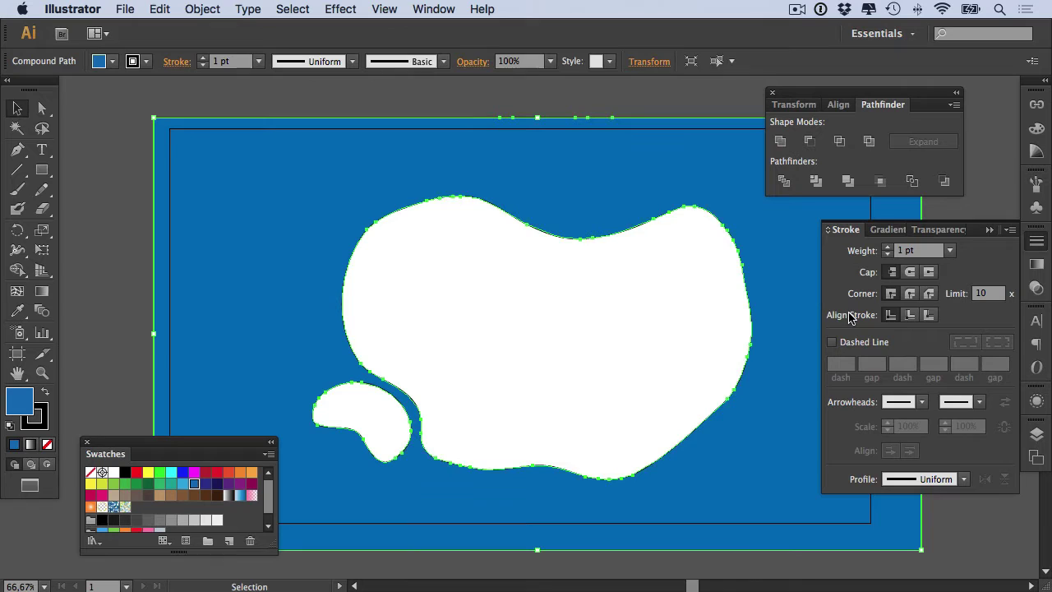
pyautogui.click(930, 316)
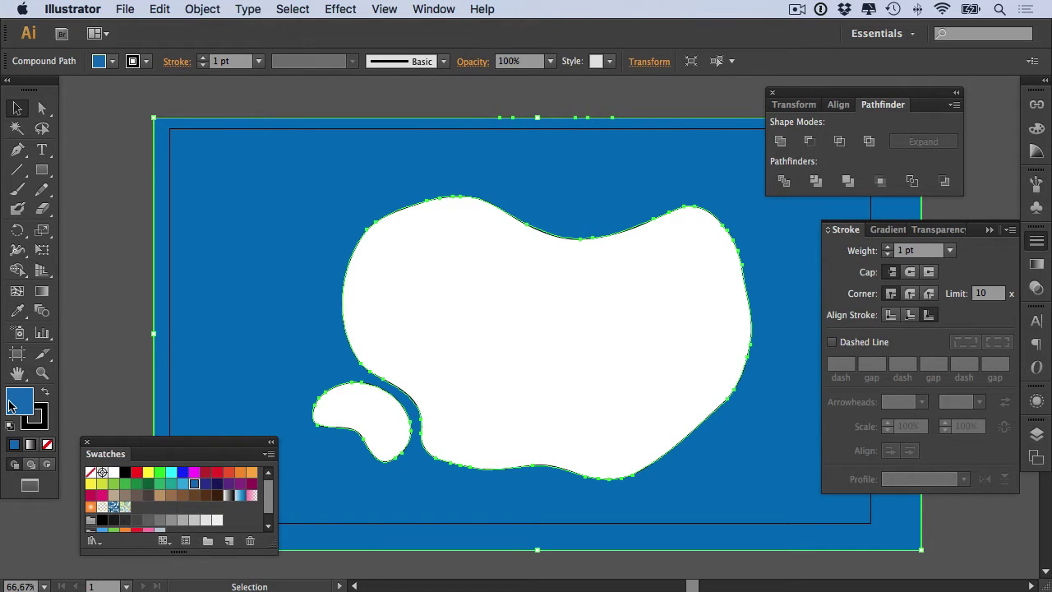
pyautogui.click(47, 444)
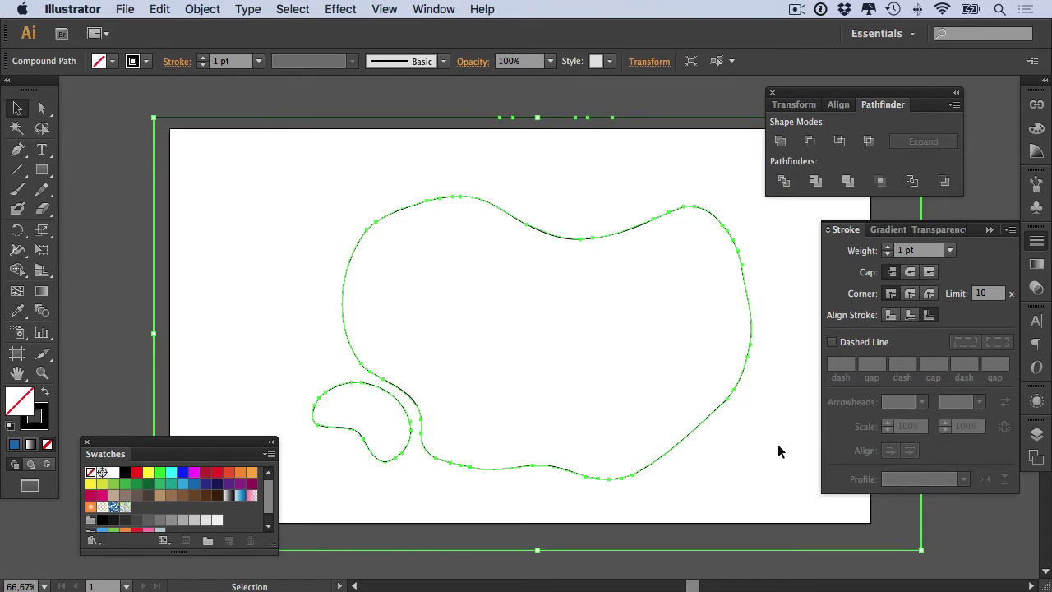
pyautogui.click(1037, 434)
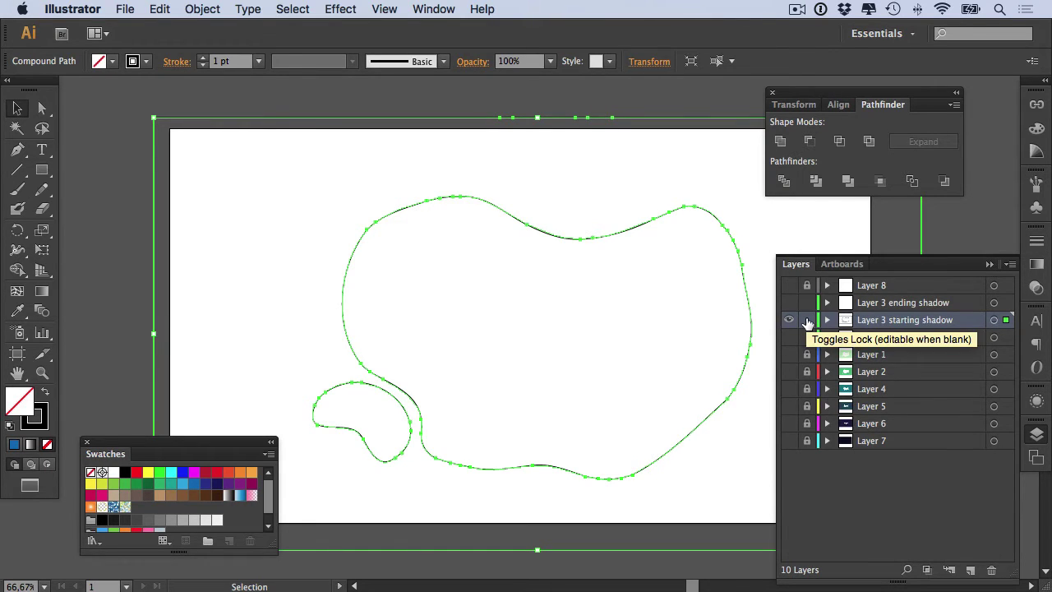
# Lock and hide the starting shadow layer, then show the ending shadow layer and select its shape.
pyautogui.click(809, 322)
pyautogui.click(789, 320)
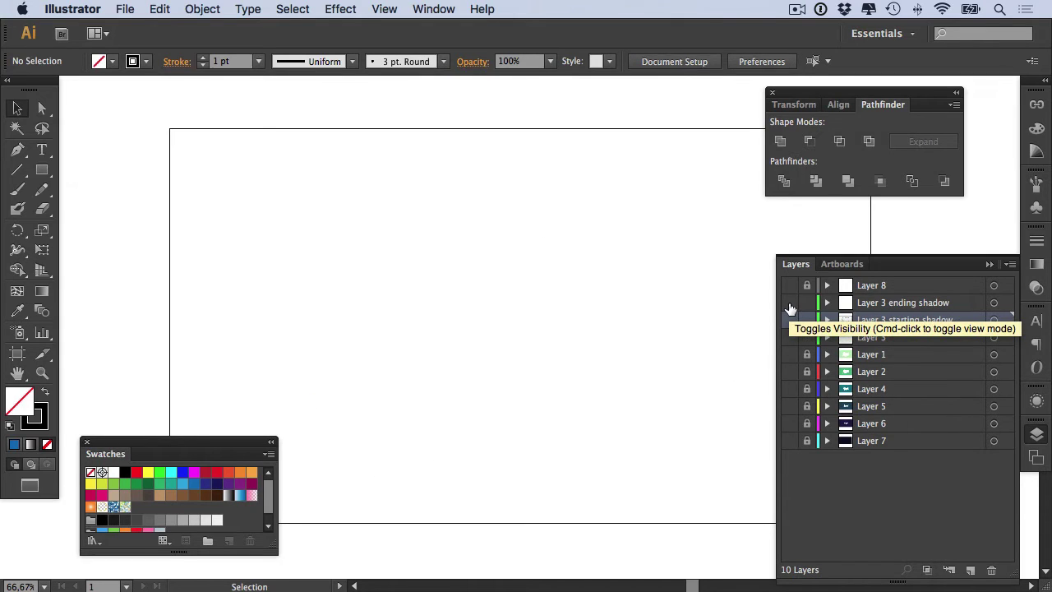
pyautogui.click(790, 303)
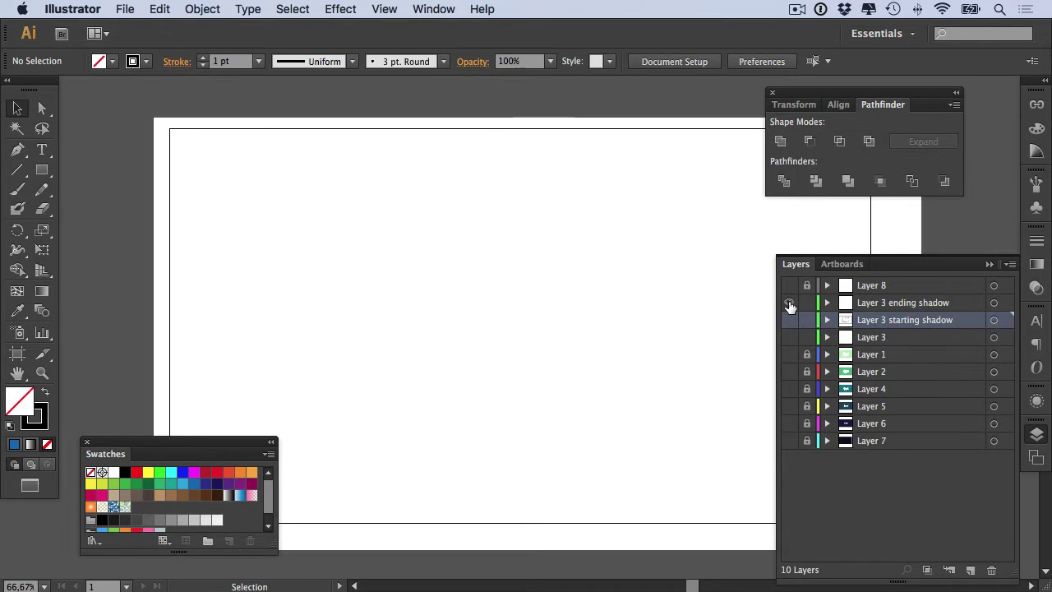
pyautogui.click(549, 330)
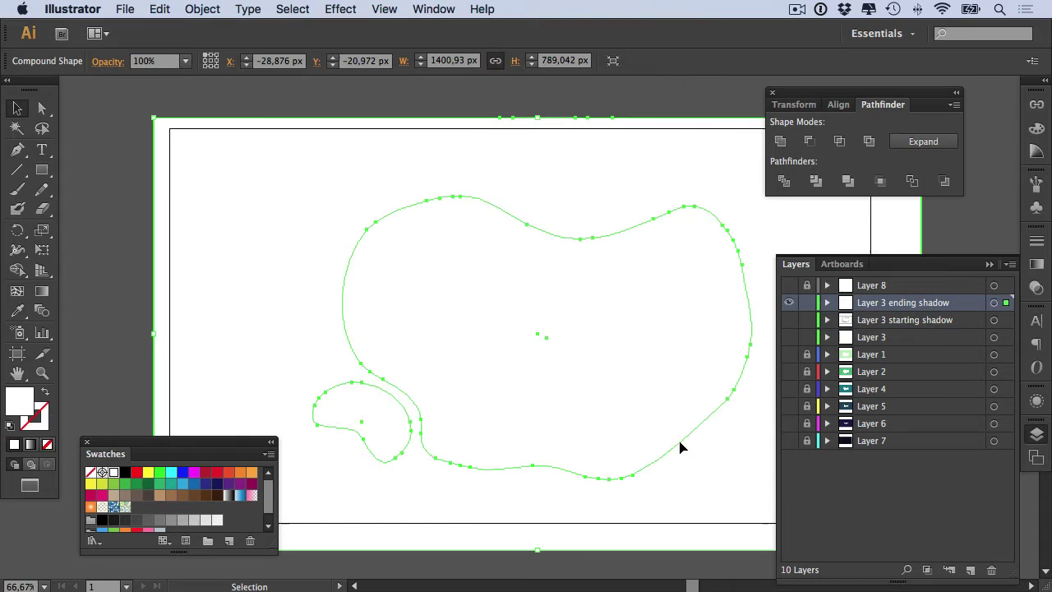
# Fill the ending-shadow shape teal, expand it to a compound path, and give it a 20 pt black stroke.
pyautogui.click(171, 485)
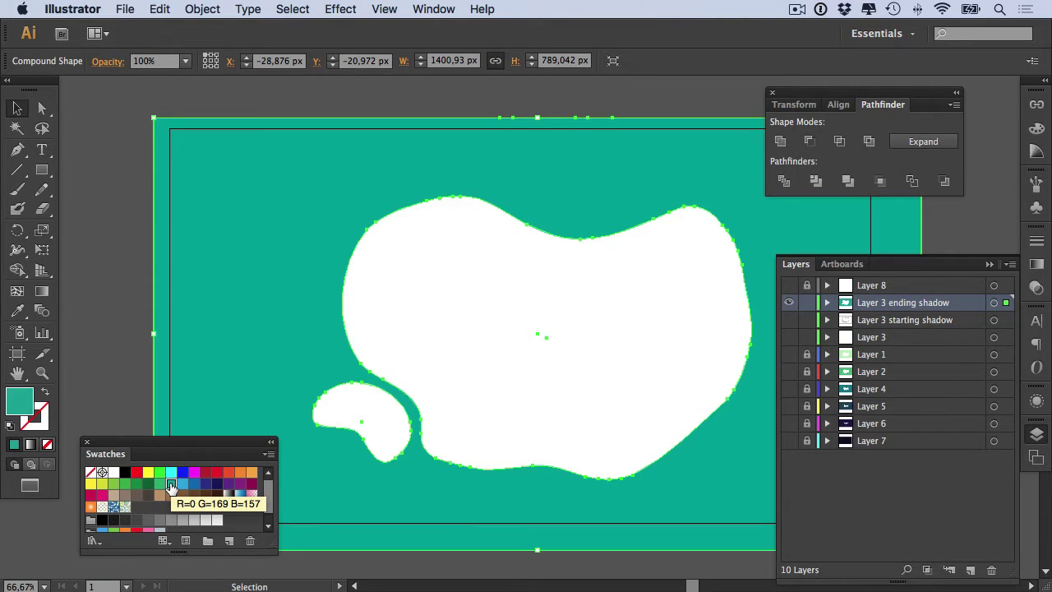
pyautogui.click(931, 144)
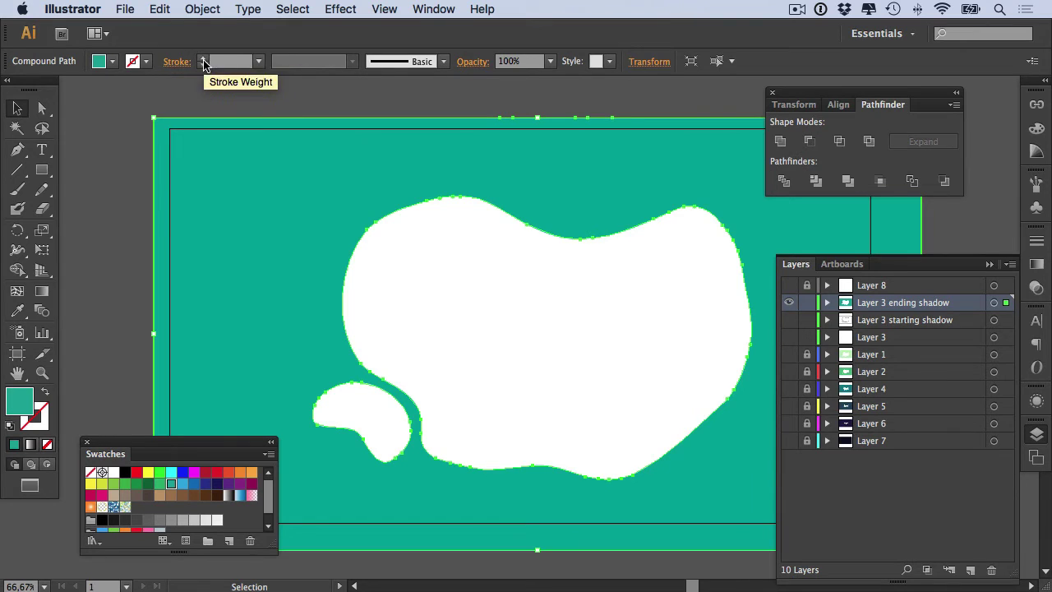
pyautogui.click(202, 57)
pyautogui.click(232, 64)
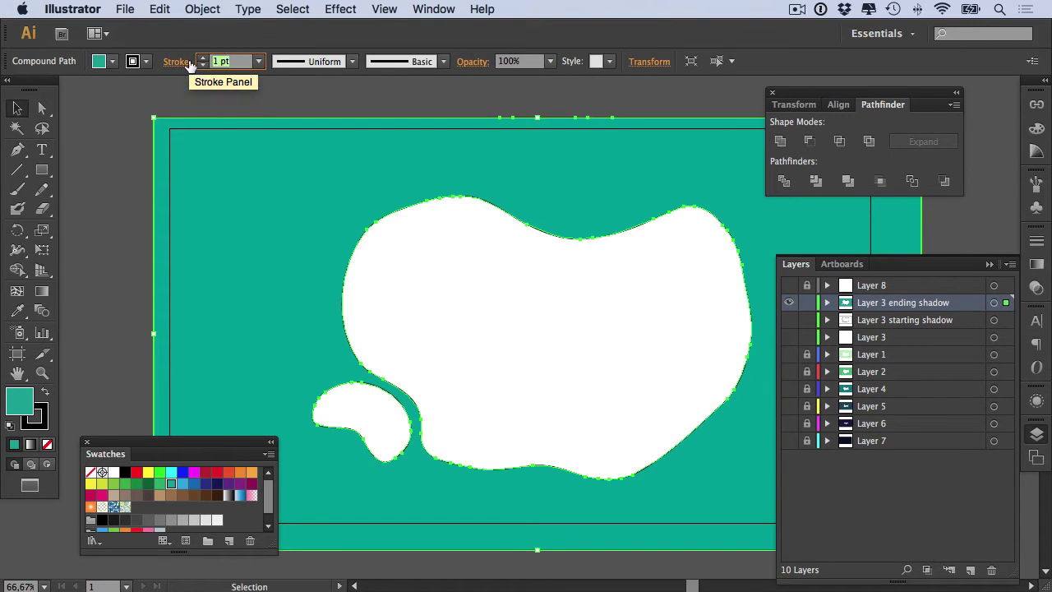
pyautogui.write('20')
pyautogui.press('Return')
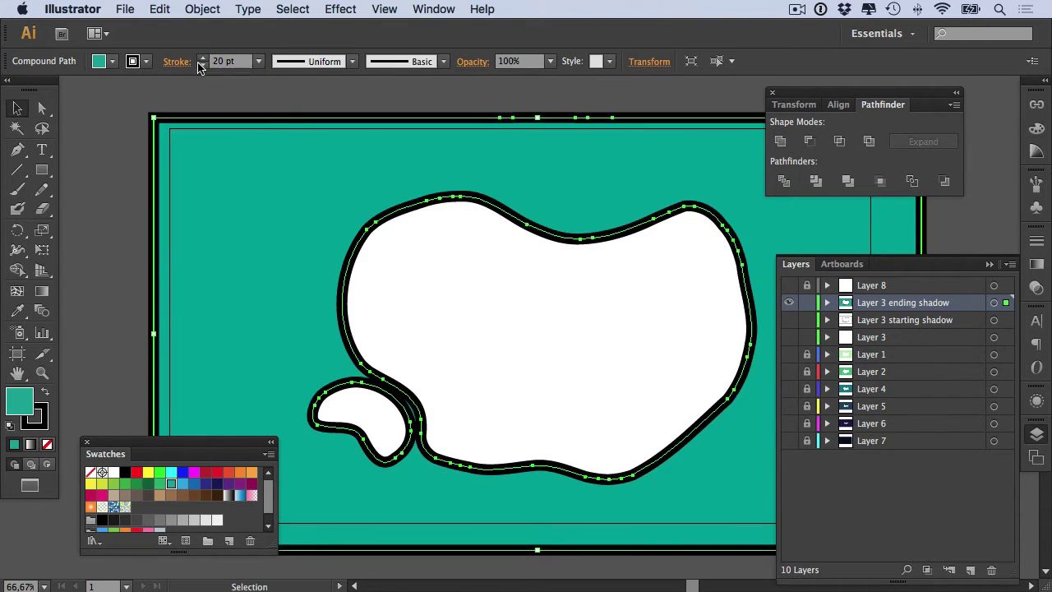
# Align the 20 pt stroke to the outside of the path.
pyautogui.click(1037, 241)
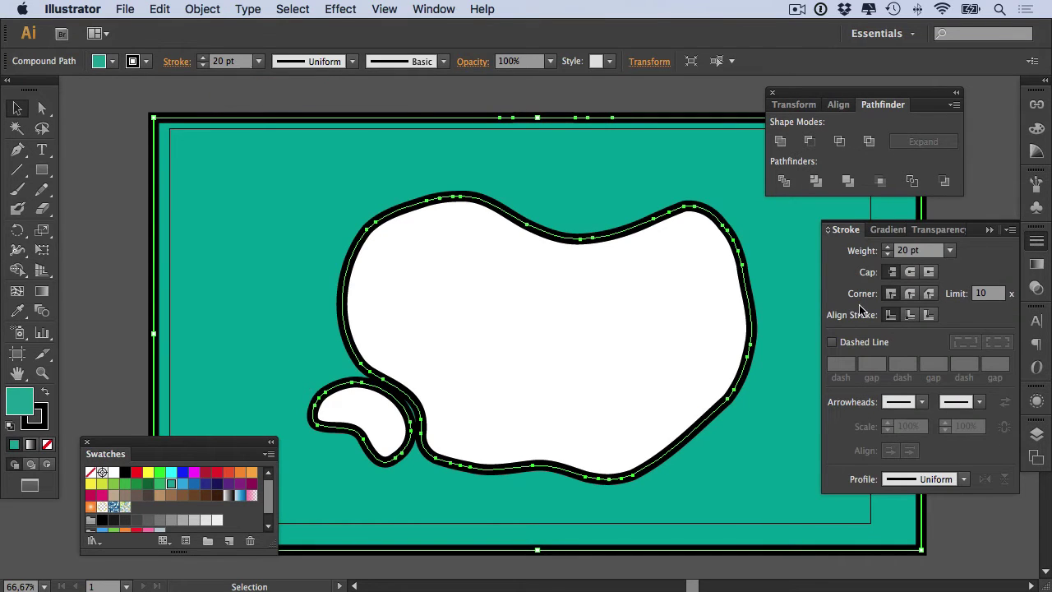
pyautogui.click(930, 316)
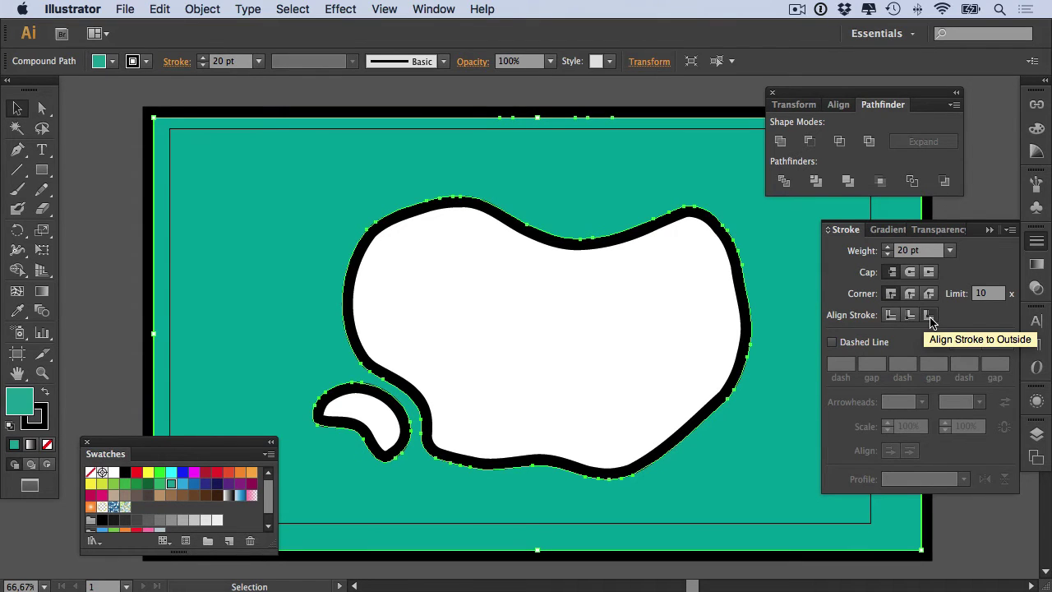
pyautogui.click(888, 316)
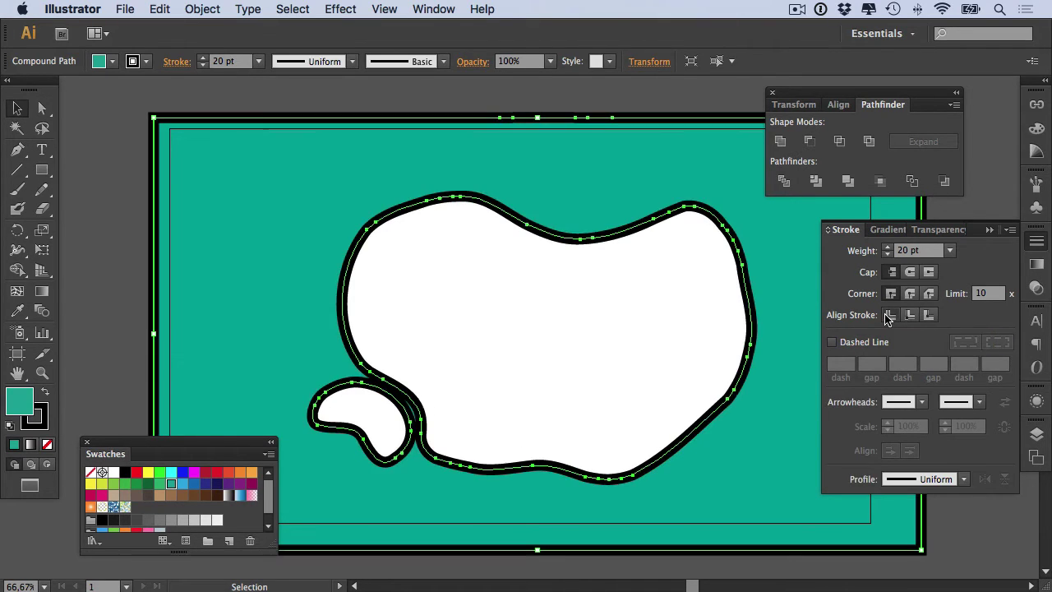
pyautogui.click(910, 317)
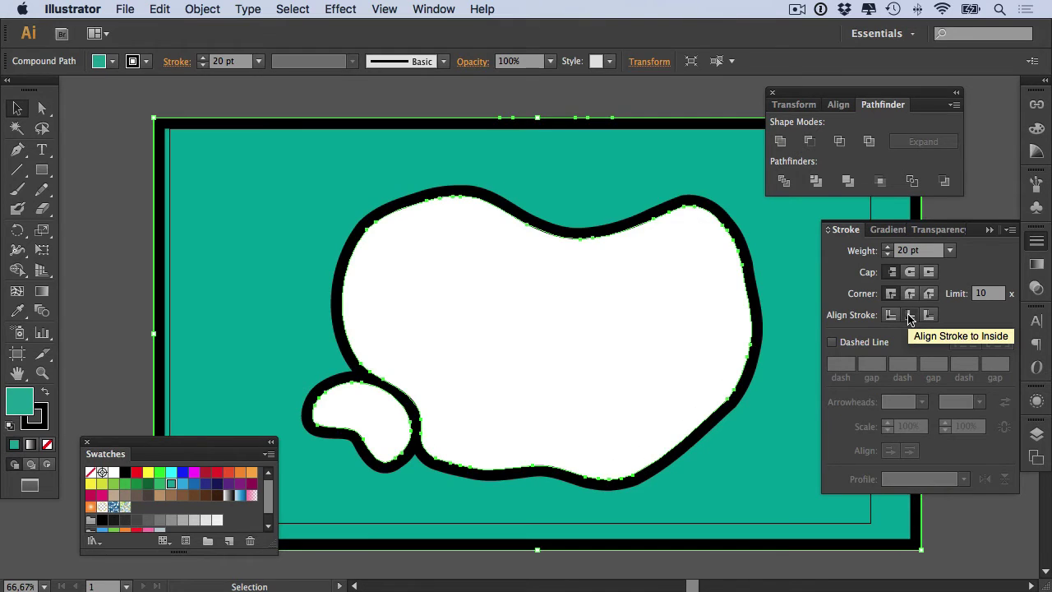
pyautogui.click(928, 317)
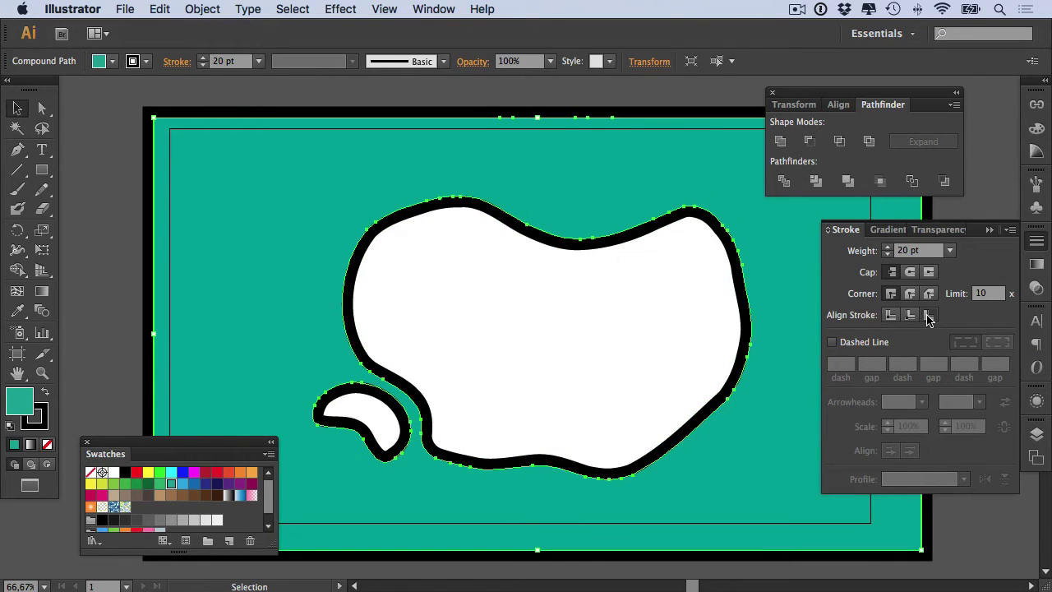
# Expand the thick outline's appearance and unite the pieces into one compound path.
pyautogui.click(192, 9)
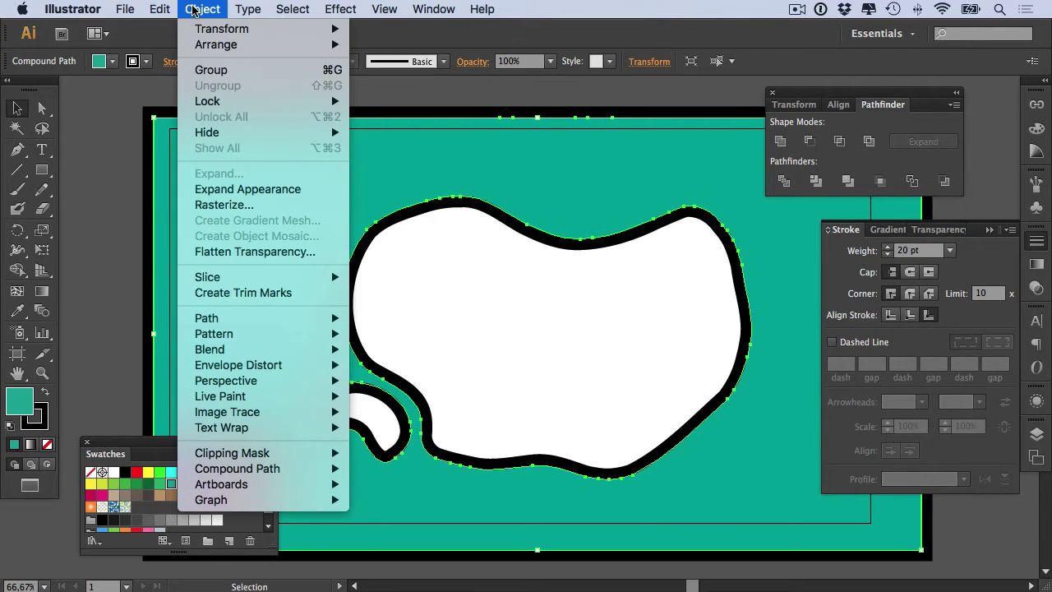
pyautogui.click(243, 188)
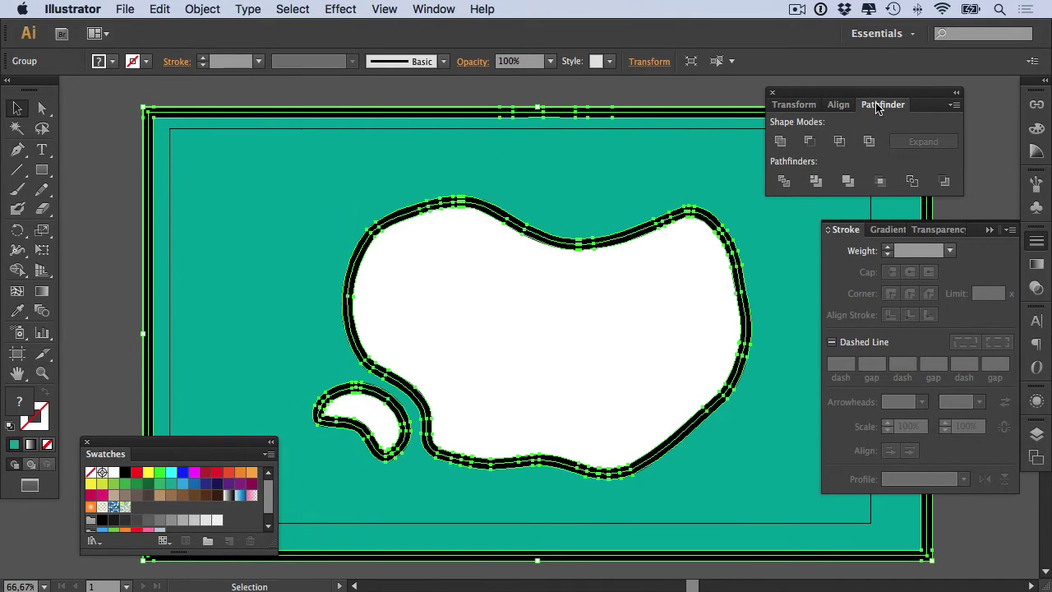
pyautogui.click(781, 141)
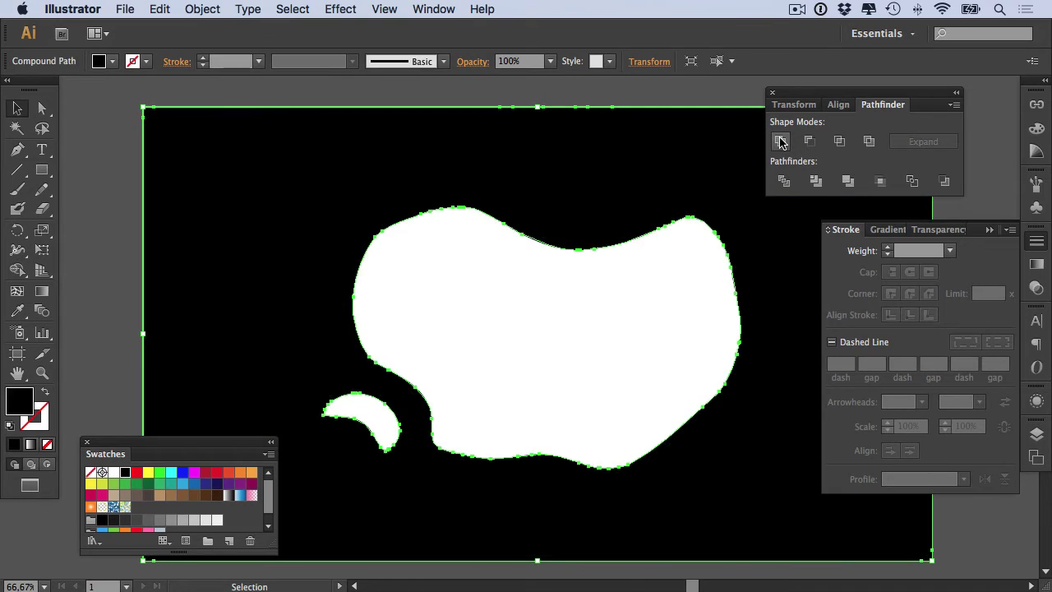
# Give the merged shape a white 1 pt stroke aligned outside and no fill.
pyautogui.click(171, 485)
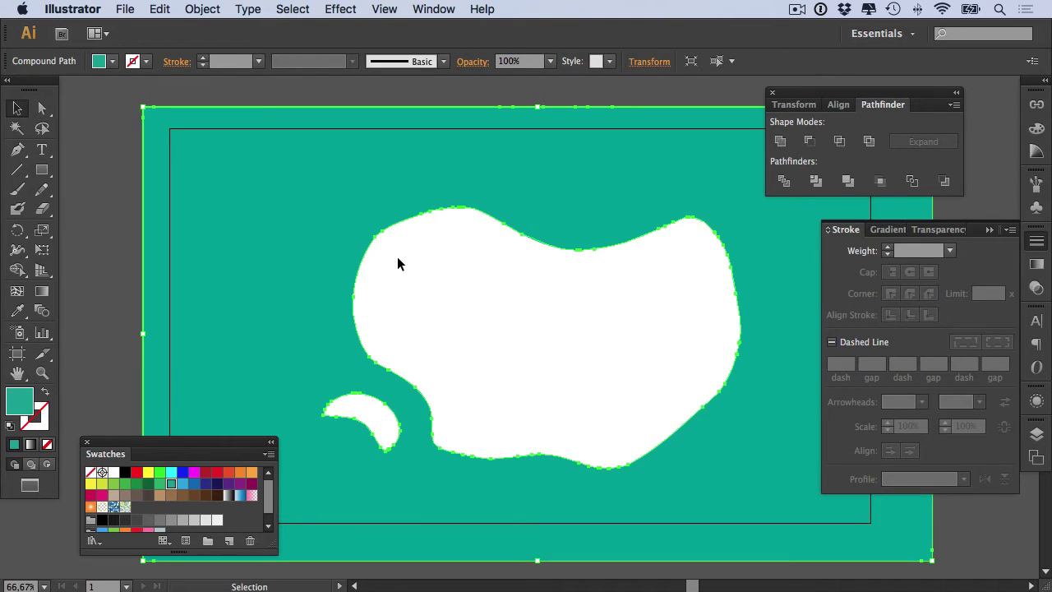
pyautogui.click(202, 57)
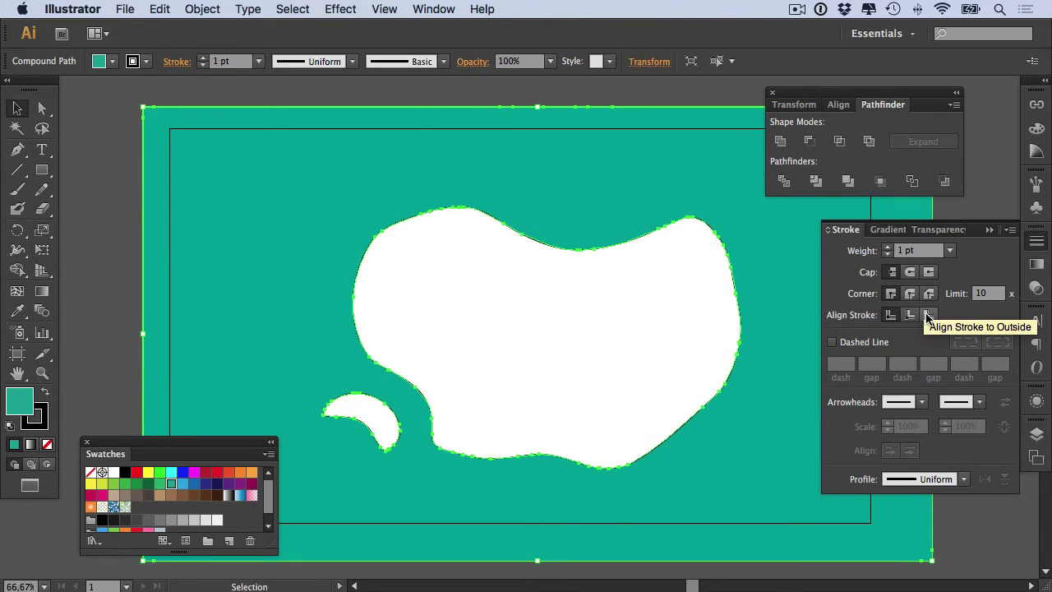
pyautogui.click(928, 317)
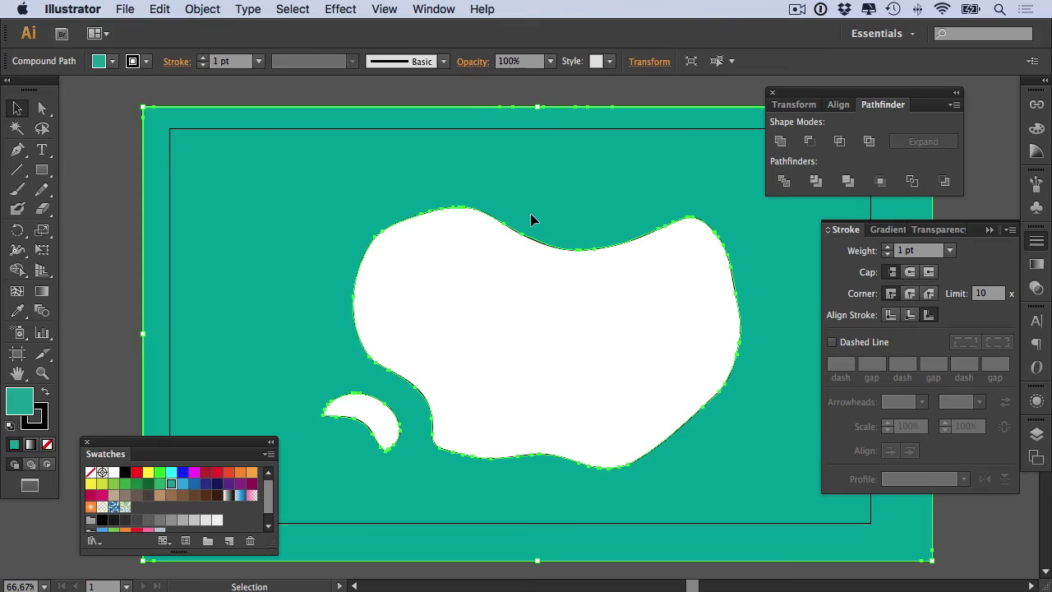
pyautogui.click(44, 413)
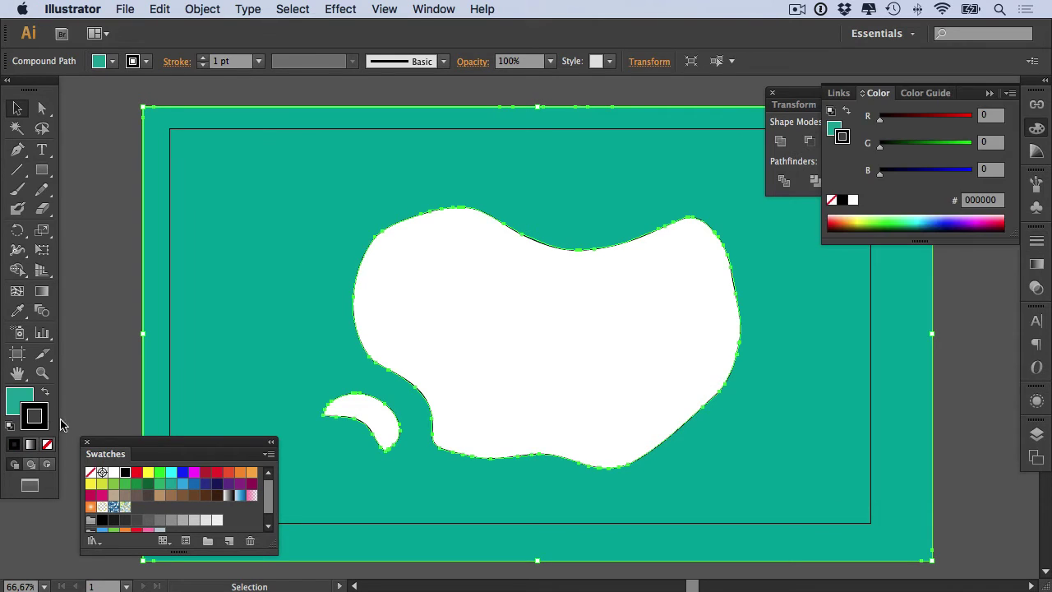
pyautogui.click(114, 473)
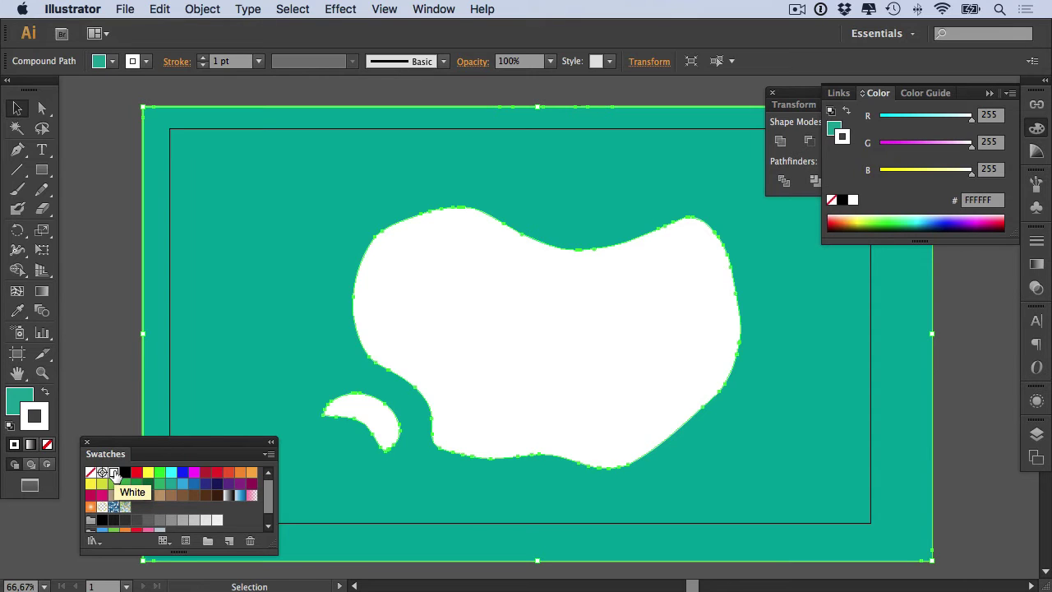
pyautogui.click(11, 396)
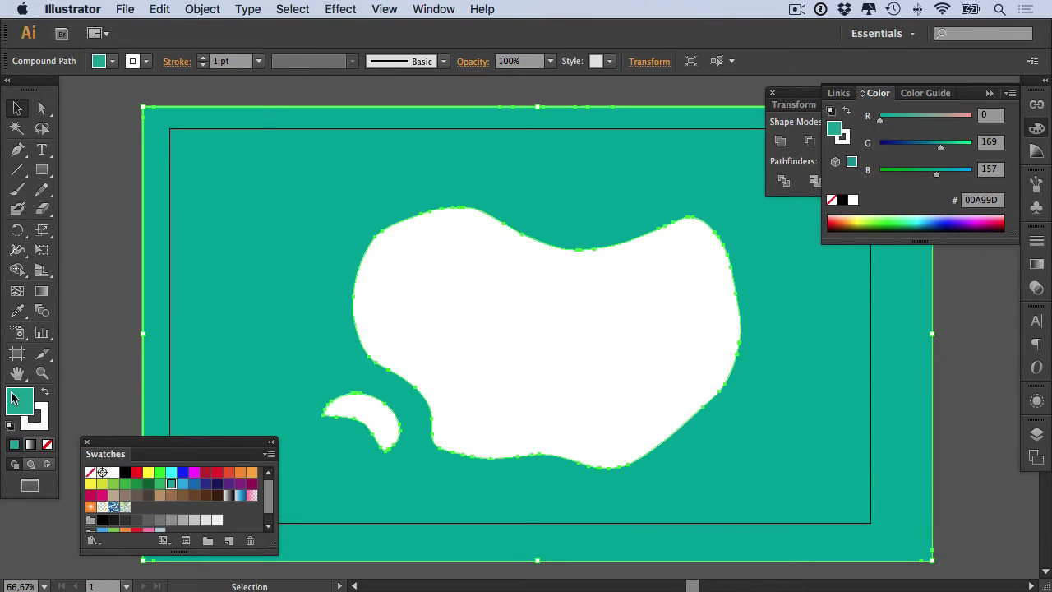
pyautogui.click(47, 444)
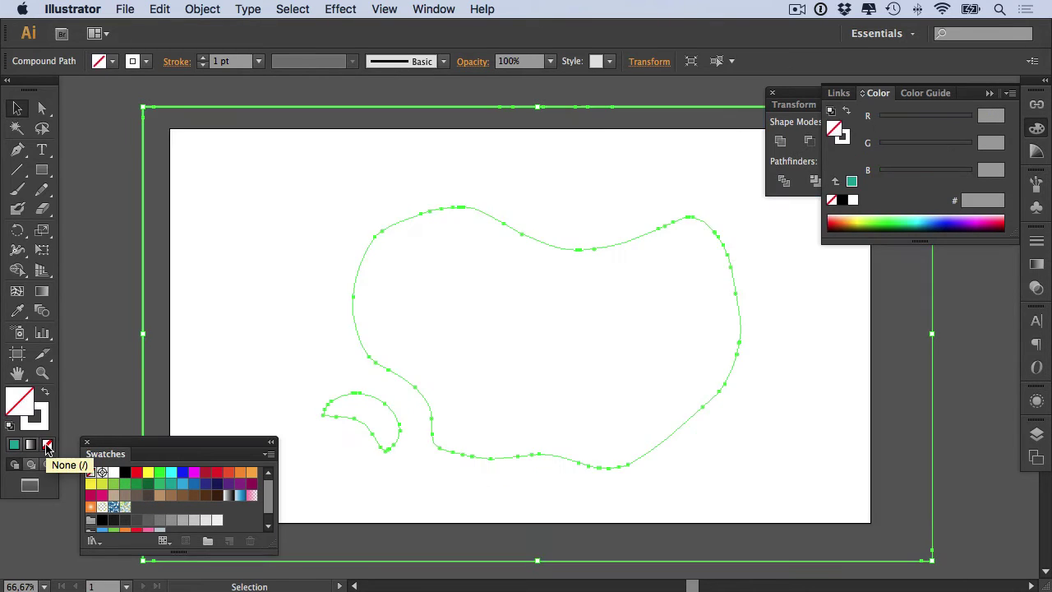
# Show the Layer 3 starting shadow layer, select both shadow outlines and cut them.
pyautogui.click(1039, 437)
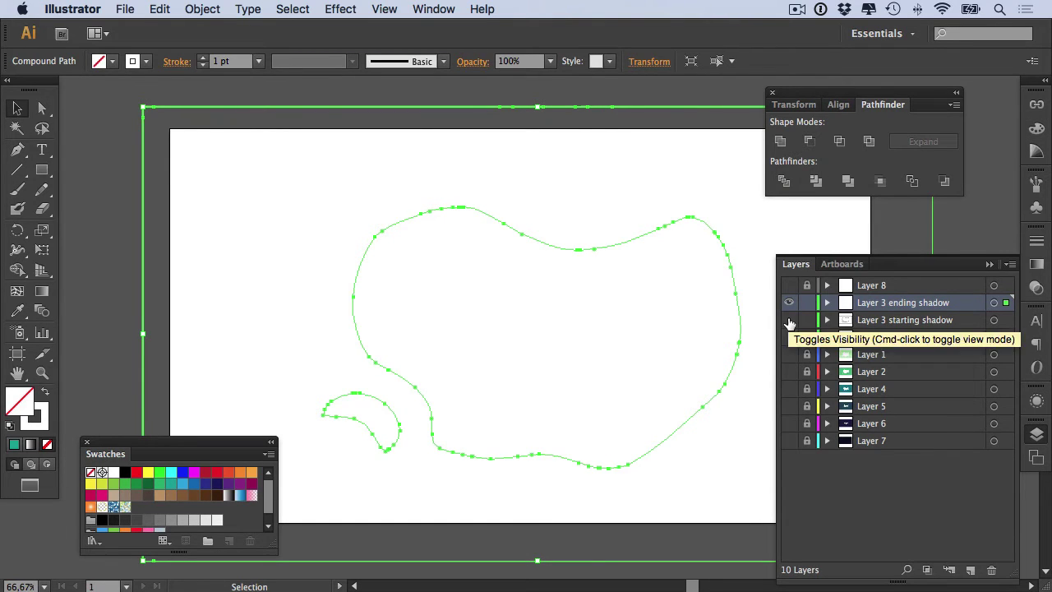
pyautogui.click(790, 323)
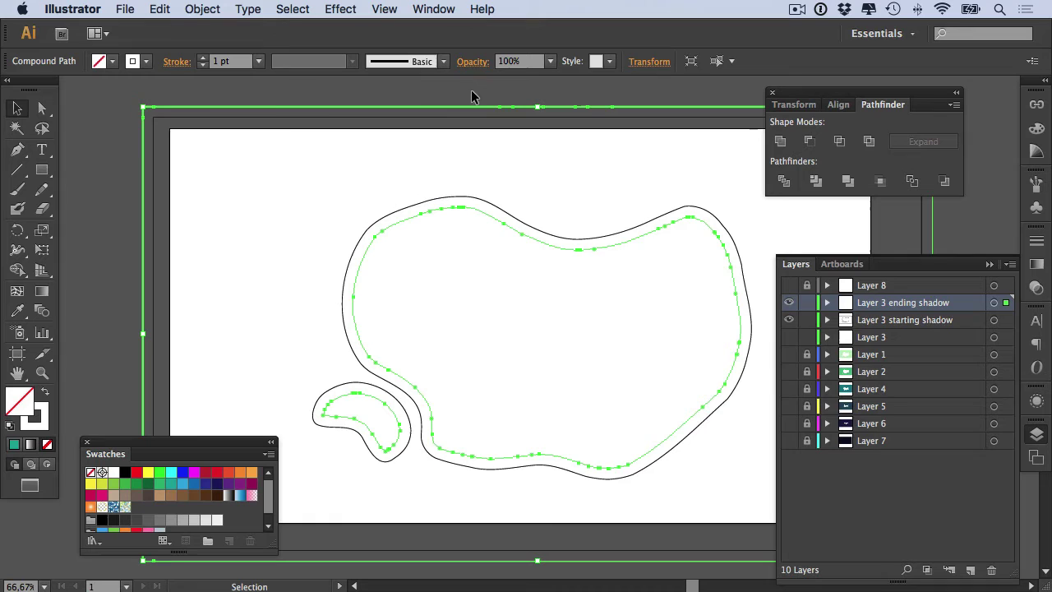
pyautogui.moveTo(473, 97); pyautogui.dragTo(517, 266)
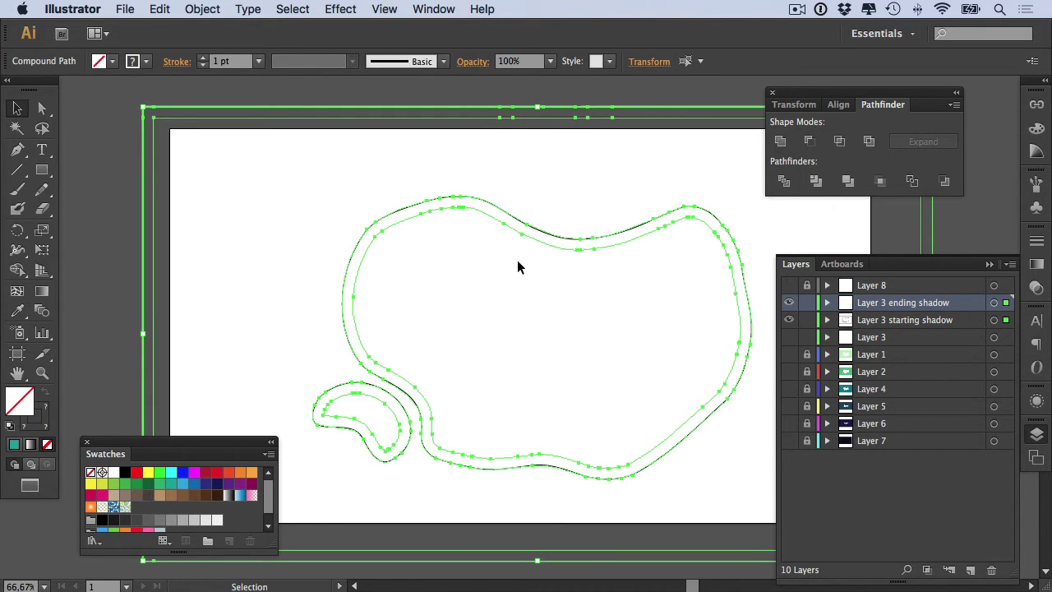
pyautogui.press('super+x')
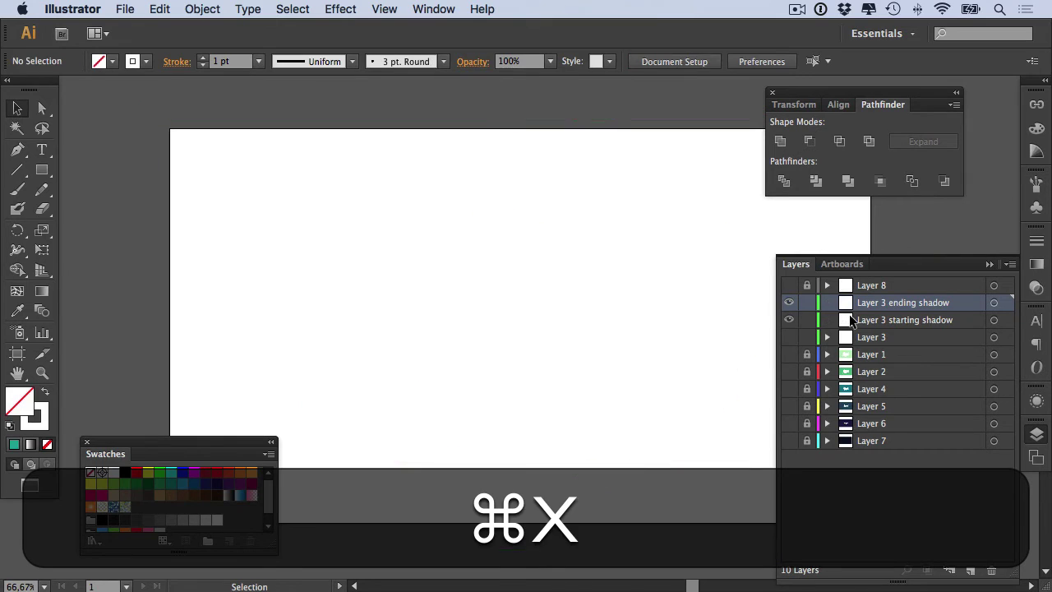
# Add a new layer named 'Layer 3 shadow' and hide the ending and starting shadow layers.
pyautogui.click(874, 337)
pyautogui.click(971, 570)
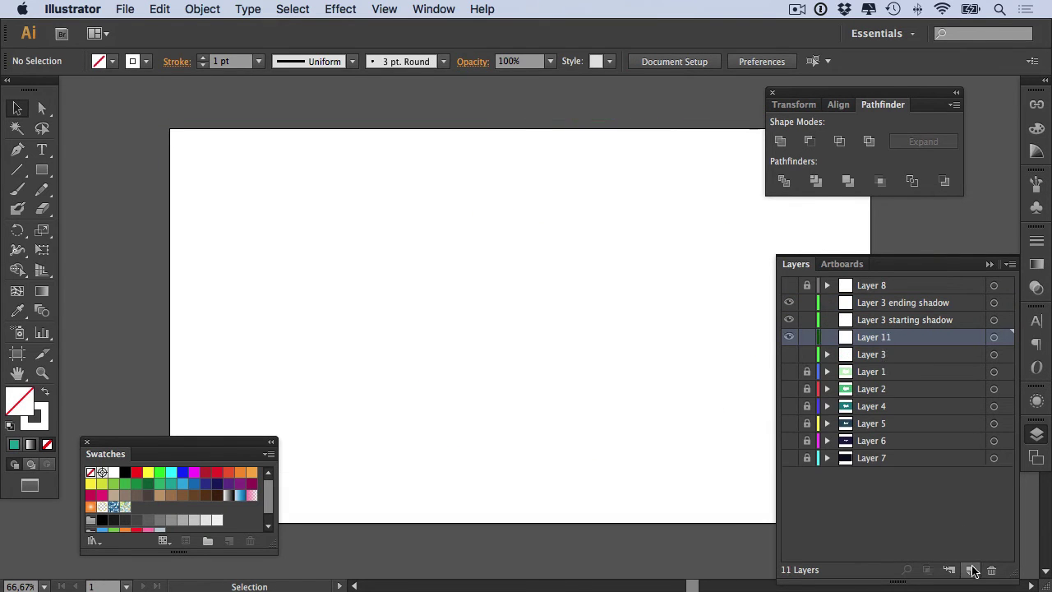
pyautogui.doubleClick(878, 340)
pyautogui.write('Lay')
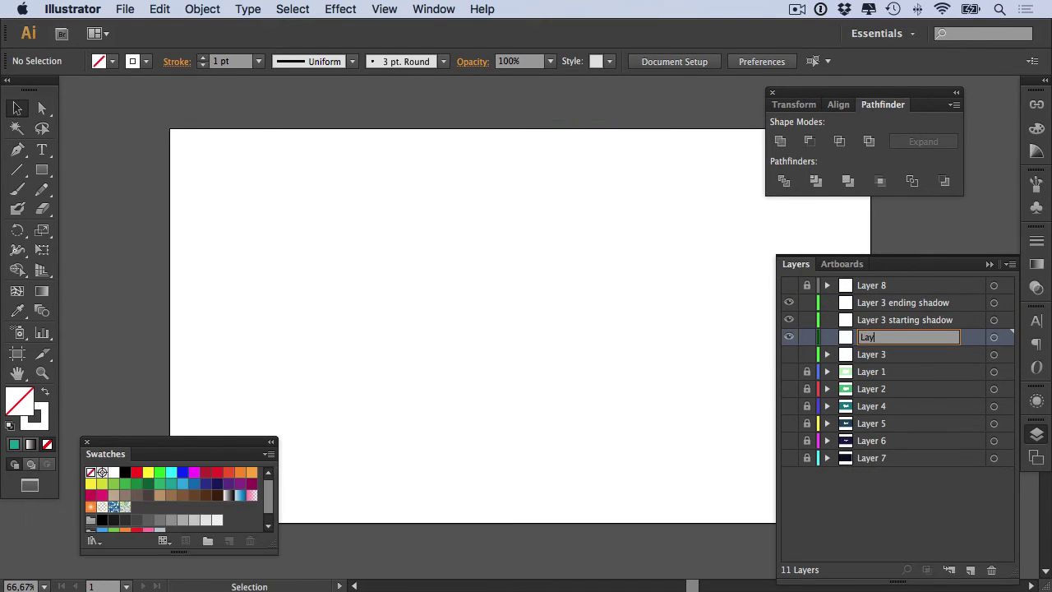
pyautogui.write('er 3 shadow')
pyautogui.press('Return')
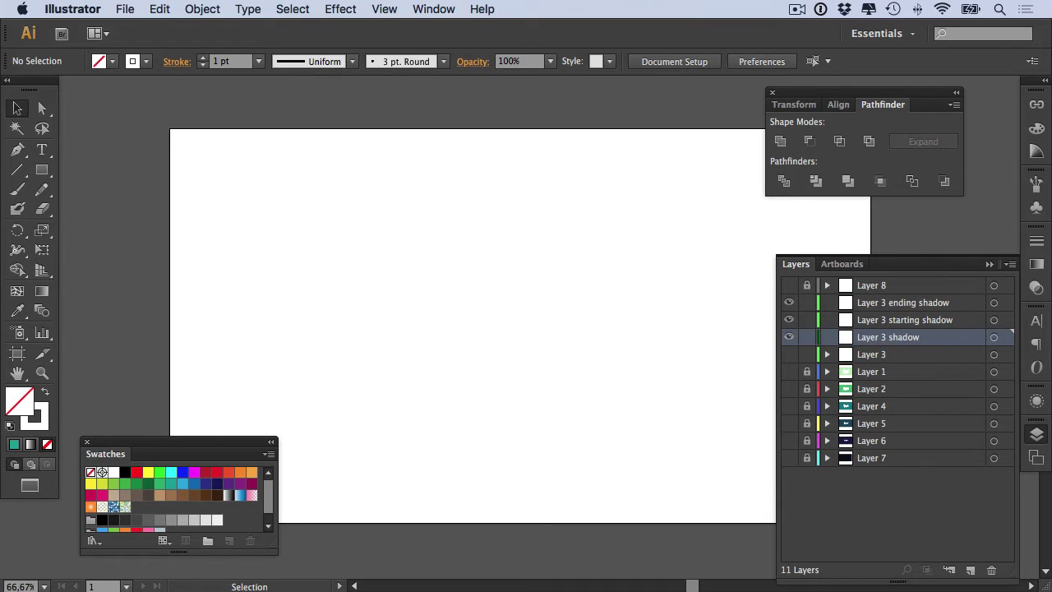
pyautogui.click(790, 303)
pyautogui.click(789, 319)
# Paste the two shadow outlines in place on the Layer 3 shadow layer and select them.
pyautogui.press('super+f')
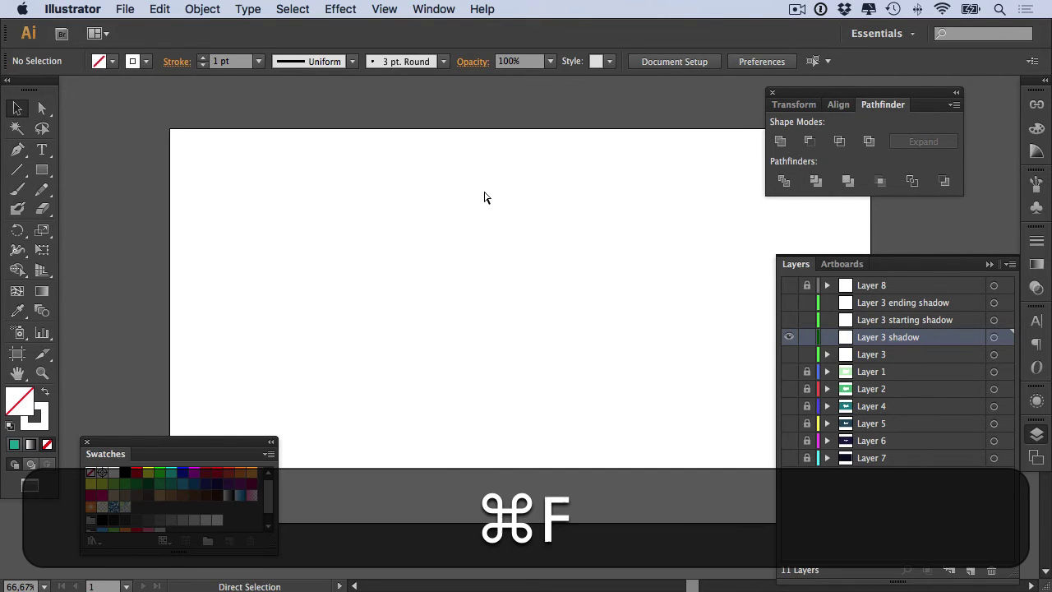
pyautogui.click(159, 10)
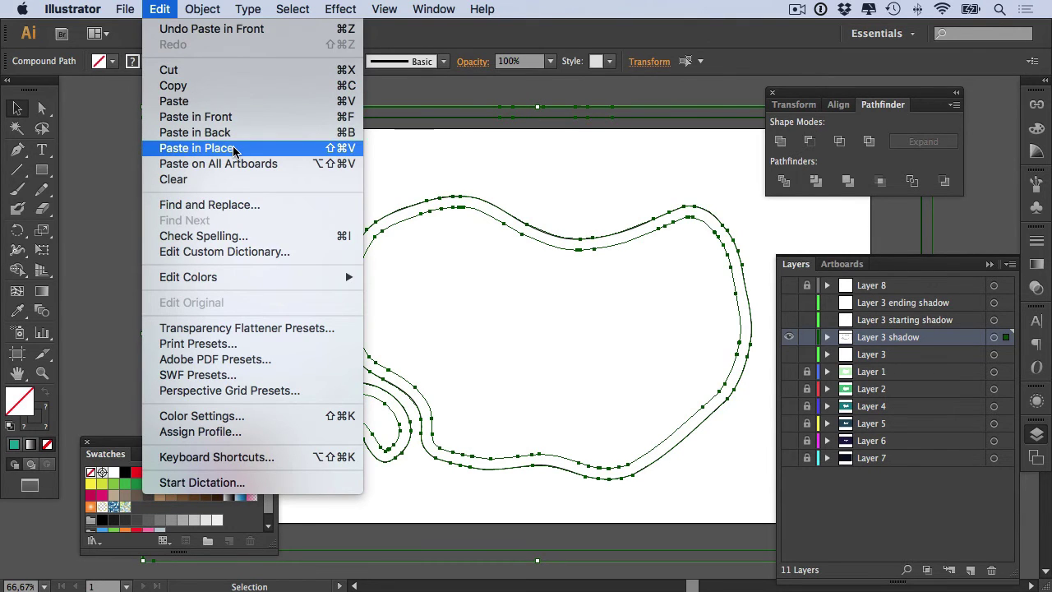
pyautogui.click(210, 149)
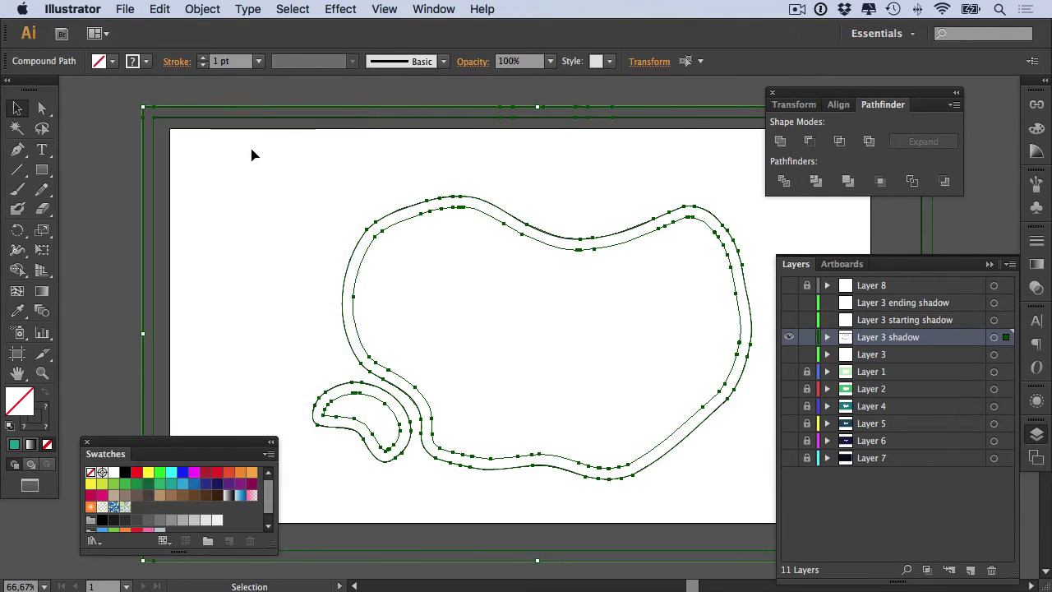
pyautogui.click(376, 92)
pyautogui.moveTo(378, 89); pyautogui.dragTo(474, 260)
# Join the two outlines with Object > Blend > Make and reselect the blend.
pyautogui.click(198, 10)
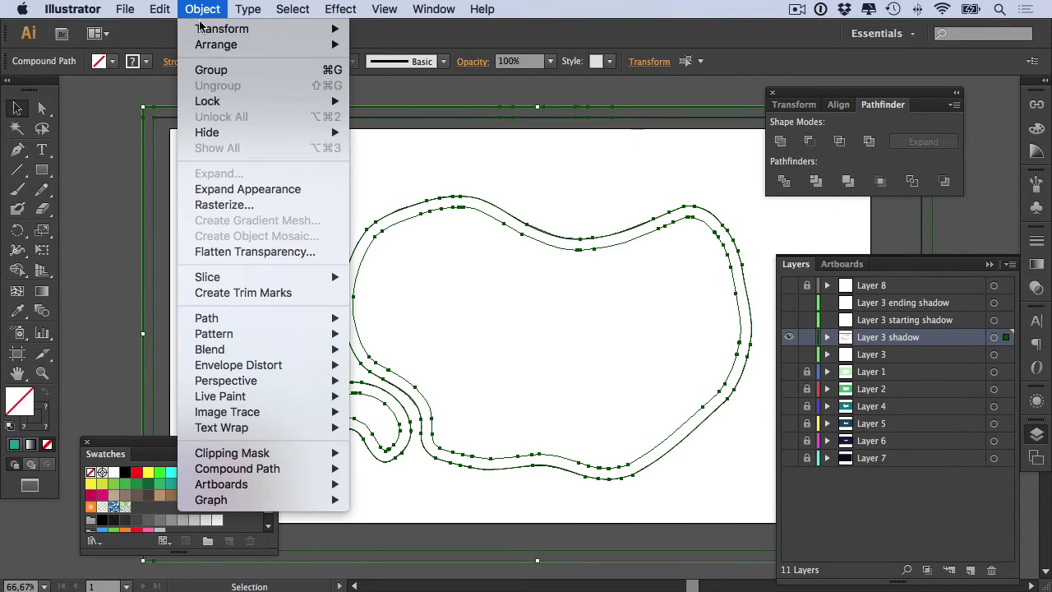
pyautogui.moveTo(259, 349)
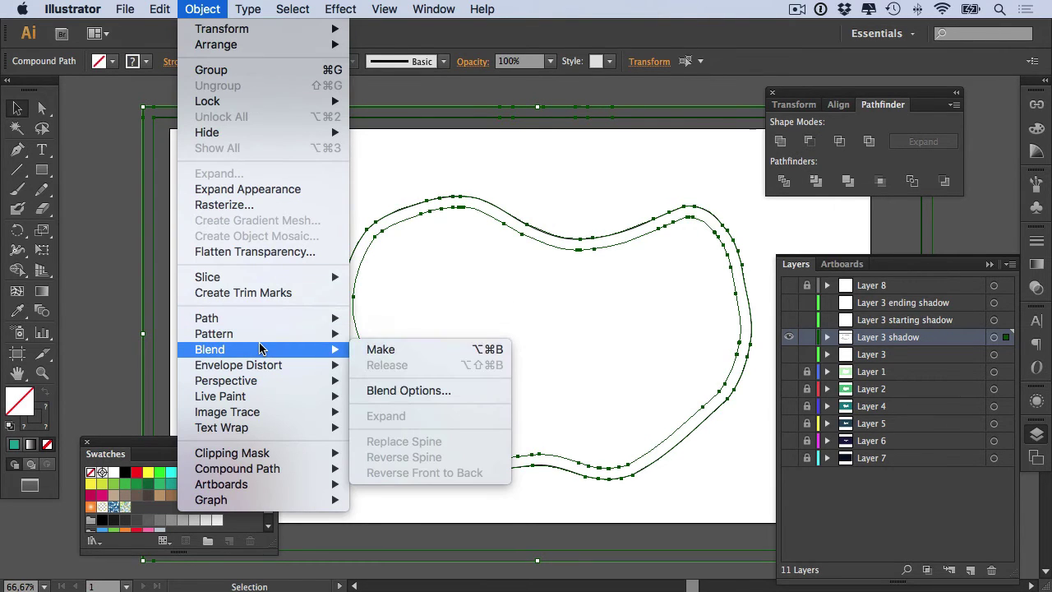
pyautogui.click(386, 352)
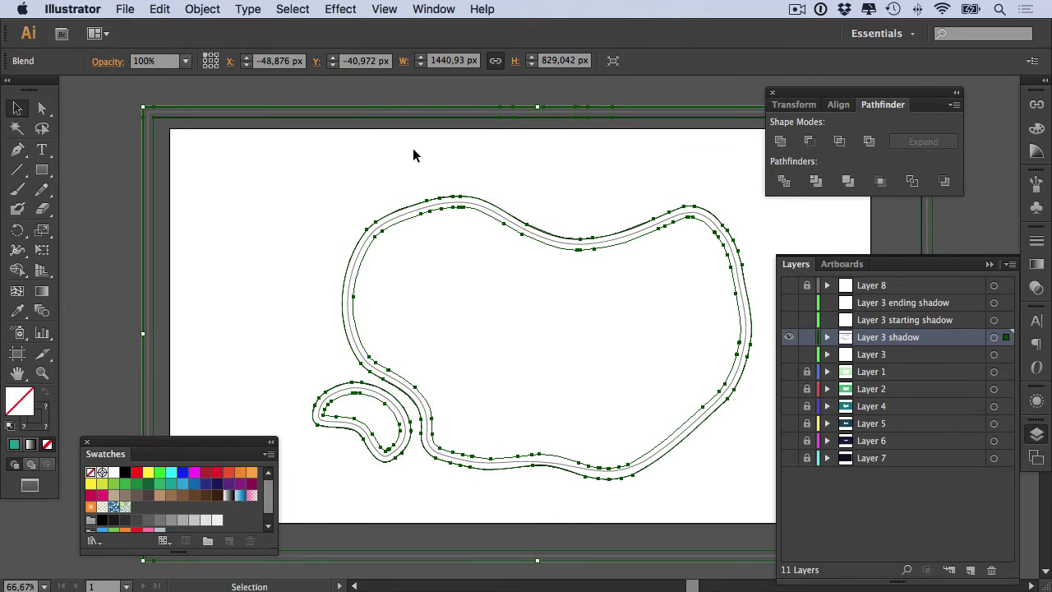
pyautogui.click(463, 168)
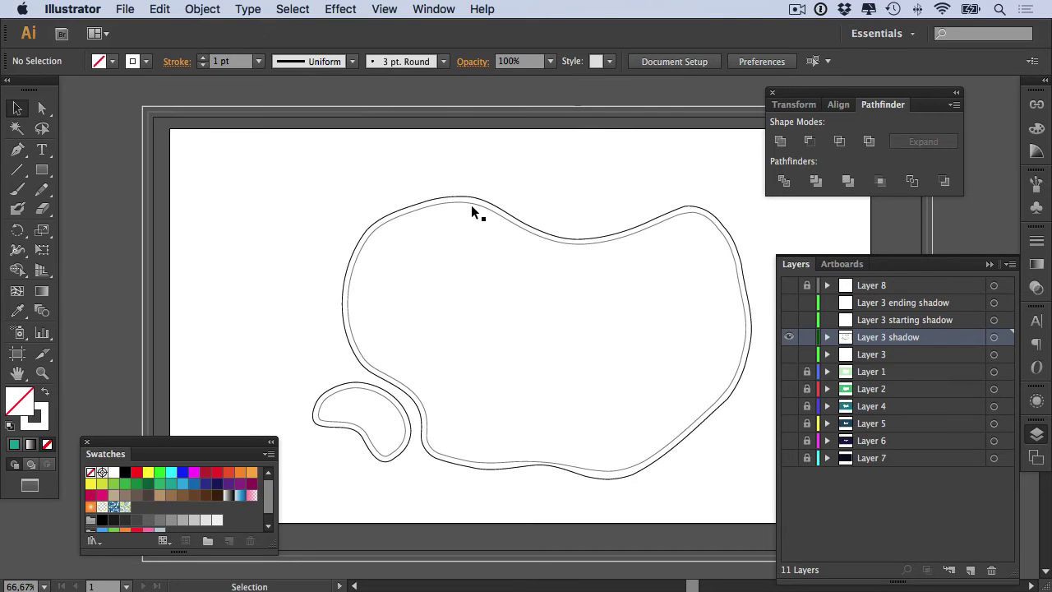
pyautogui.moveTo(434, 129); pyautogui.dragTo(481, 259)
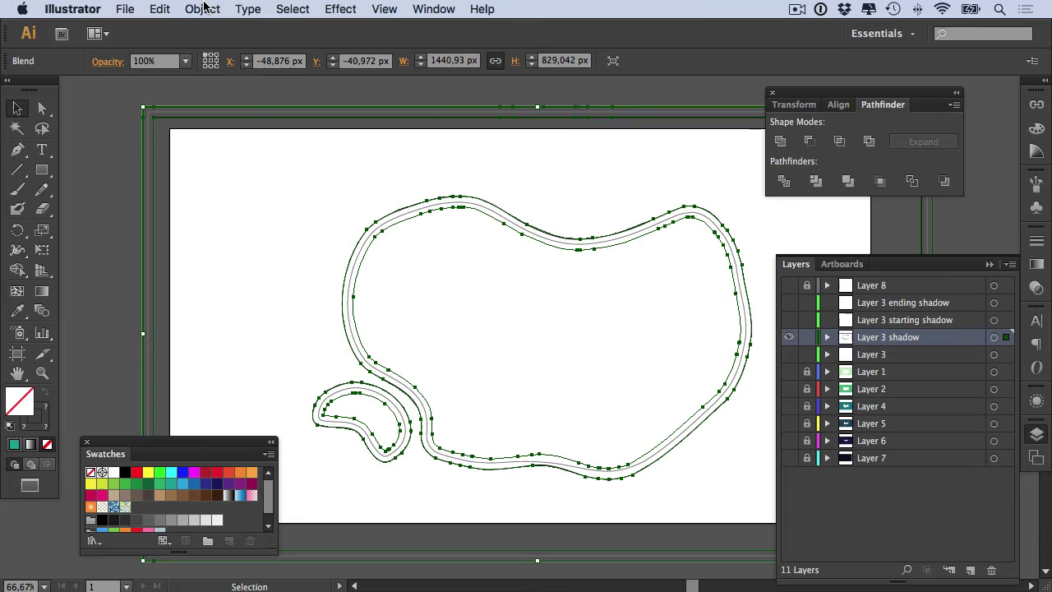
# Set the blend's spacing to Specified Steps with 21 steps, previewing it, and apply.
pyautogui.click(201, 9)
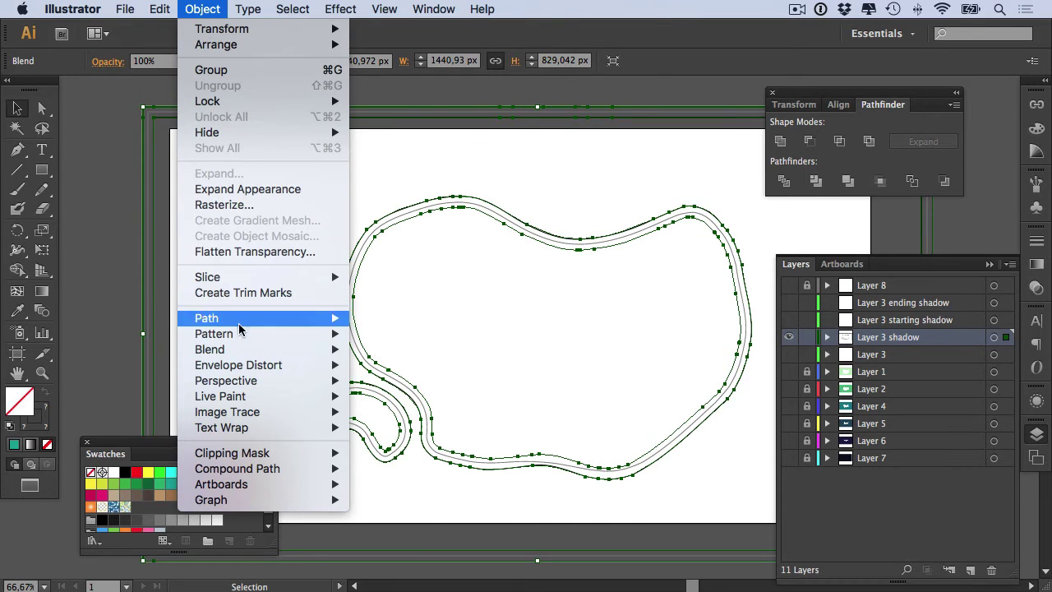
pyautogui.moveTo(251, 349)
pyautogui.click(399, 390)
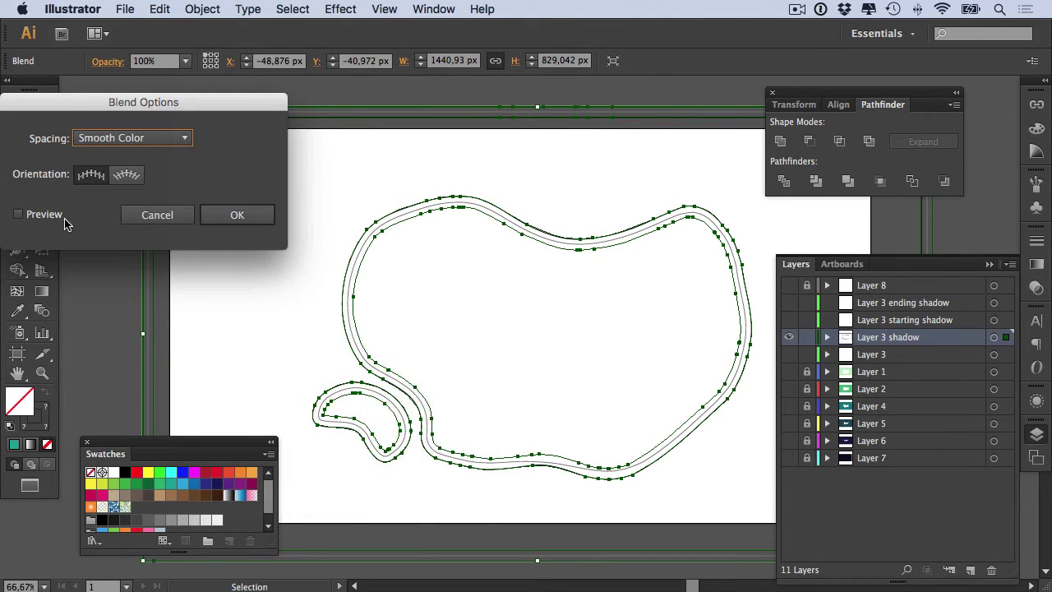
pyautogui.click(18, 214)
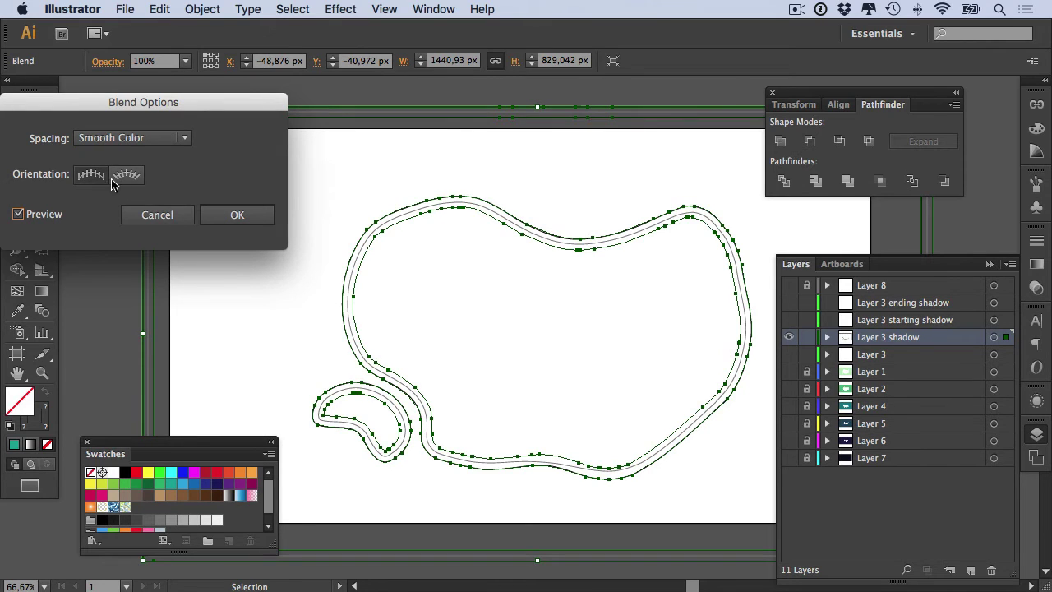
pyautogui.click(123, 139)
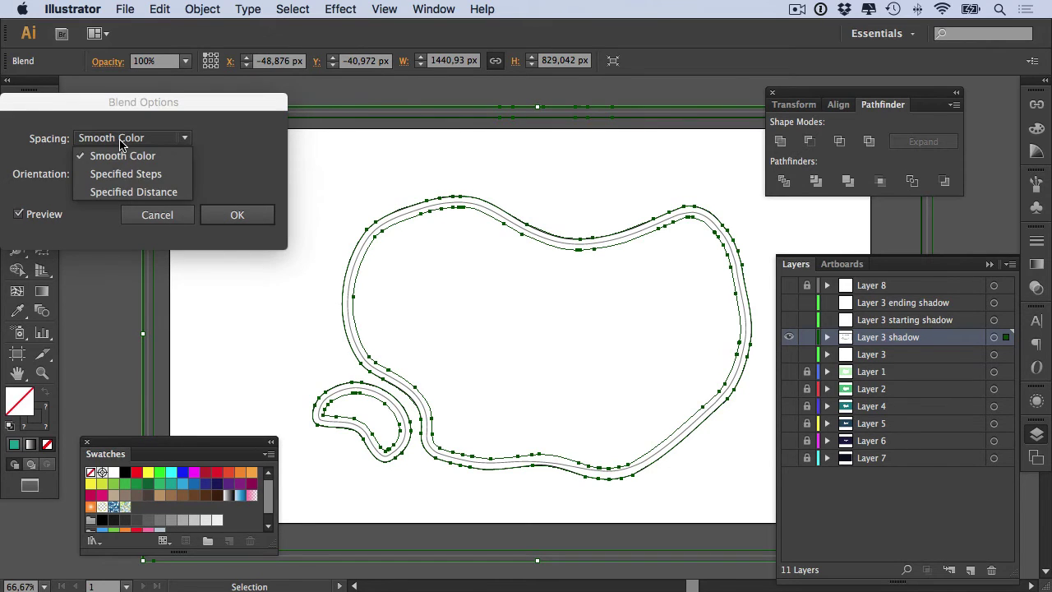
pyautogui.click(141, 177)
pyautogui.click(218, 137)
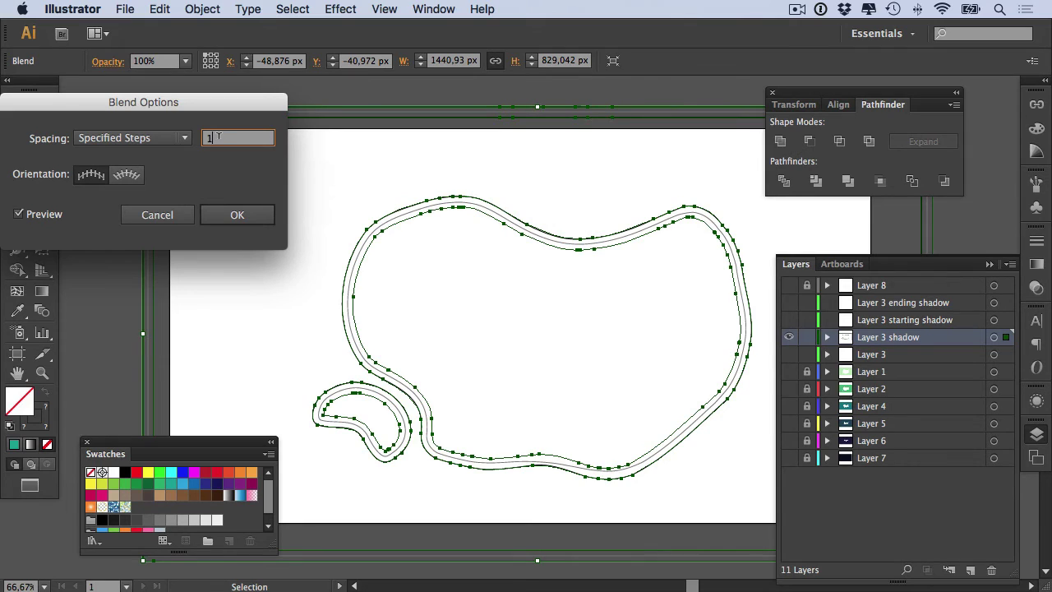
pyautogui.write('20')
pyautogui.click(30, 219)
pyautogui.click(34, 217)
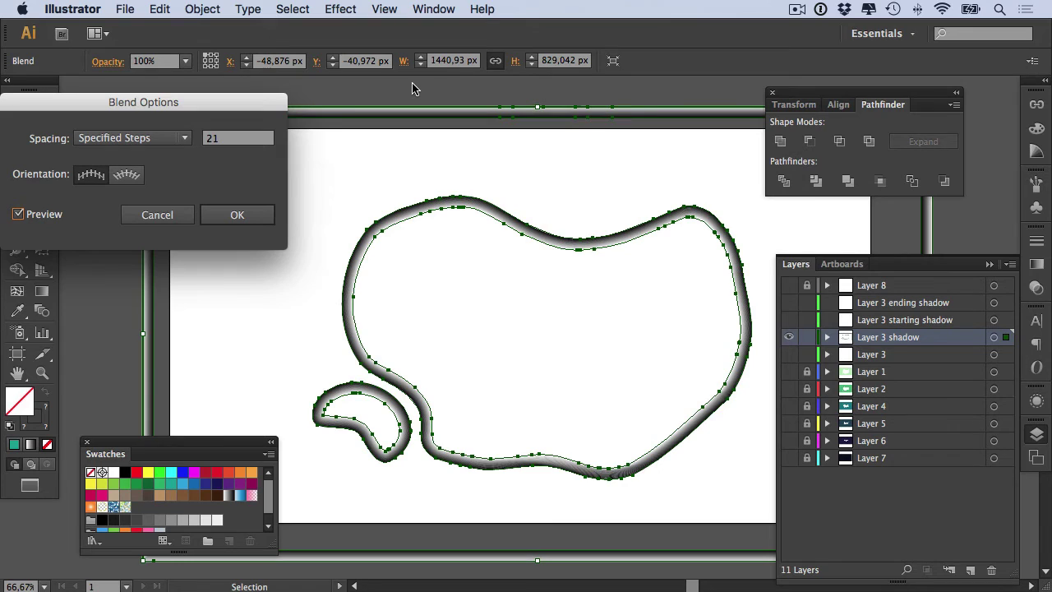
pyautogui.click(242, 215)
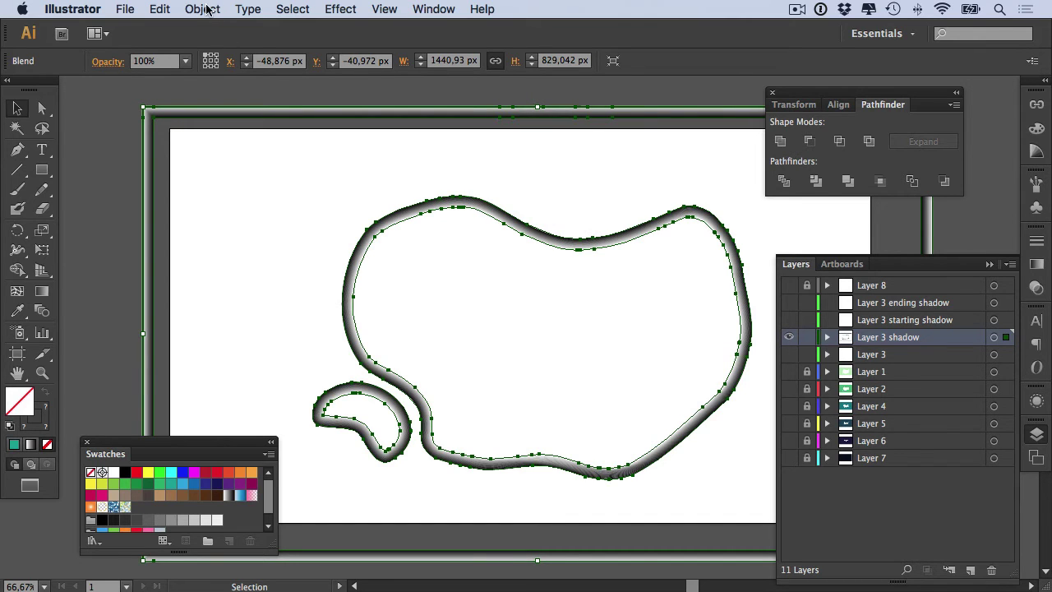
# Expand the blend's appearance, then expand it (Object, Fill) into separate stroke paths.
pyautogui.click(202, 9)
pyautogui.click(233, 196)
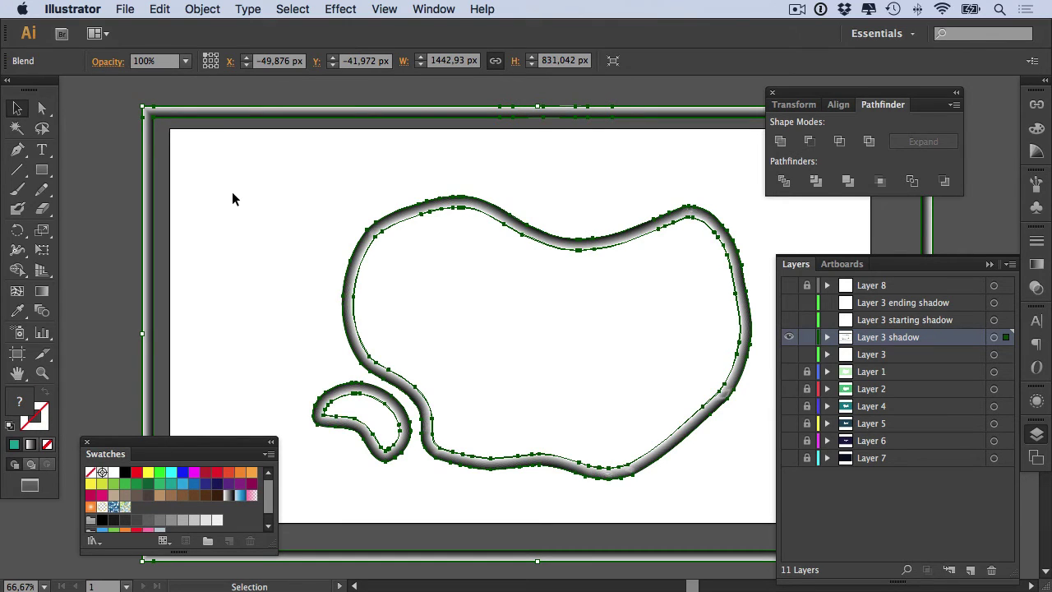
pyautogui.moveTo(470, 194); pyautogui.dragTo(535, 256)
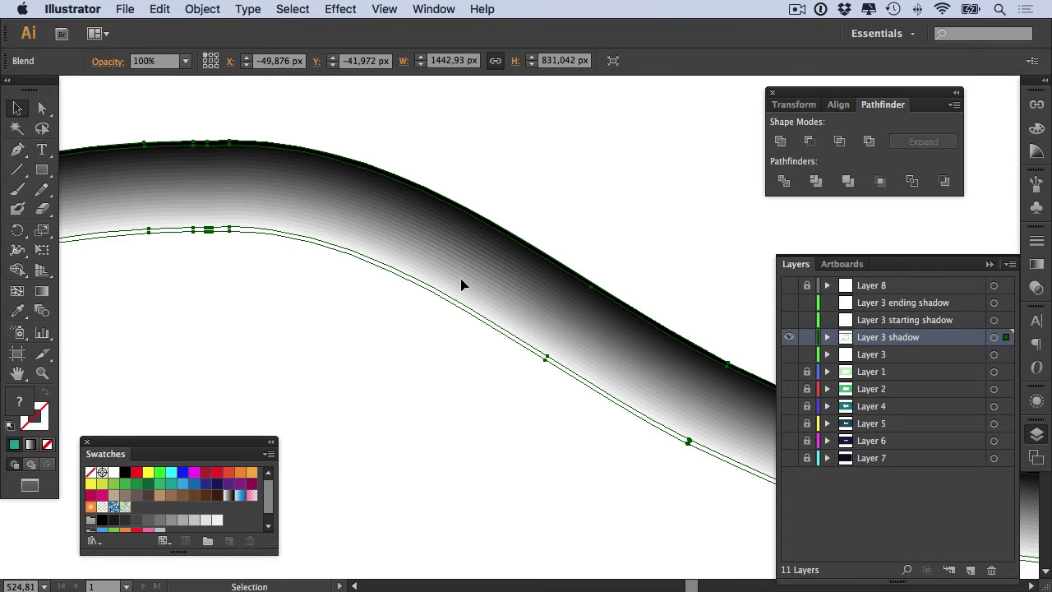
pyautogui.click(201, 8)
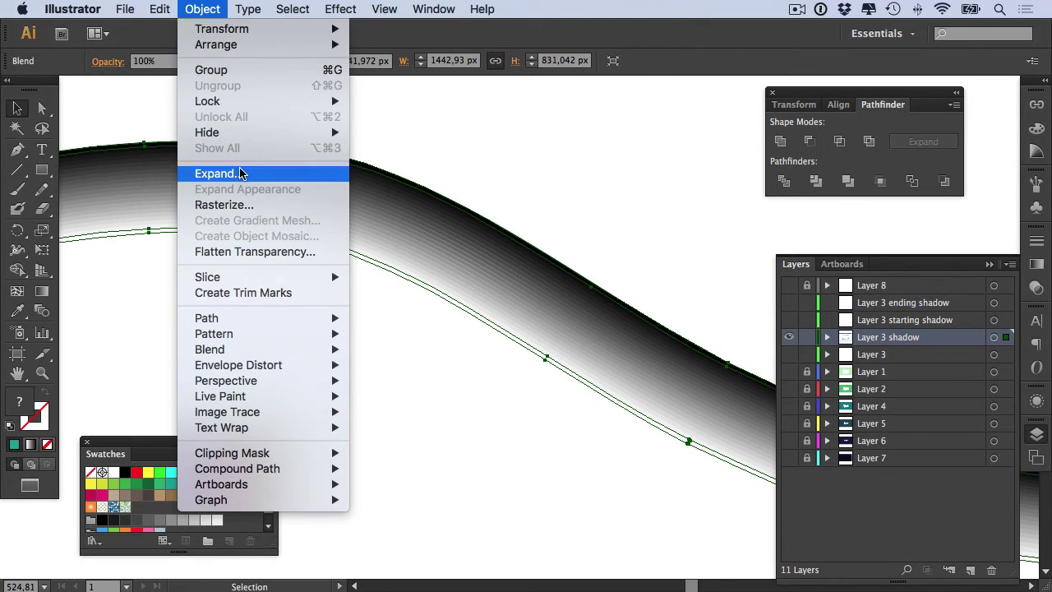
pyautogui.click(238, 172)
pyautogui.click(312, 390)
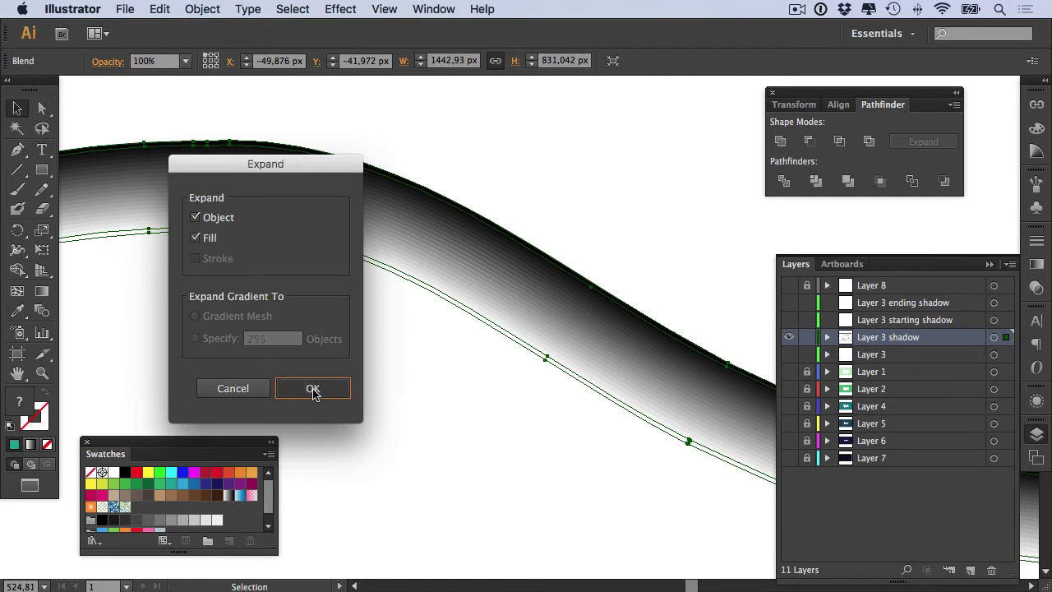
# Zoom in to inspect the stepped stroke bands, return to 100%, and reselect the expanded group.
pyautogui.scroll(-6, 554, 340)
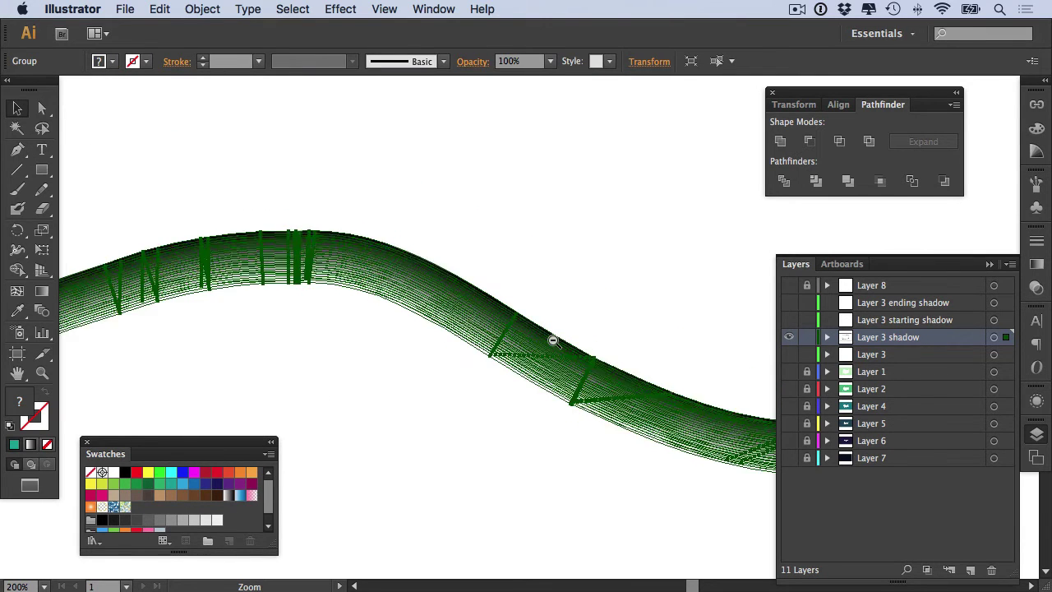
pyautogui.click(404, 265)
pyautogui.moveTo(396, 246); pyautogui.dragTo(494, 371)
pyautogui.click(518, 335)
pyautogui.click(518, 336)
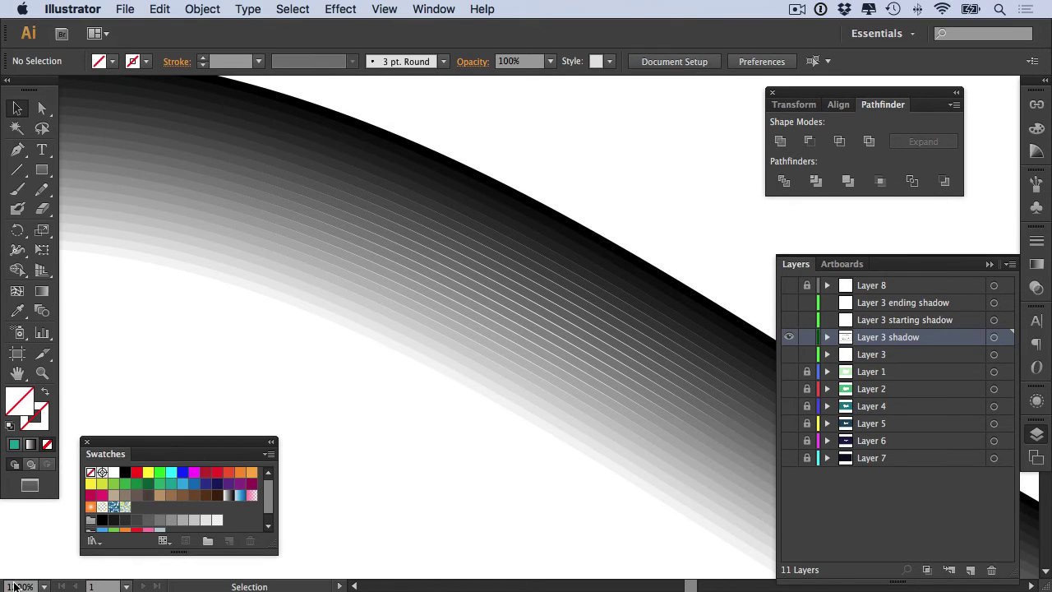
pyautogui.keyDown('alt'); pyautogui.keyDown('super'); pyautogui.click(533, 357); pyautogui.keyUp('super'); pyautogui.keyUp('alt')
pyautogui.keyDown('alt'); pyautogui.keyDown('super'); pyautogui.click(534, 362); pyautogui.keyUp('super'); pyautogui.keyUp('alt')
pyautogui.keyDown('alt'); pyautogui.keyDown('super'); pyautogui.click(539, 370); pyautogui.keyUp('super'); pyautogui.keyUp('alt')
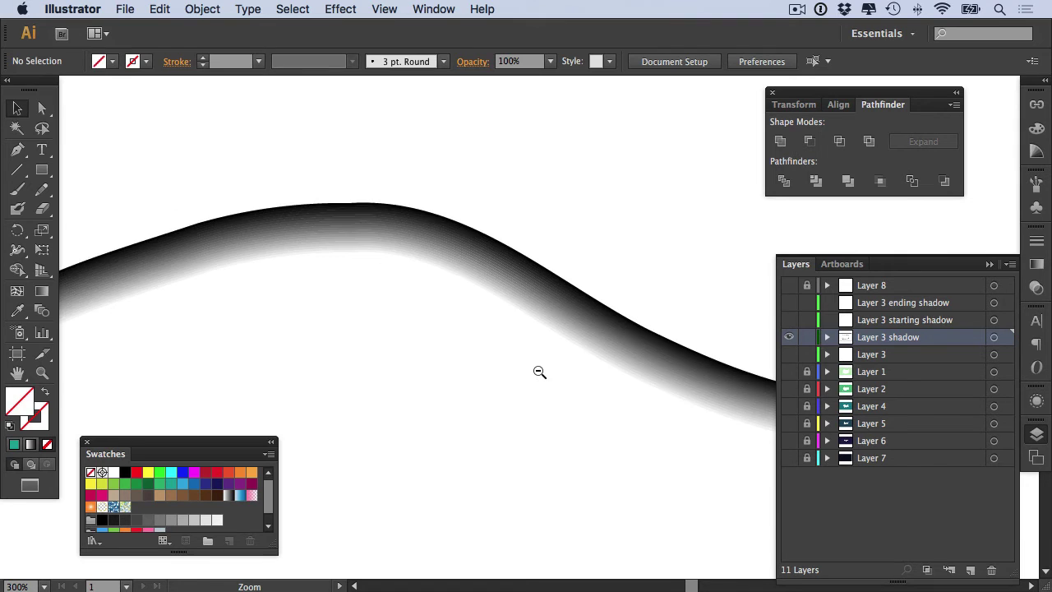
pyautogui.keyDown('alt'); pyautogui.keyDown('super'); pyautogui.click(539, 369); pyautogui.keyUp('super'); pyautogui.keyUp('alt')
pyautogui.keyDown('alt'); pyautogui.keyDown('super'); pyautogui.click(538, 370); pyautogui.keyUp('super'); pyautogui.keyUp('alt')
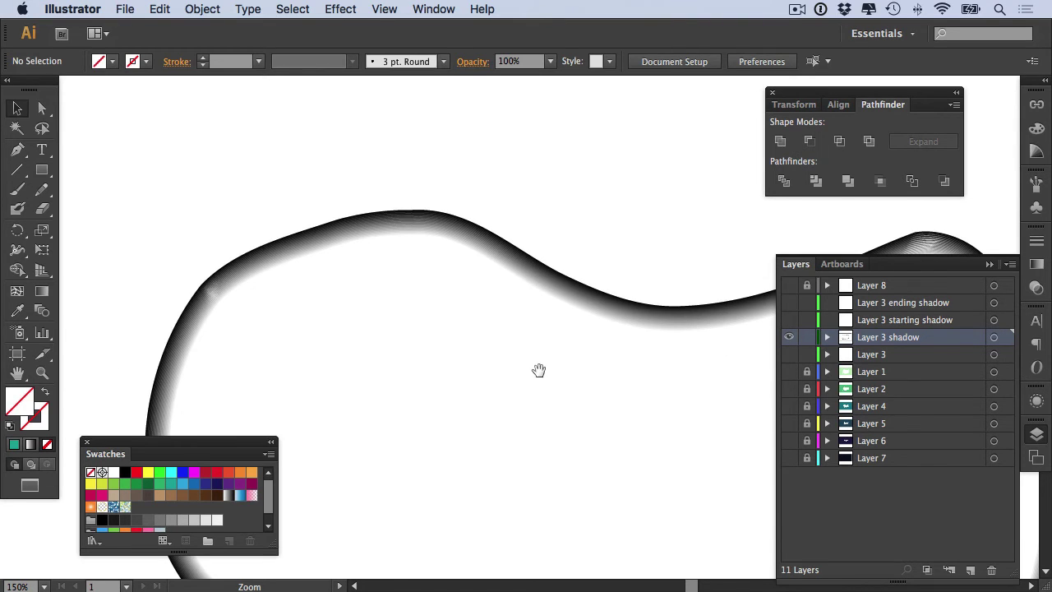
pyautogui.keyDown('alt'); pyautogui.keyDown('super'); pyautogui.click(547, 300); pyautogui.keyUp('super'); pyautogui.keyUp('alt')
pyautogui.moveTo(583, 383); pyautogui.dragTo(500, 292)
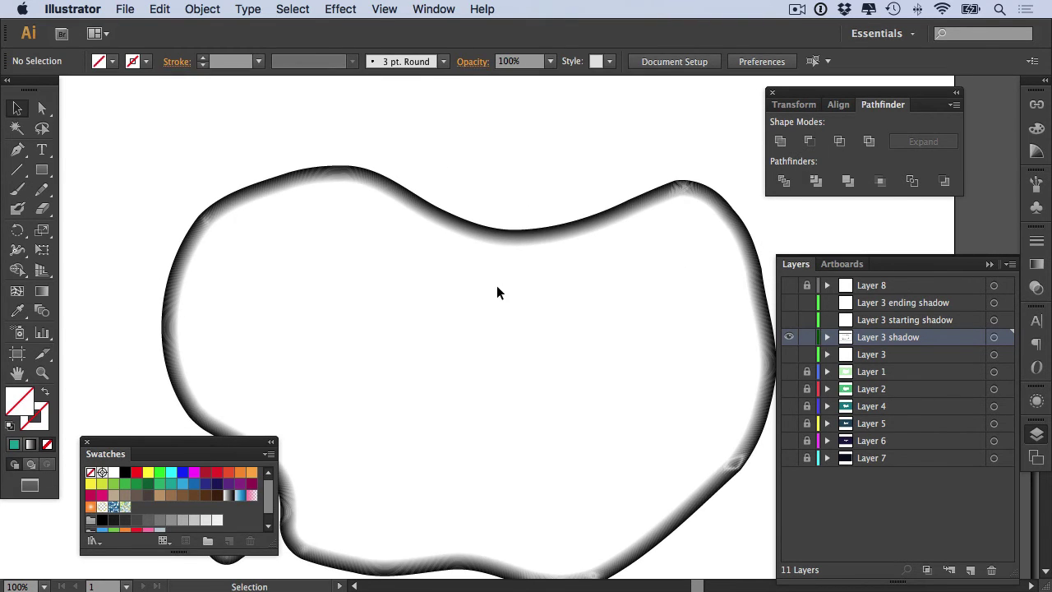
pyautogui.click(501, 235)
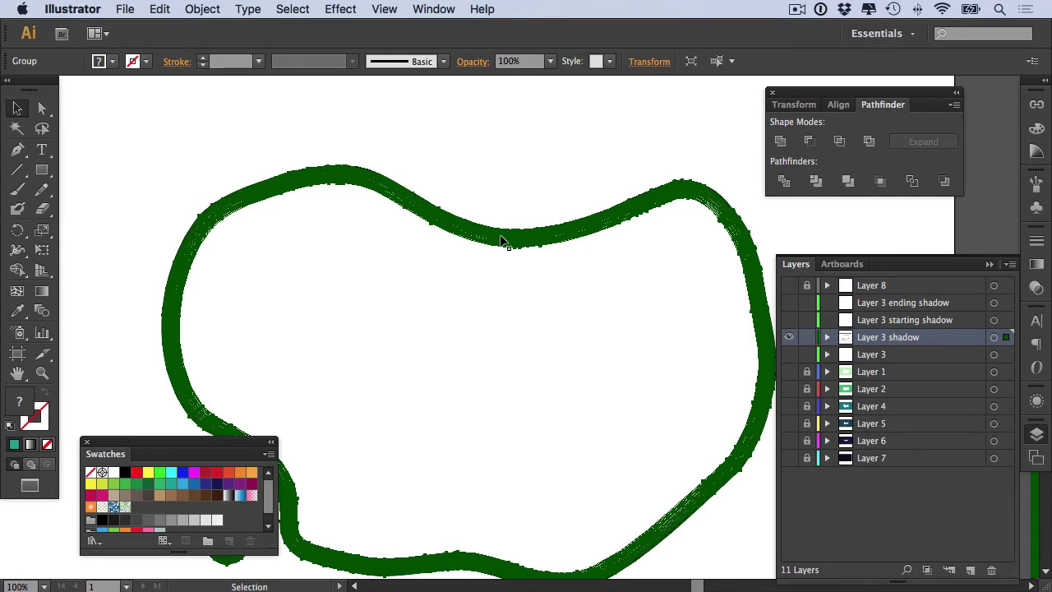
# Set the expanded shadow group to Multiply blending at 40% opacity, then deselect it.
pyautogui.click(1035, 288)
pyautogui.click(854, 252)
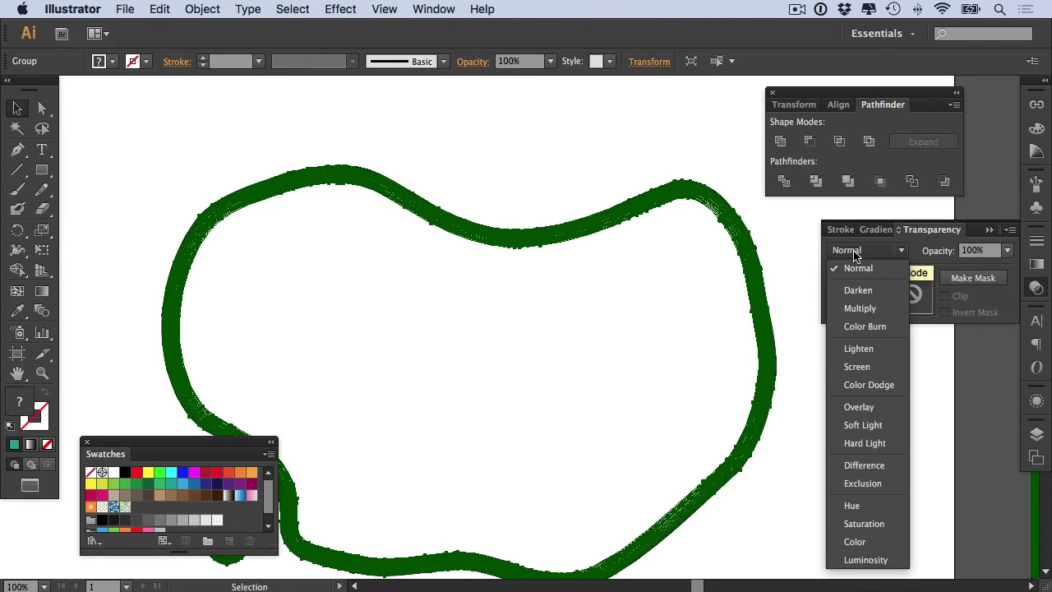
pyautogui.click(861, 309)
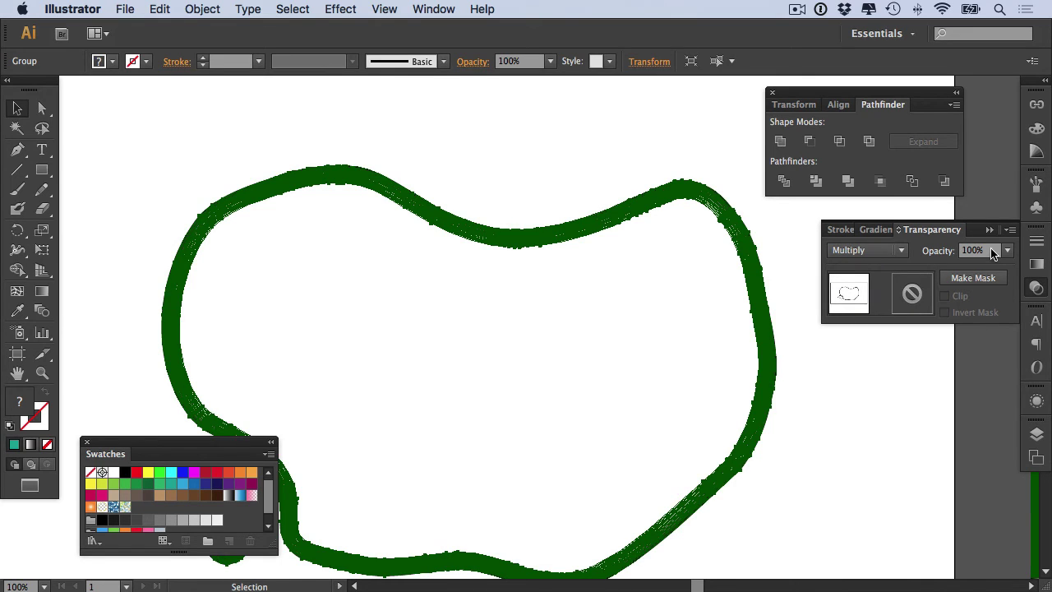
pyautogui.click(974, 251)
pyautogui.write('40')
pyautogui.press('Return')
pyautogui.click(987, 129)
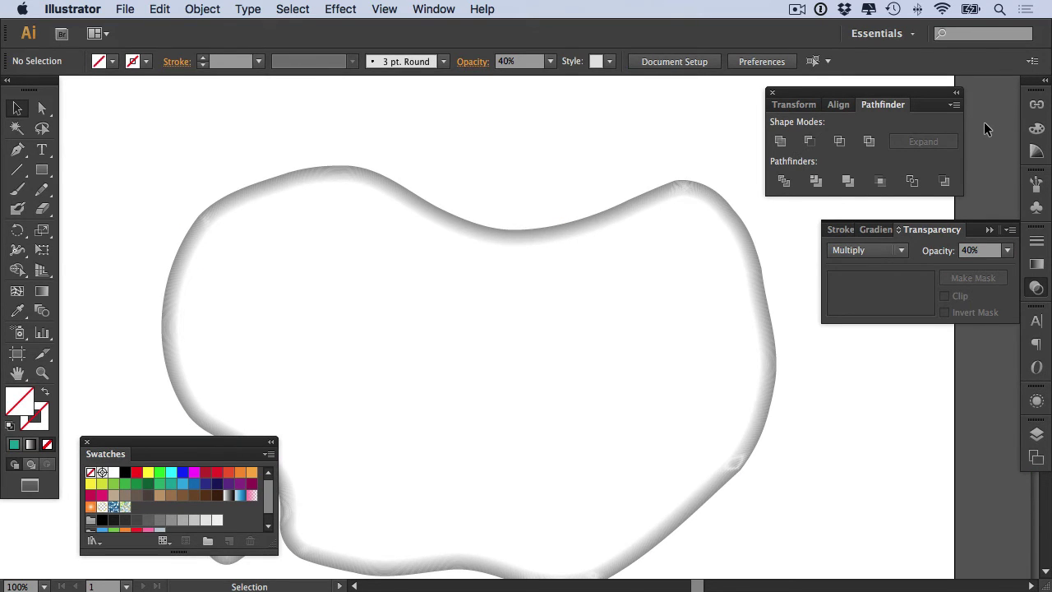
pyautogui.click(1037, 435)
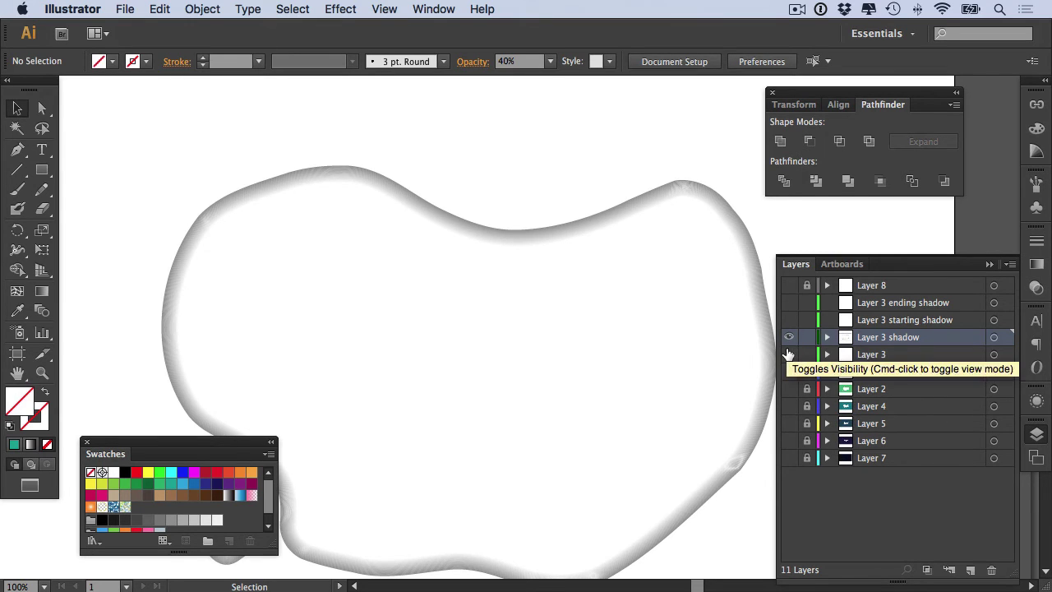
# Move Layer 3 shadow below Layer 3, show Layers 1–7, and delete both starting and ending shadow layers.
pyautogui.moveTo(886, 340); pyautogui.dragTo(886, 368)
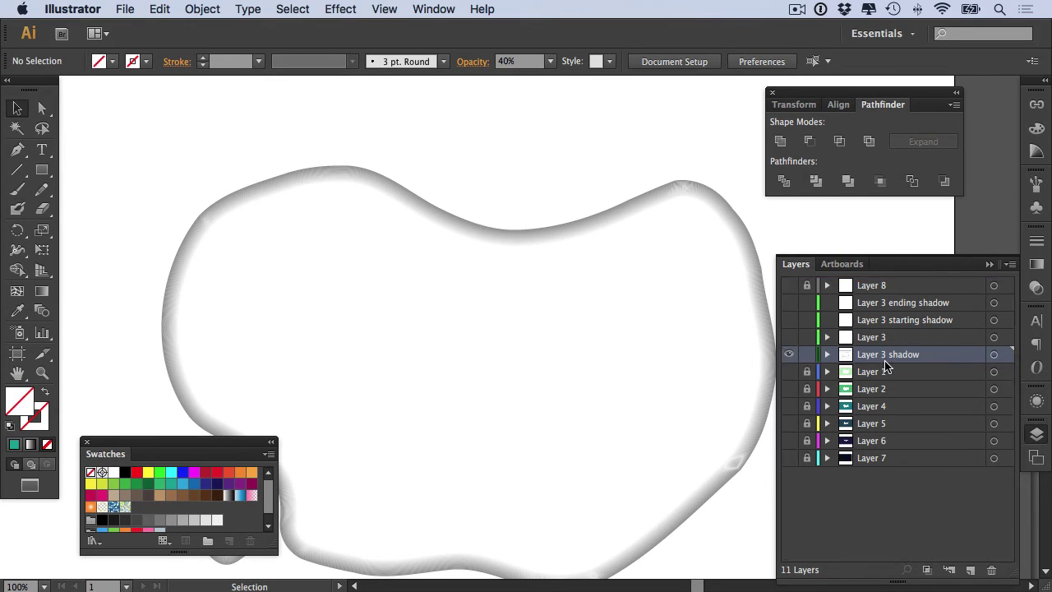
pyautogui.click(789, 338)
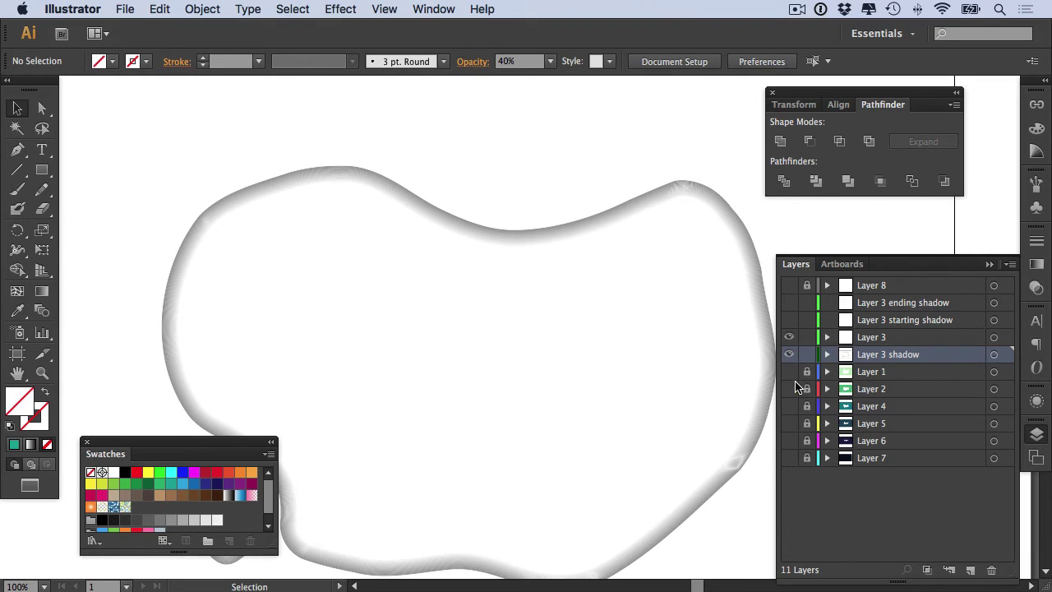
pyautogui.moveTo(789, 371); pyautogui.dragTo(789, 458)
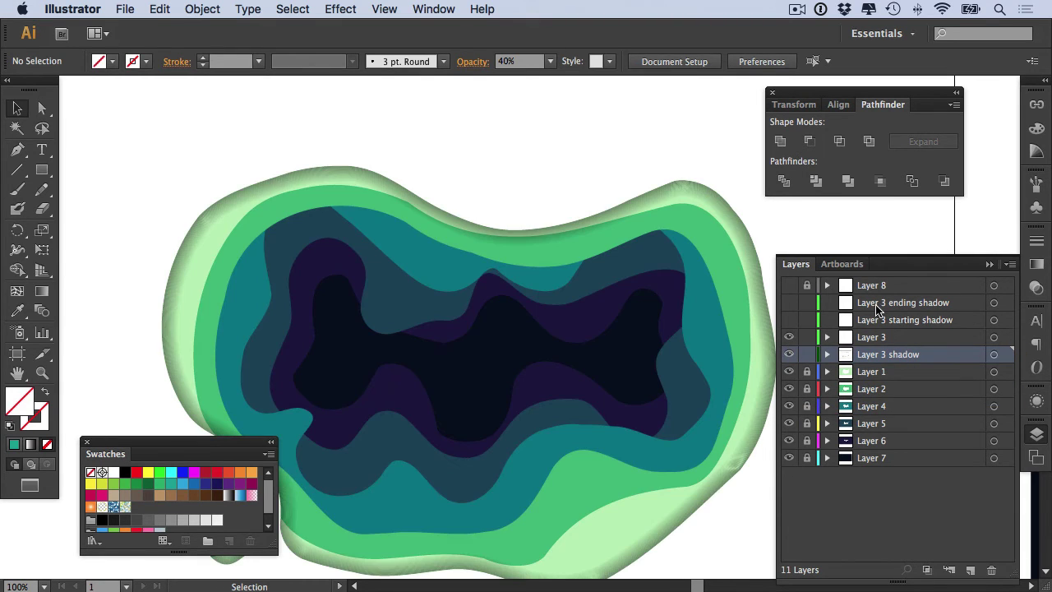
pyautogui.click(880, 305)
pyautogui.keyDown('shift'); pyautogui.click(892, 320); pyautogui.keyUp('shift')
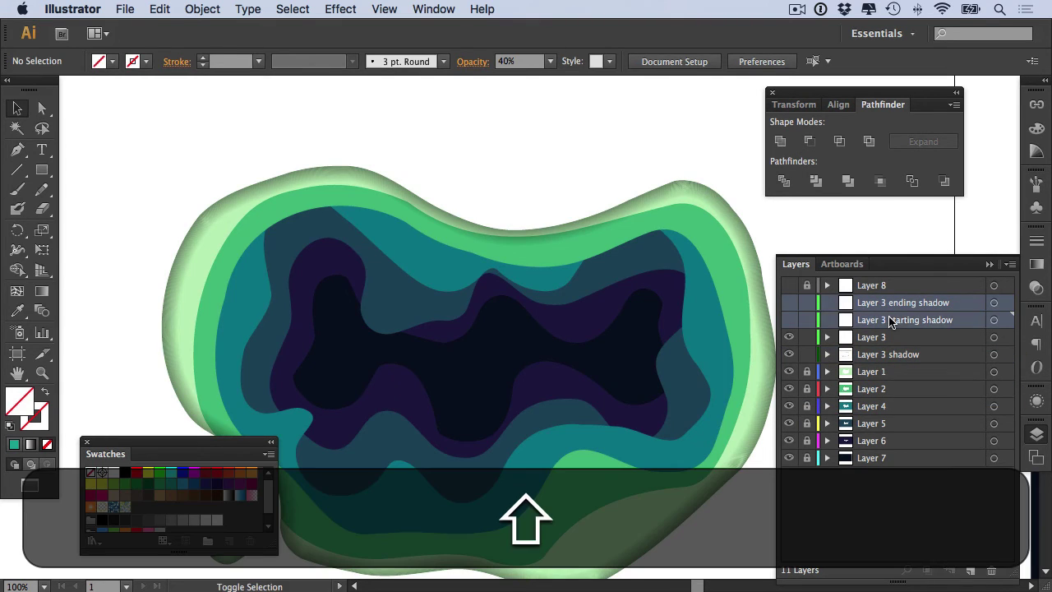
pyautogui.click(993, 573)
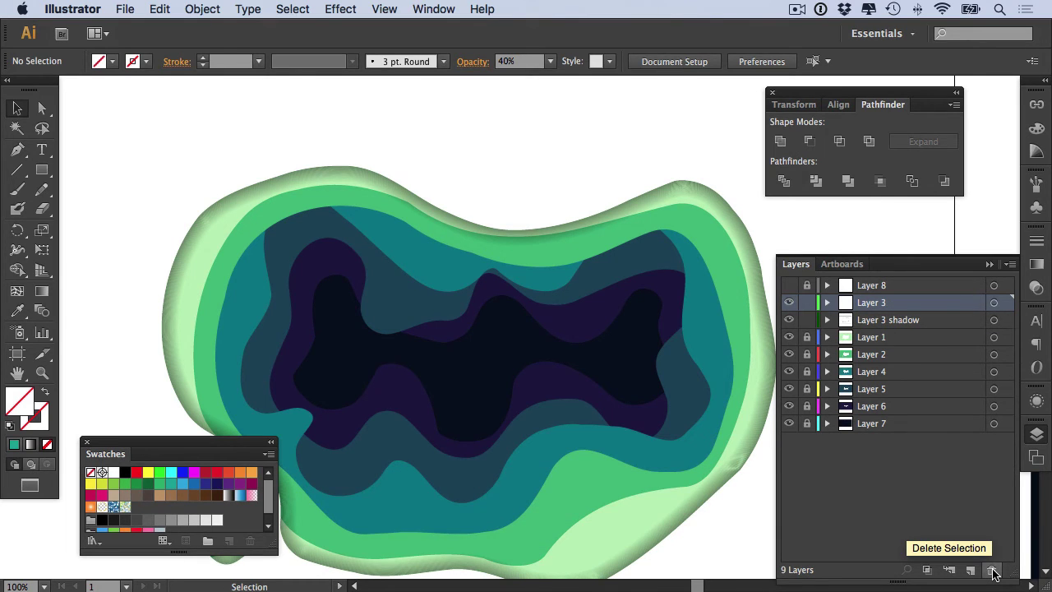
# Unlock Layer 3 shadow, lock Layer 3, and nudge the selected shadow group down with Shift+Down.
pyautogui.click(807, 320)
pyautogui.click(807, 303)
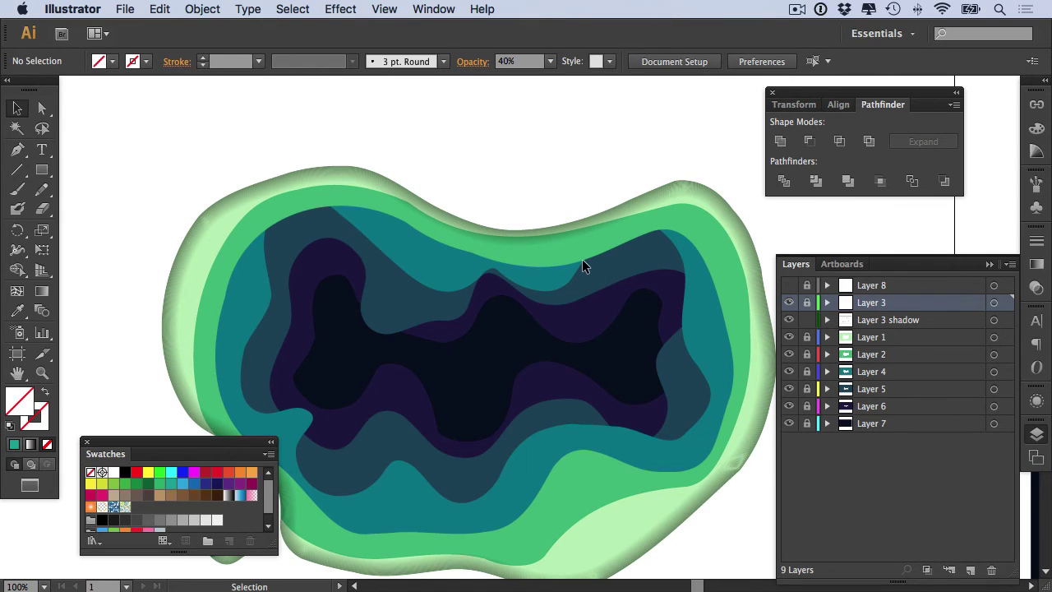
pyautogui.click(878, 320)
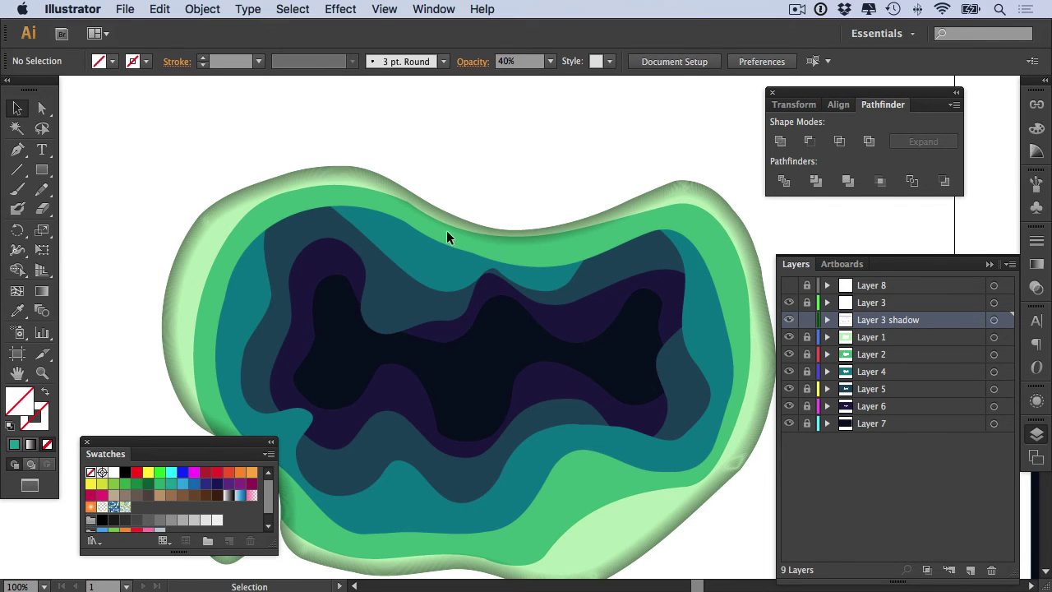
pyautogui.moveTo(390, 134); pyautogui.dragTo(457, 250)
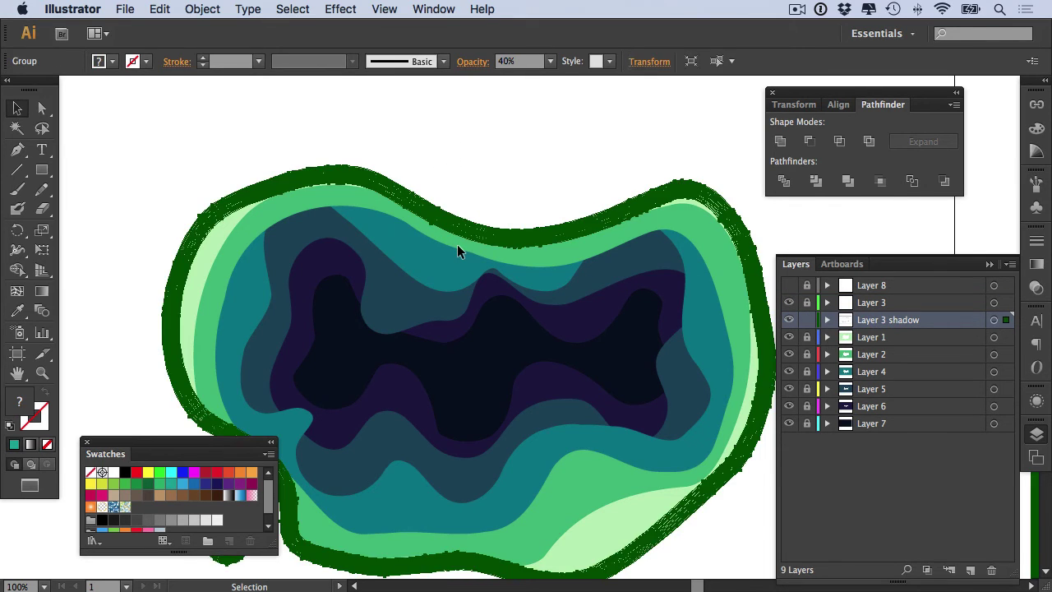
pyautogui.hotkey('shift', 'Down')
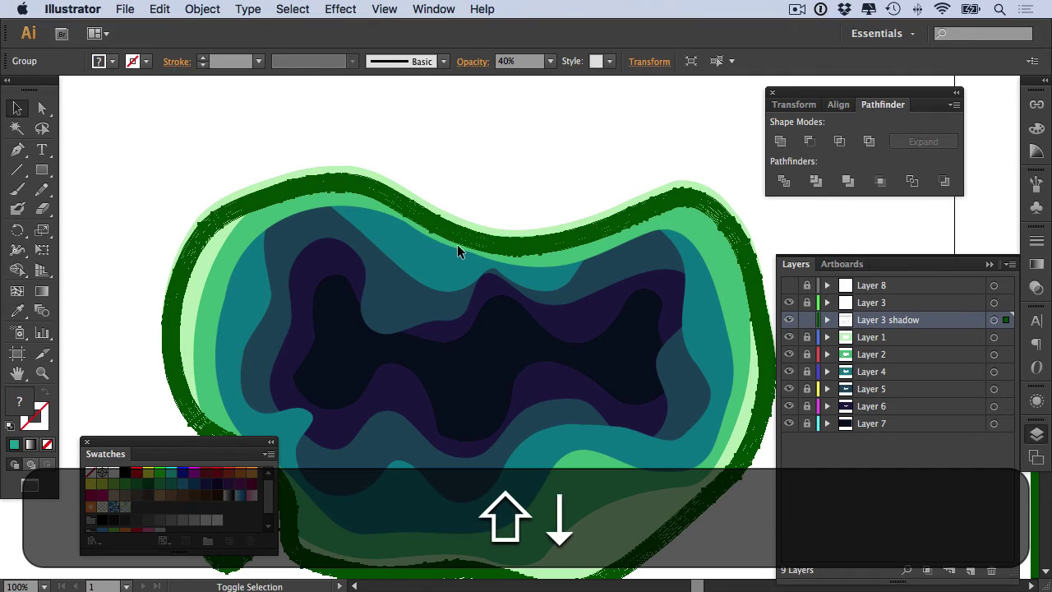
# Zoom in to check the shadow along the green layer's top edge, zoom back out, and restore the selection.
pyautogui.click(475, 153)
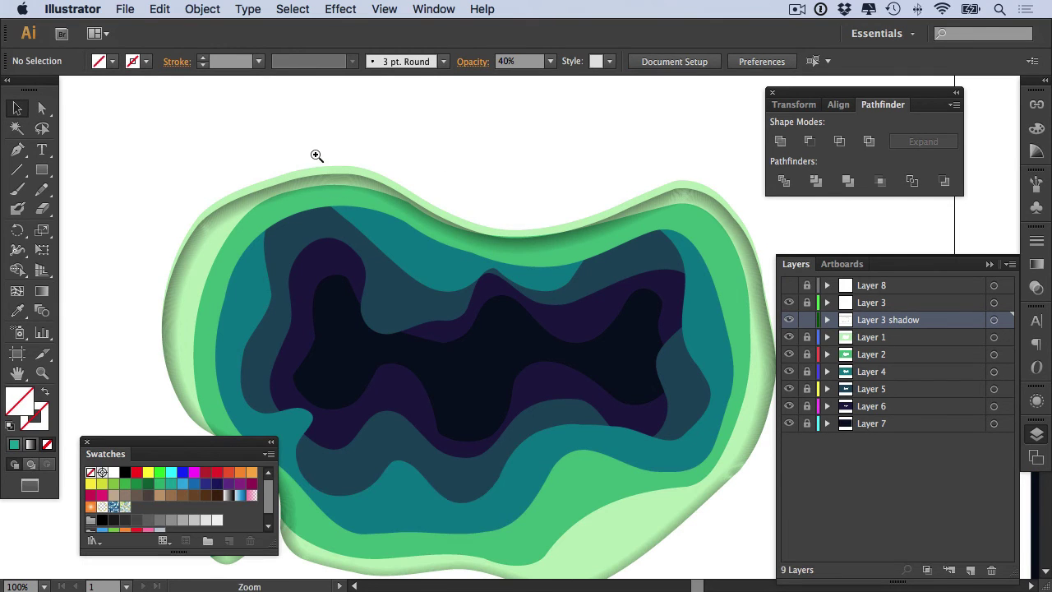
pyautogui.moveTo(317, 157); pyautogui.dragTo(379, 233)
pyautogui.press('super')
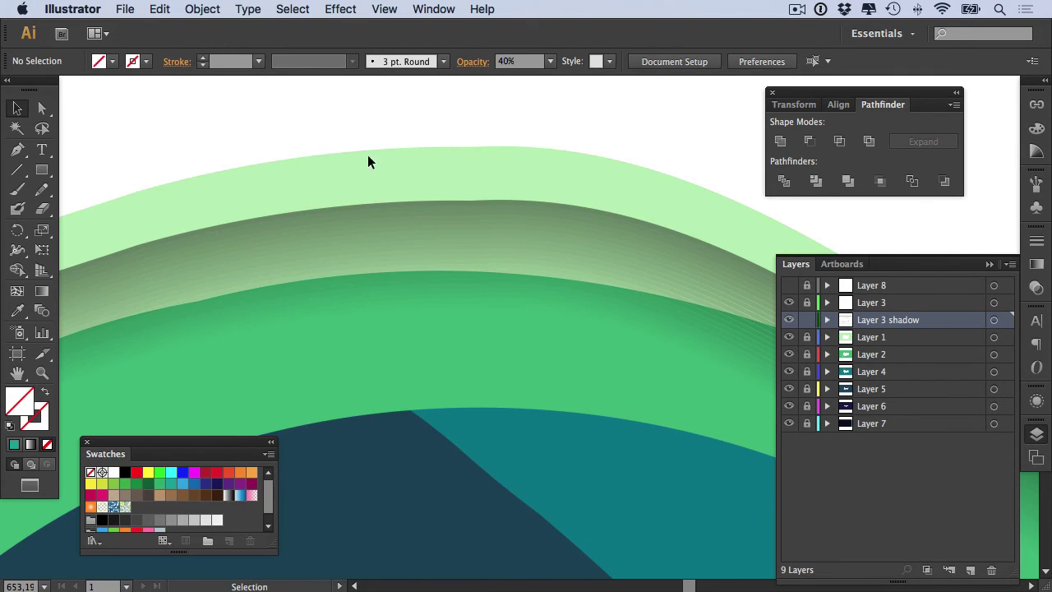
pyautogui.keyDown('alt'); pyautogui.click(614, 380); pyautogui.keyUp('alt')
pyautogui.keyDown('alt'); pyautogui.click(613, 380); pyautogui.keyUp('alt')
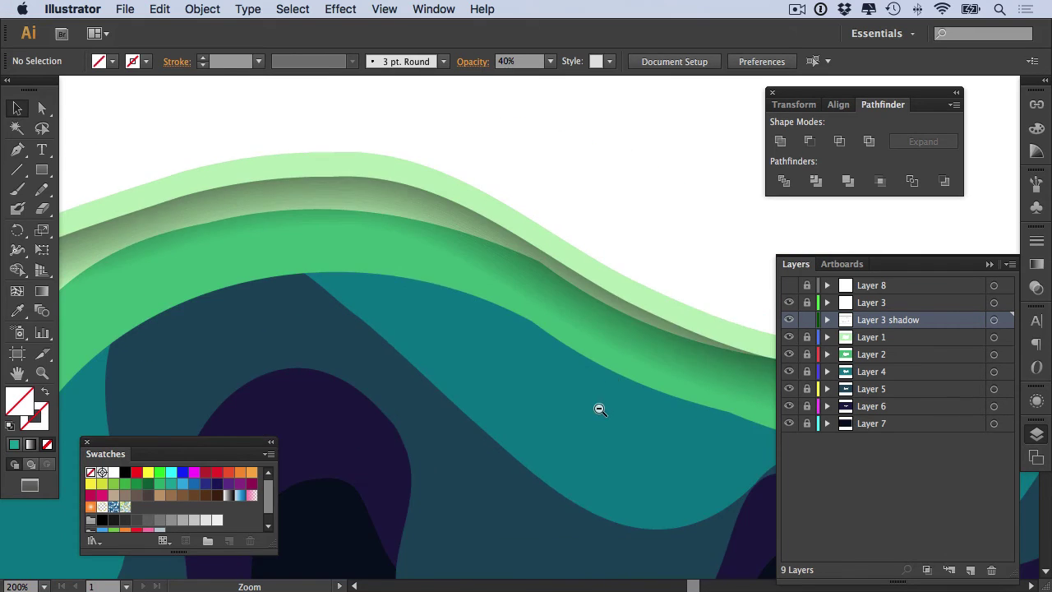
pyautogui.keyDown('alt'); pyautogui.click(599, 409); pyautogui.keyUp('alt')
pyautogui.press('alt+super+z')
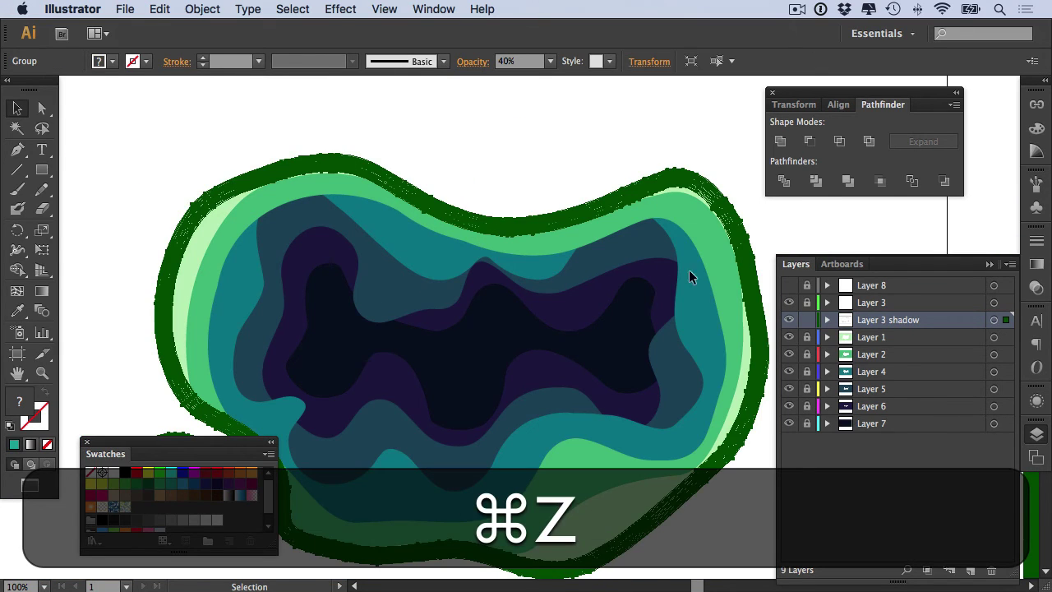
# Unlock Layer 3, copy its compound shape, then lock Layer 3 again.
pyautogui.click(806, 323)
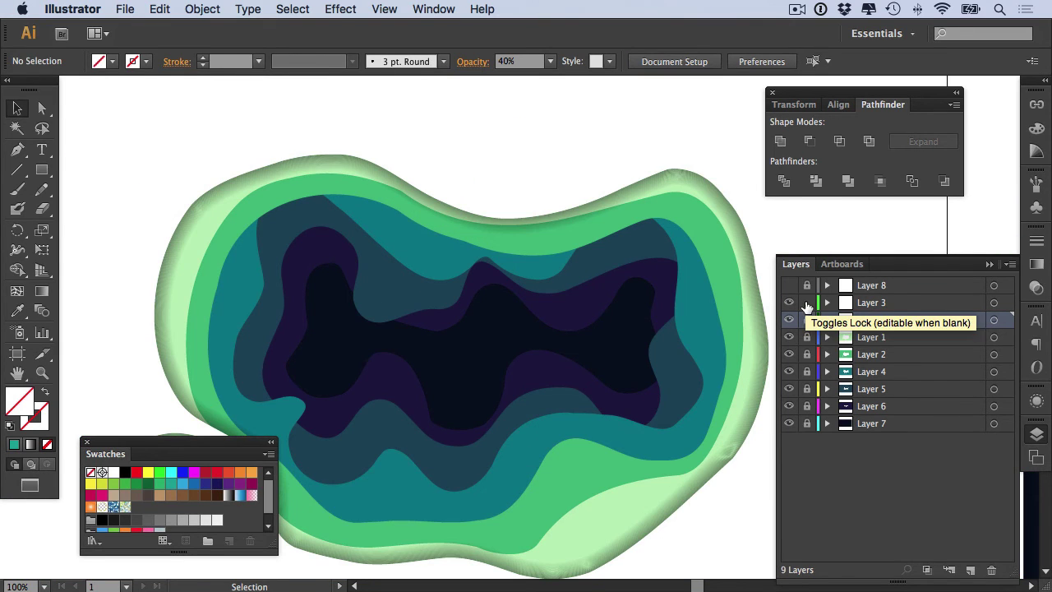
pyautogui.keyDown('alt'); pyautogui.keyDown('super'); pyautogui.click(538, 341); pyautogui.keyUp('super'); pyautogui.keyUp('alt')
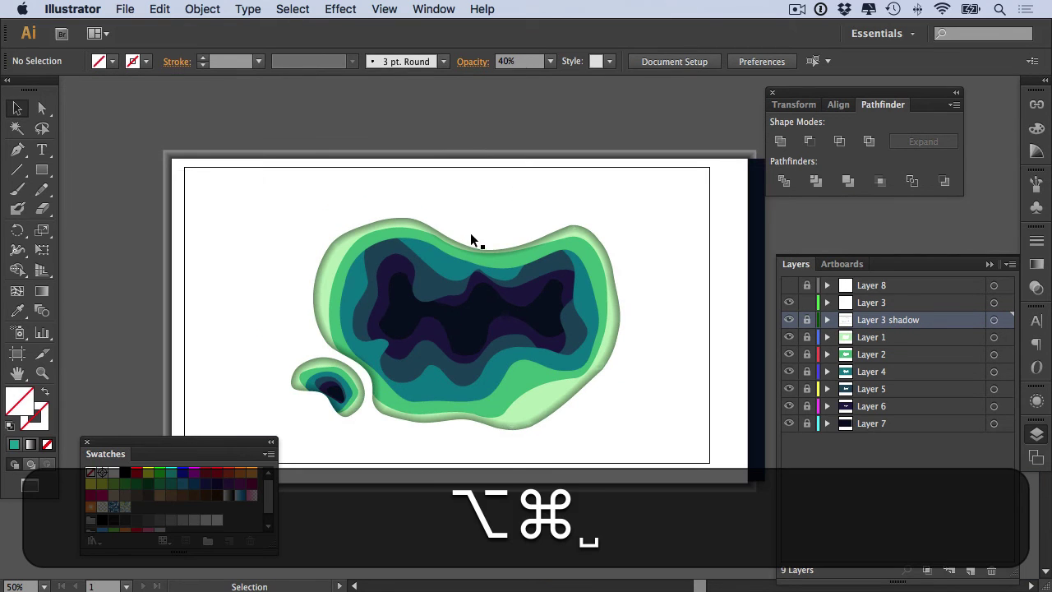
pyautogui.click(459, 204)
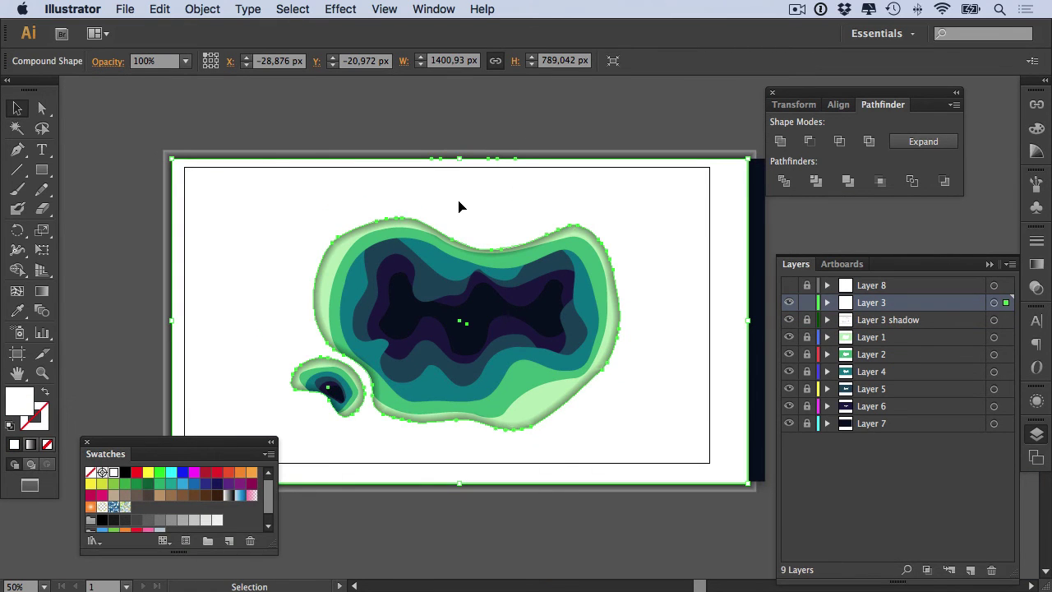
pyautogui.press('super+c')
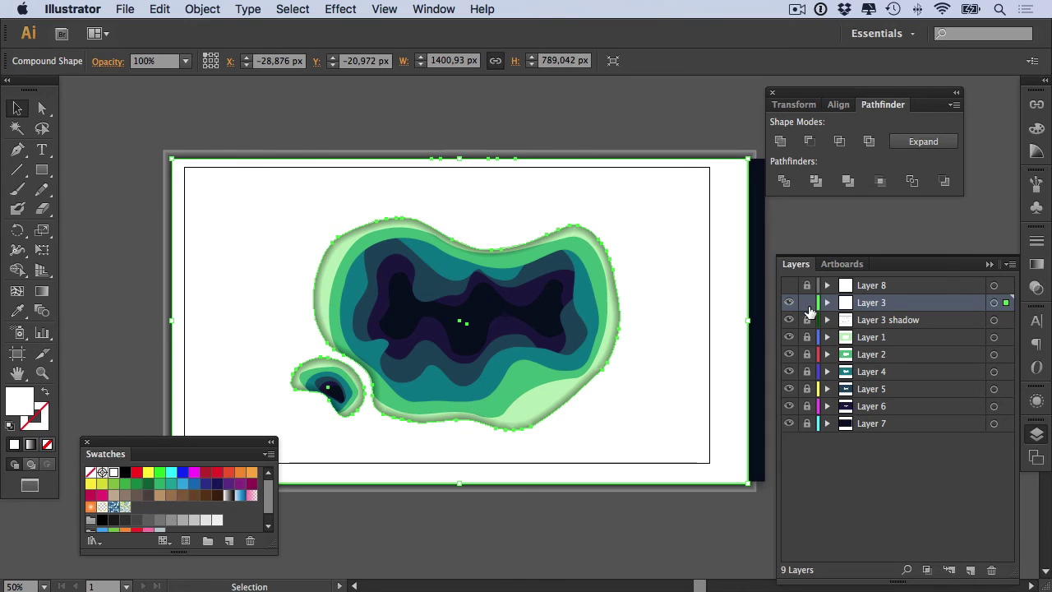
pyautogui.click(808, 303)
# Paste the copied shape in front inside the Layer 3 shadow group and fill it black.
pyautogui.click(877, 321)
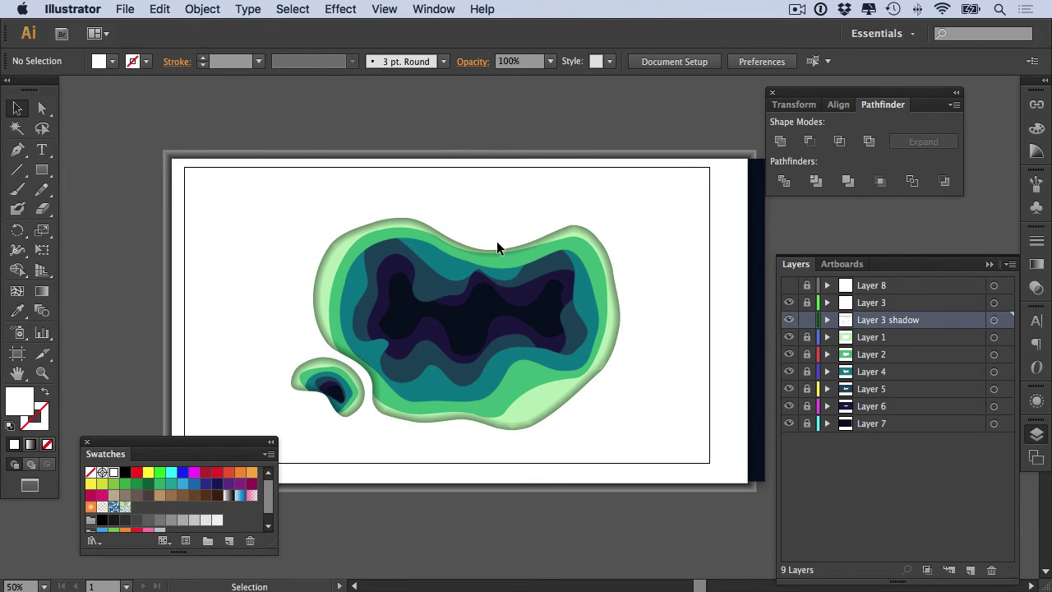
pyautogui.press('super+f')
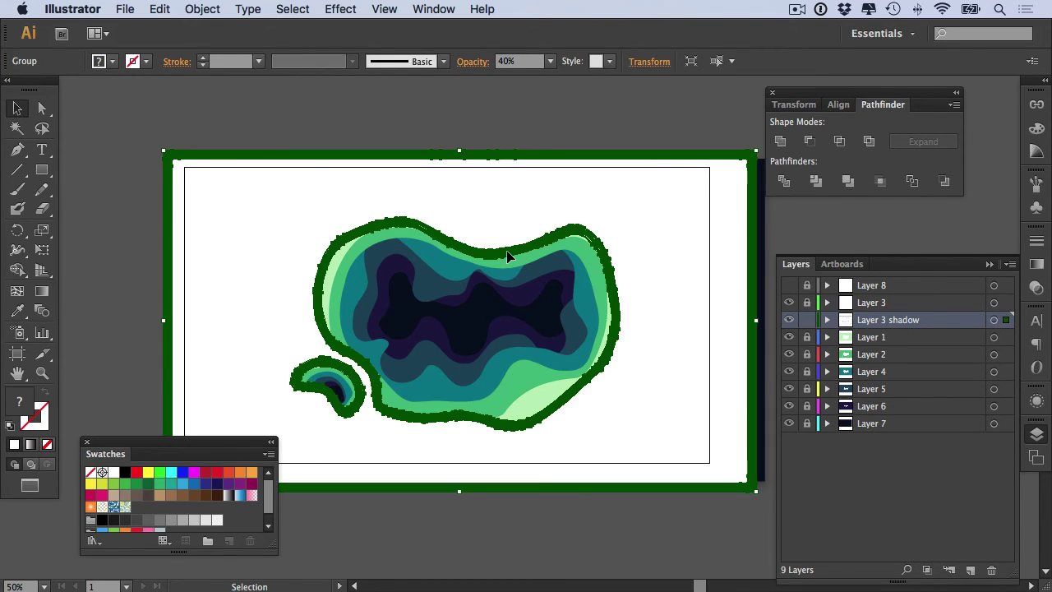
pyautogui.doubleClick(508, 258)
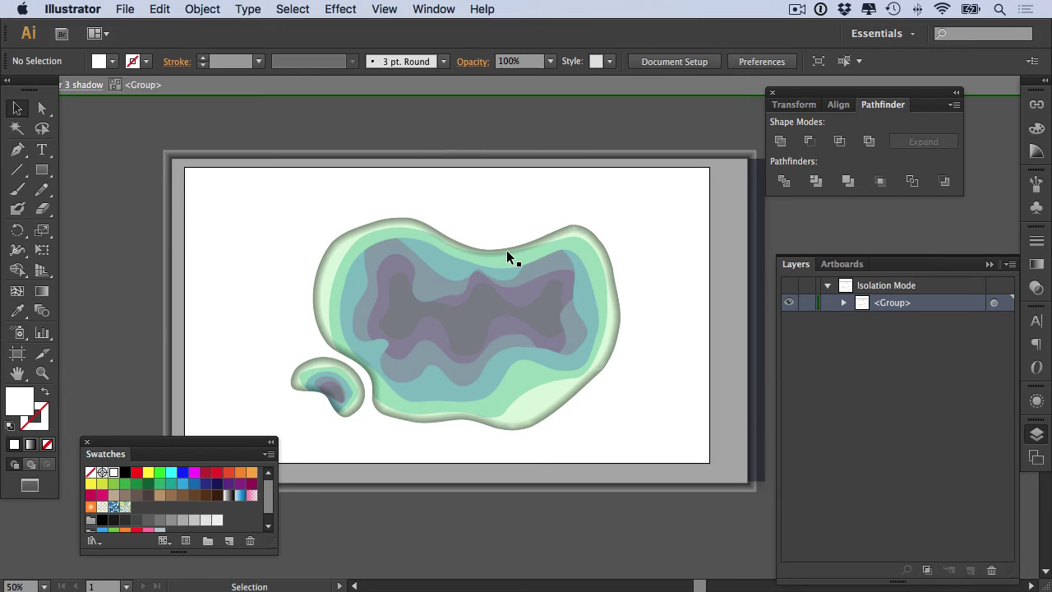
pyautogui.press('super+f')
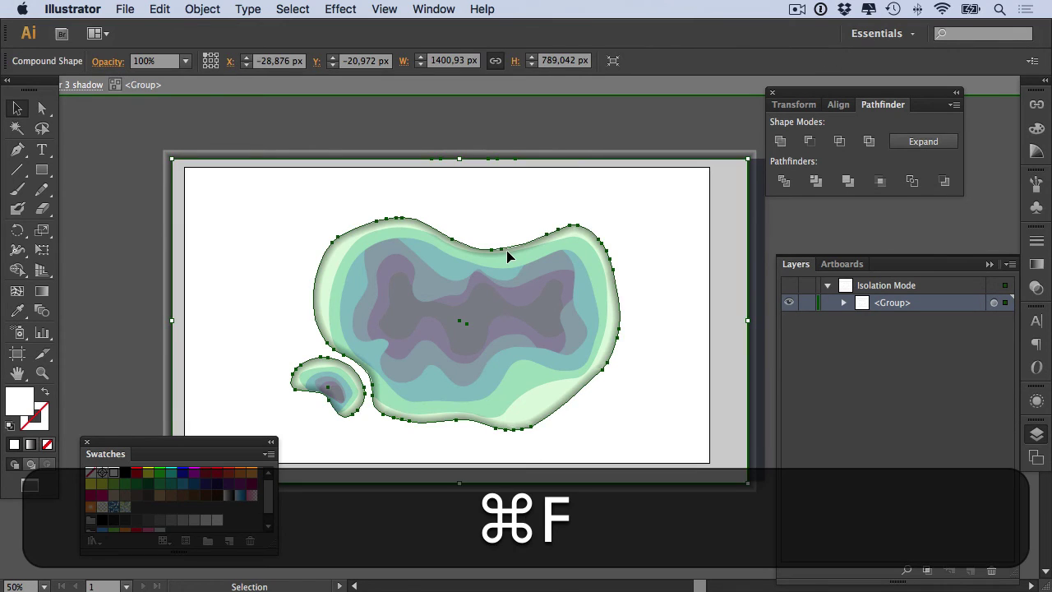
pyautogui.click(125, 473)
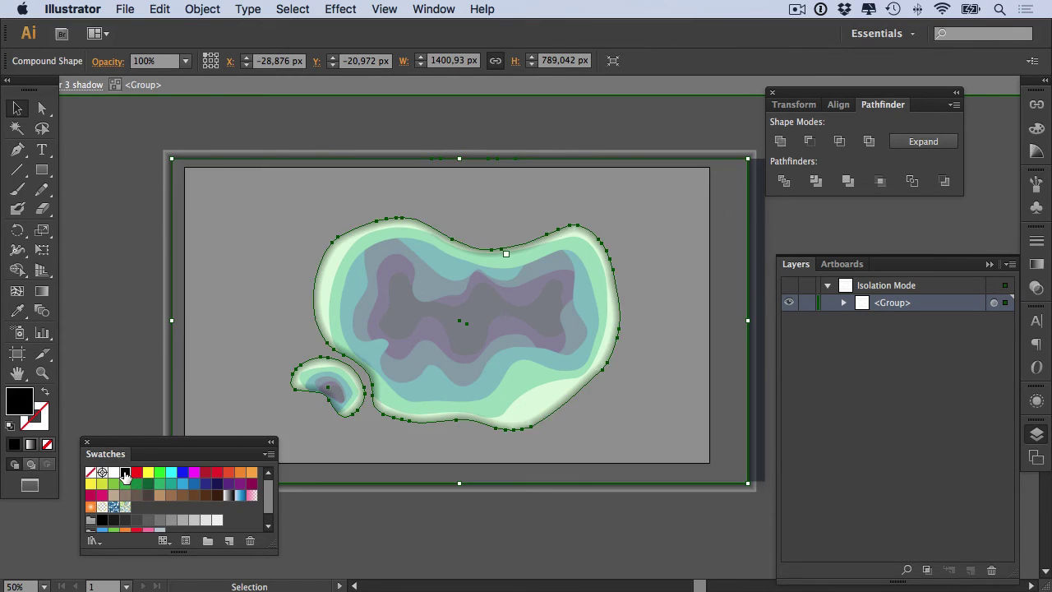
pyautogui.doubleClick(100, 213)
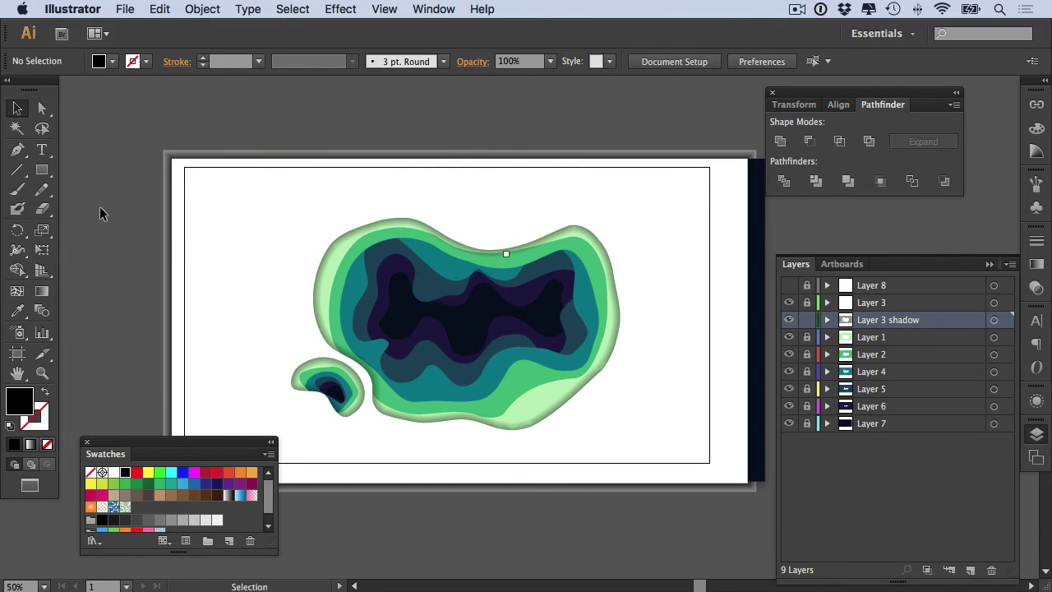
pyautogui.click(808, 303)
# Hide every layer except Layer 3 shadow and zoom in to inspect its top edge.
pyautogui.click(807, 302)
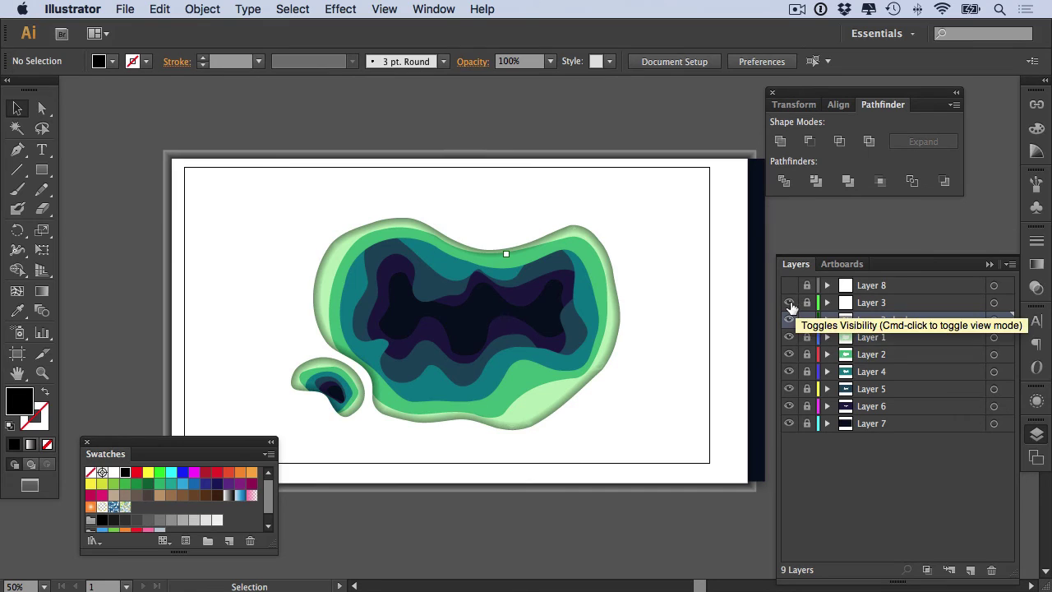
pyautogui.click(789, 303)
pyautogui.moveTo(789, 337); pyautogui.dragTo(788, 428)
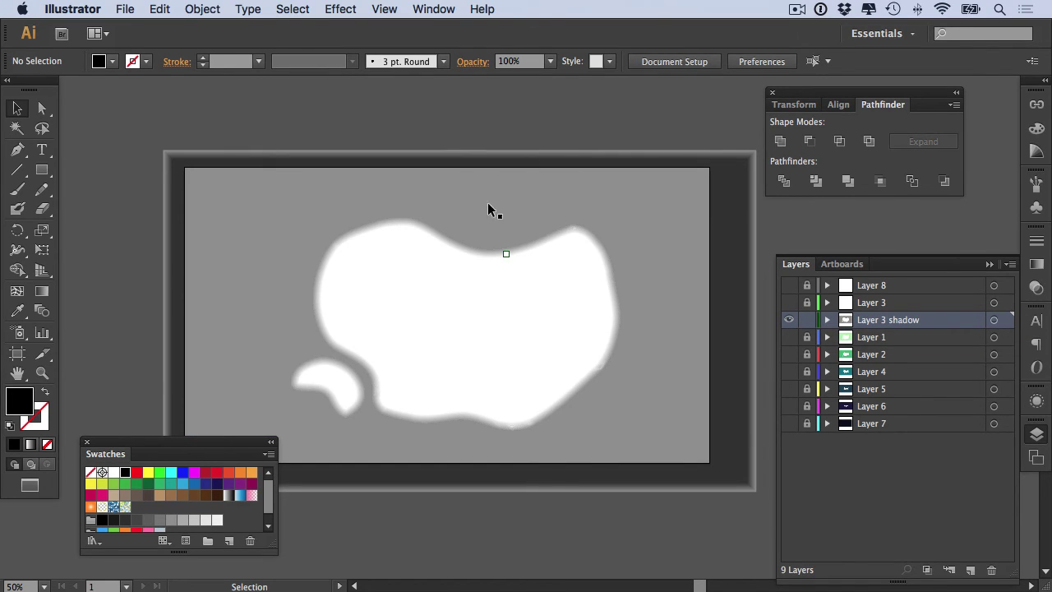
pyautogui.press('super+space')
pyautogui.moveTo(410, 211); pyautogui.dragTo(480, 298)
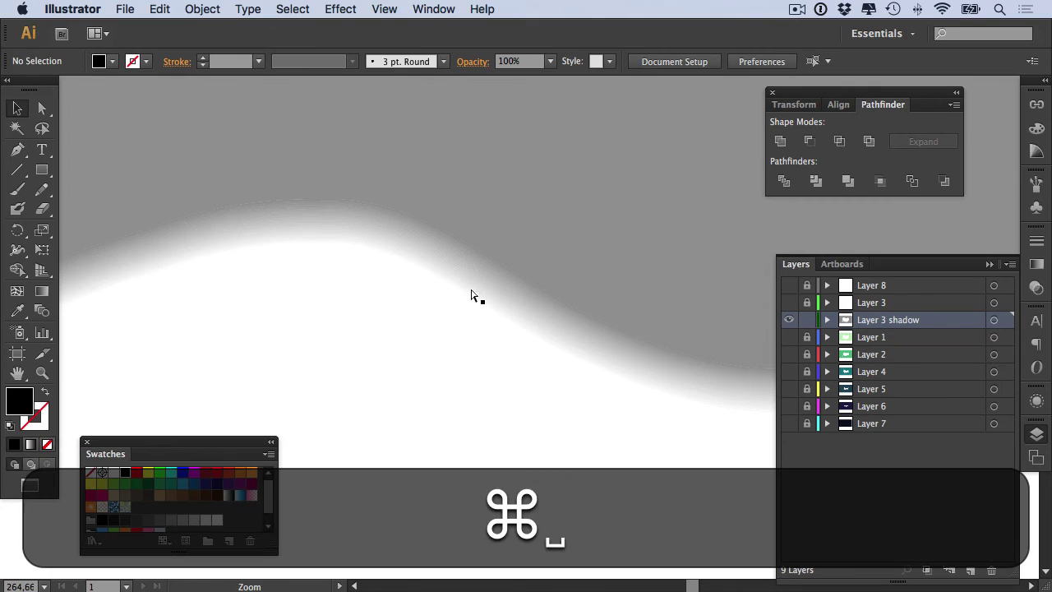
pyautogui.press('super+minus')
pyautogui.press('super+minus')
pyautogui.press('super+minus')
pyautogui.press('super+minus')
pyautogui.press('super+minus')
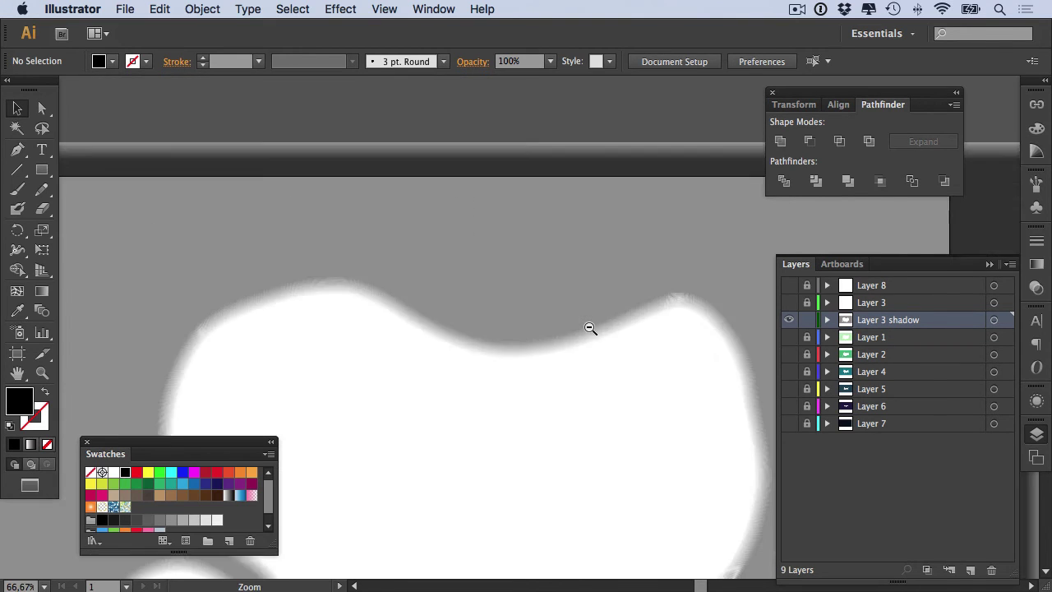
pyautogui.press('super+plus')
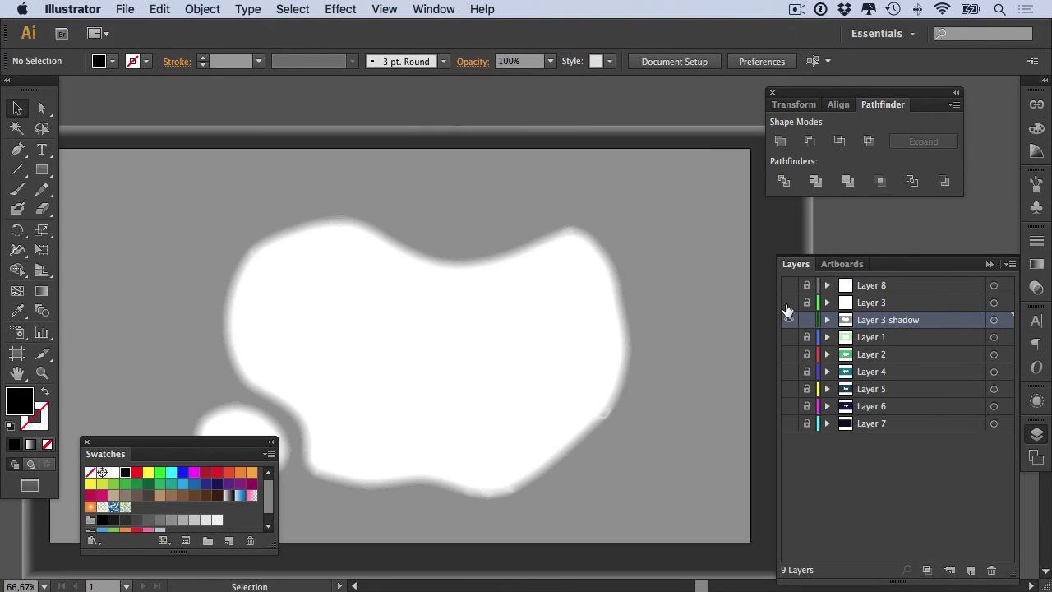
# Show the layers again and nudge the Layer 3 shadow group 10 px down.
pyautogui.click(789, 302)
pyautogui.moveTo(792, 336); pyautogui.dragTo(790, 424)
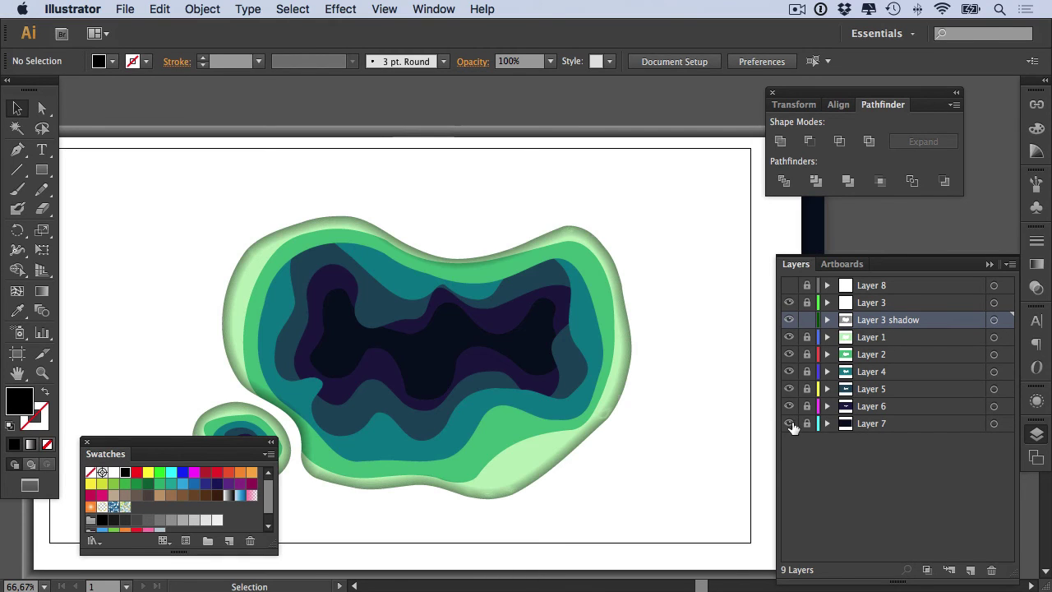
pyautogui.press('space')
pyautogui.moveTo(404, 244); pyautogui.dragTo(499, 242)
pyautogui.click(492, 156)
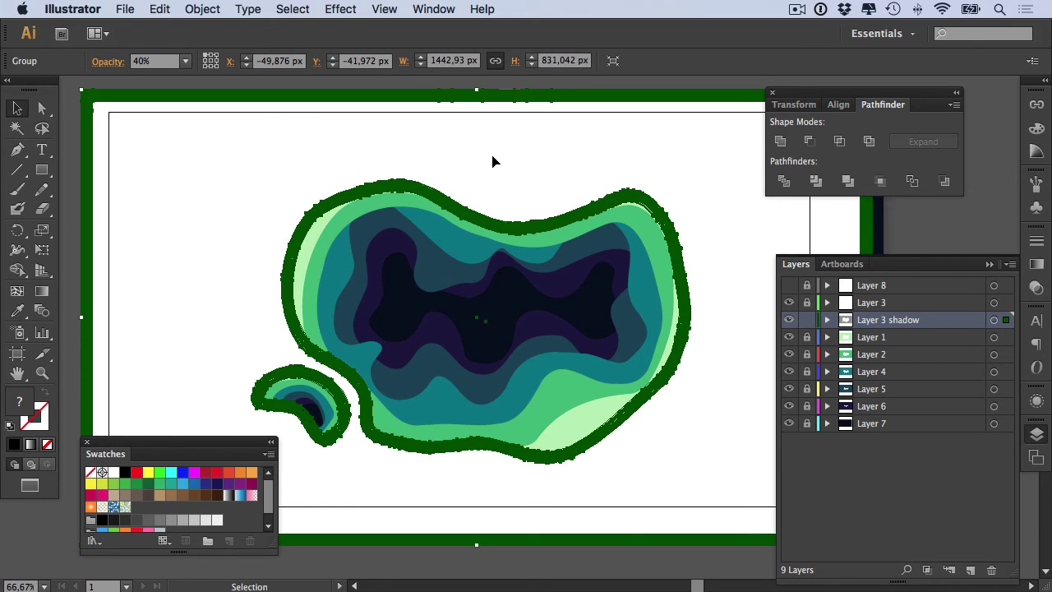
pyautogui.hotkey('shift', 'Down')
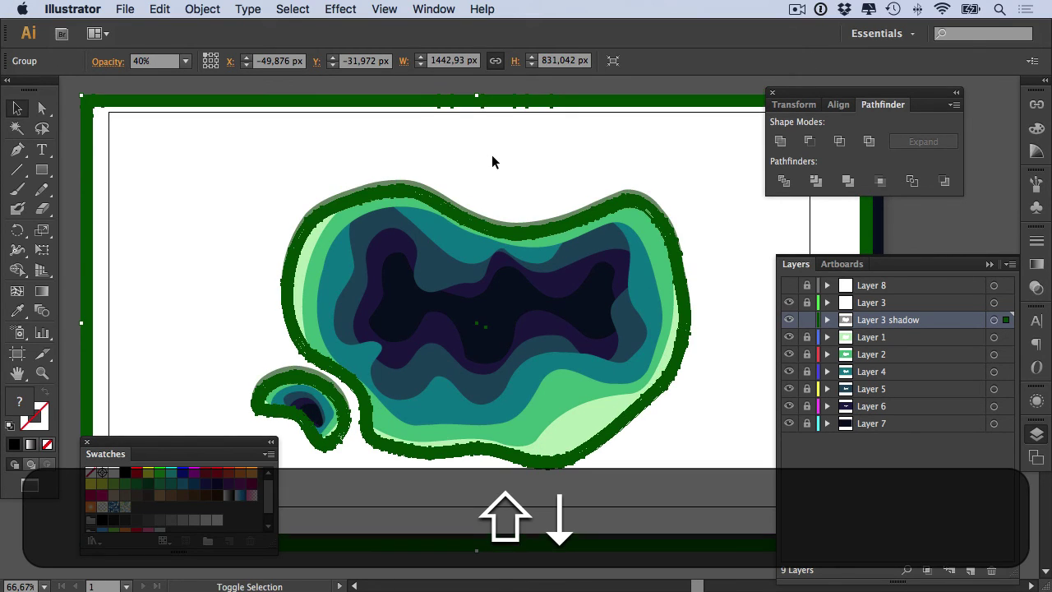
# Deselect the Layer 3 shadow group.
pyautogui.click(981, 135)
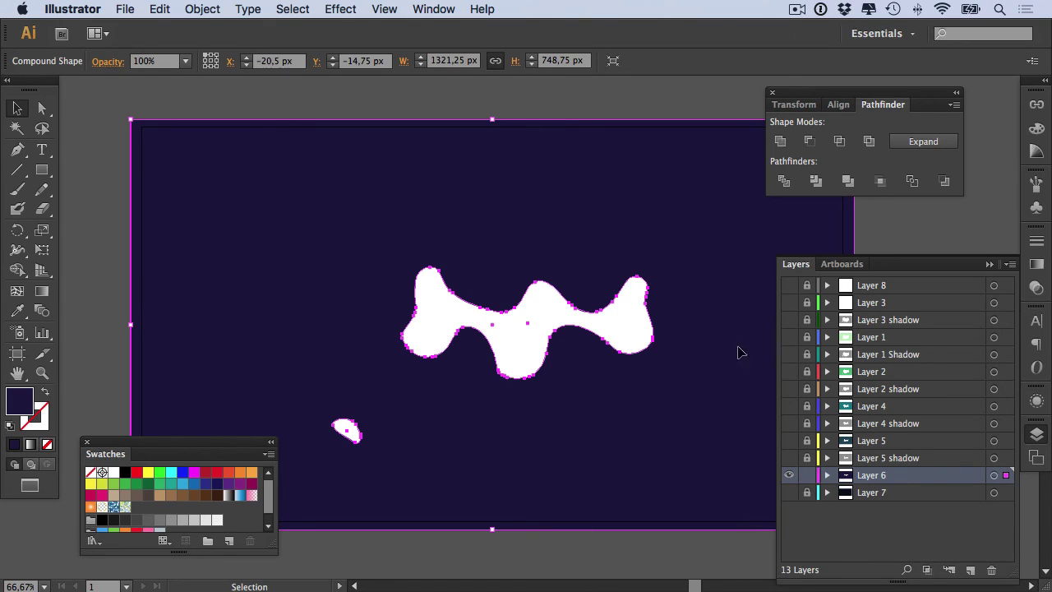
# Duplicate Layer 6 and expand the copy's compound shape into a plain path.
pyautogui.click(1011, 264)
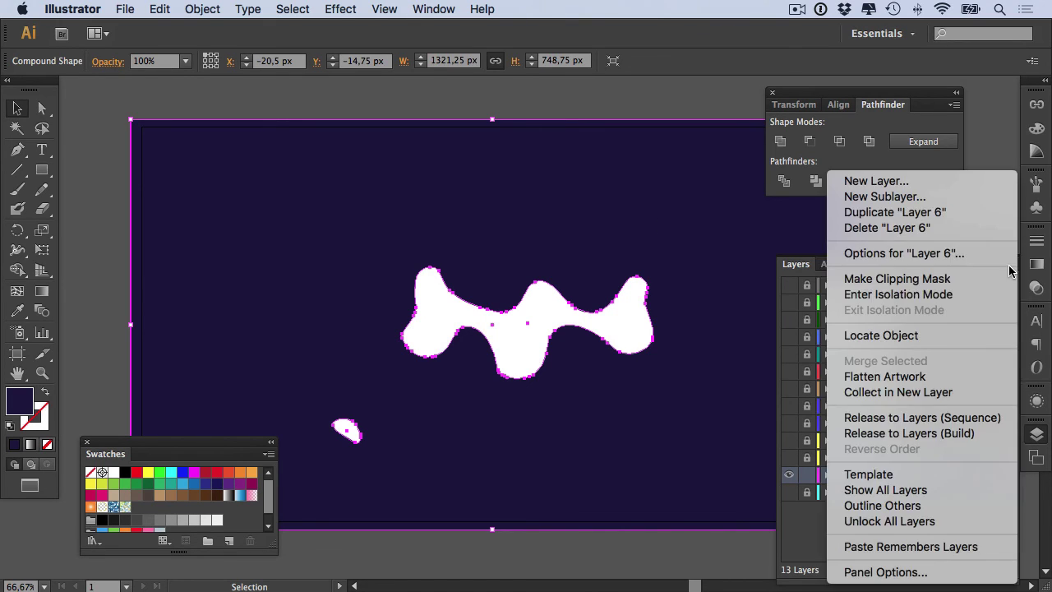
pyautogui.click(934, 214)
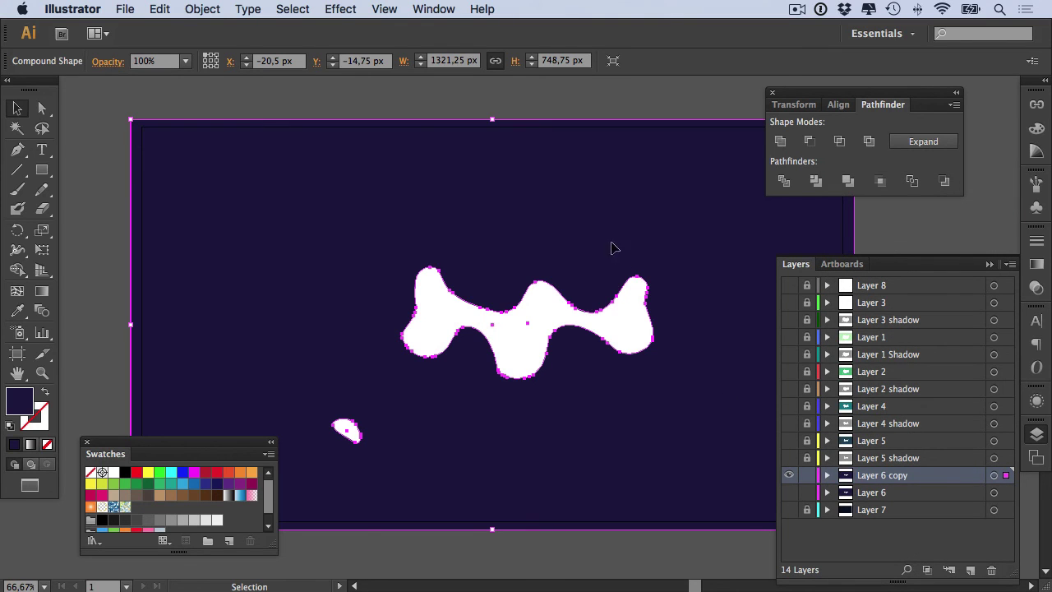
pyautogui.click(900, 142)
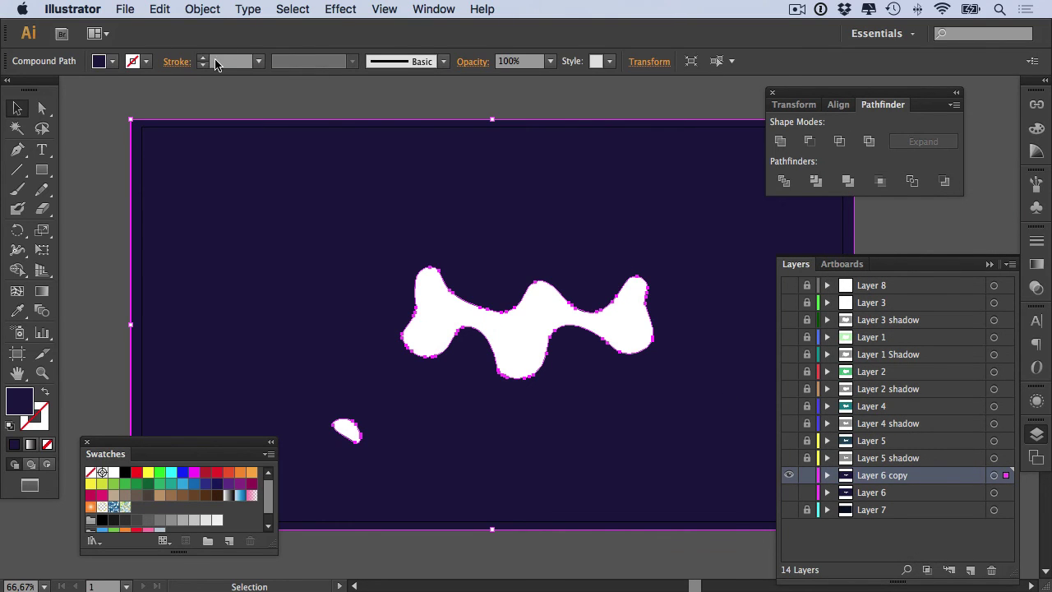
# Give the Layer 6 copy a 20 pt black stroke aligned outside its edges.
pyautogui.click(220, 61)
pyautogui.hotkey('shift', 'Up')
pyautogui.hotkey('shift', 'Up')
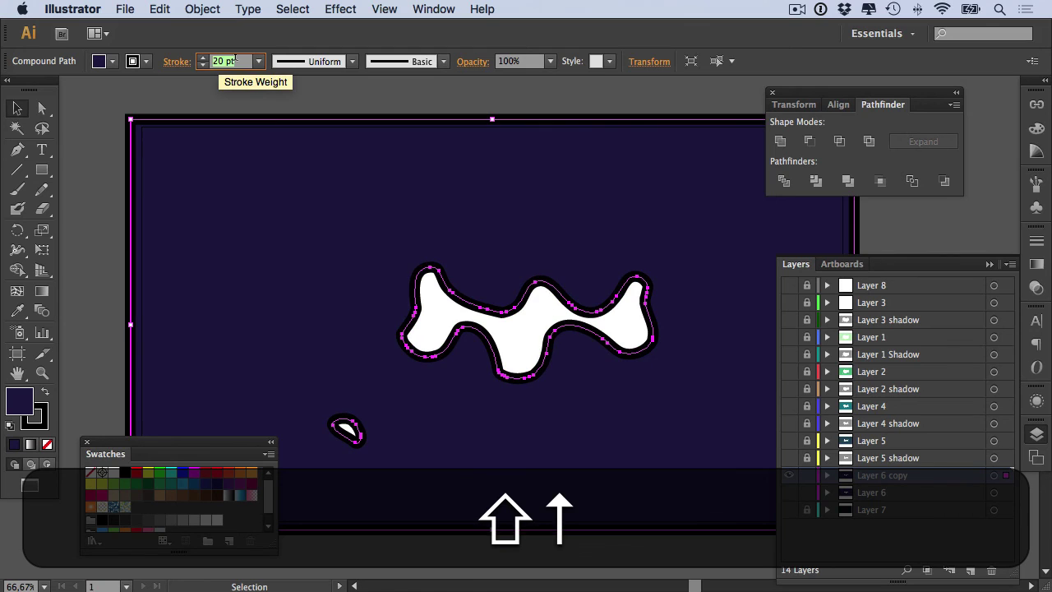
pyautogui.click(1037, 241)
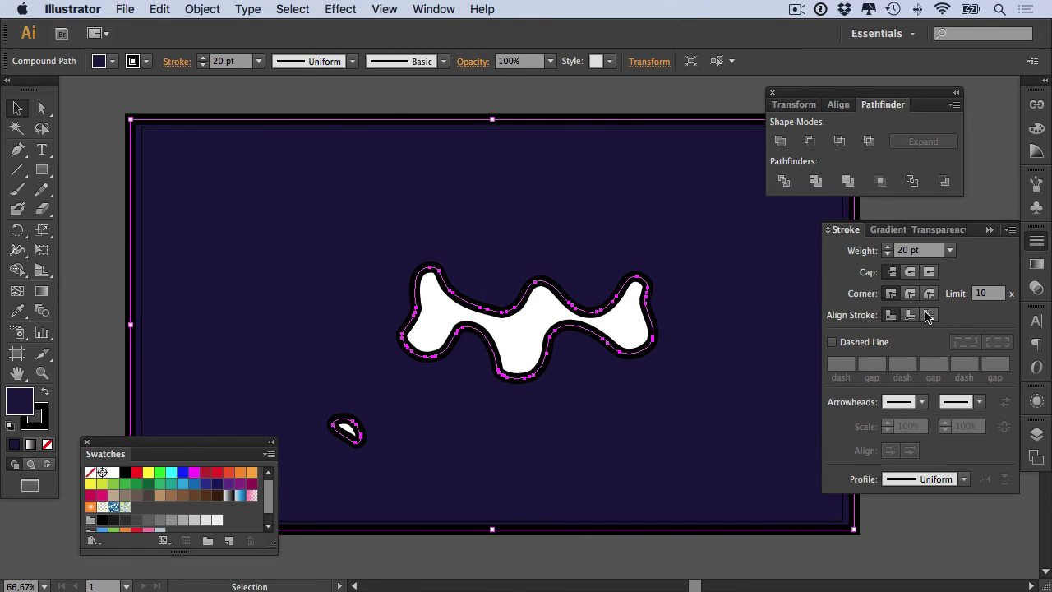
pyautogui.click(928, 315)
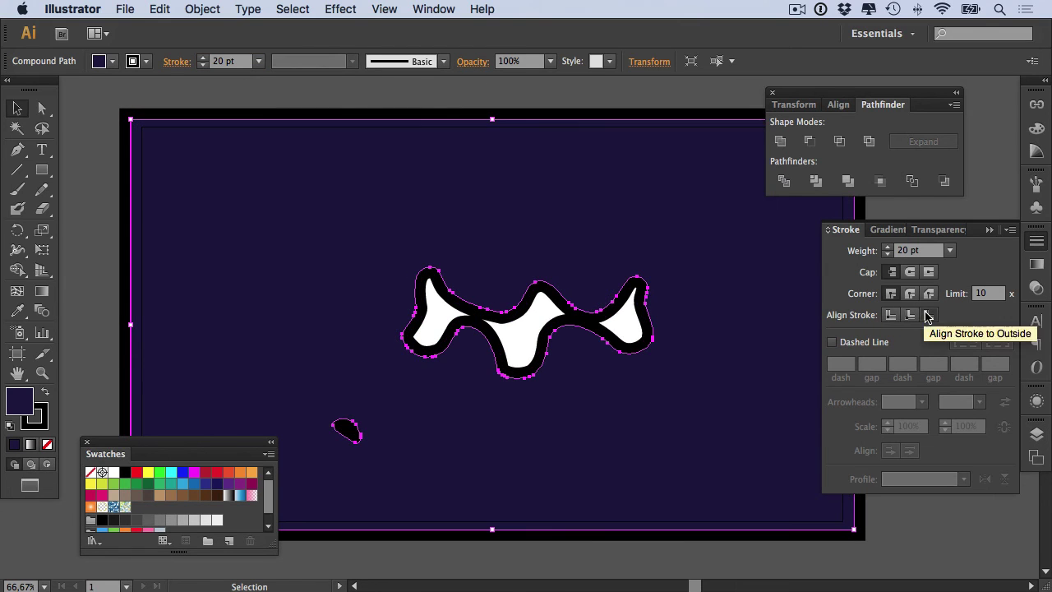
pyautogui.click(809, 143)
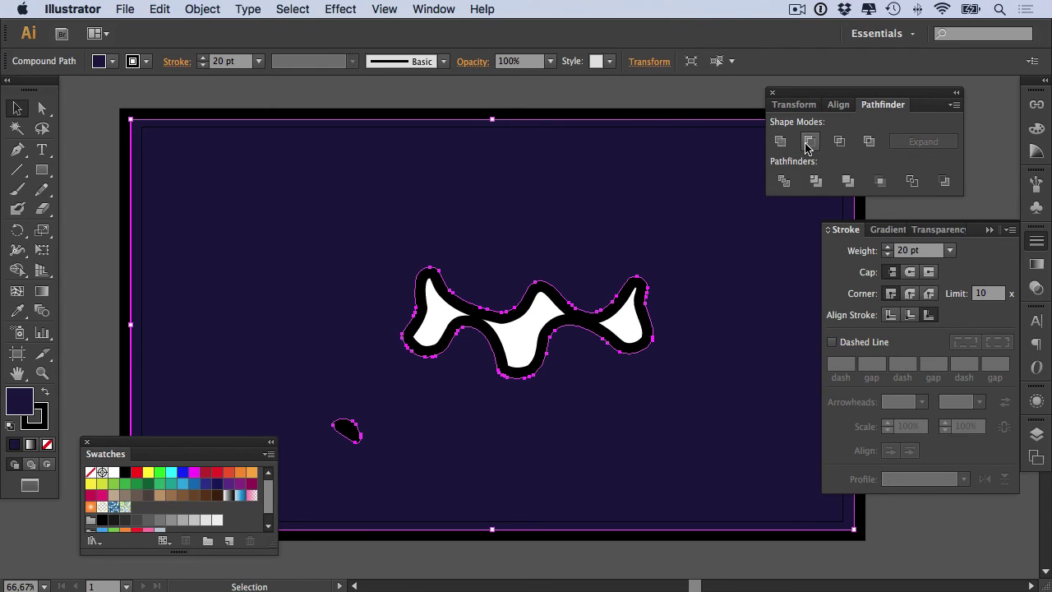